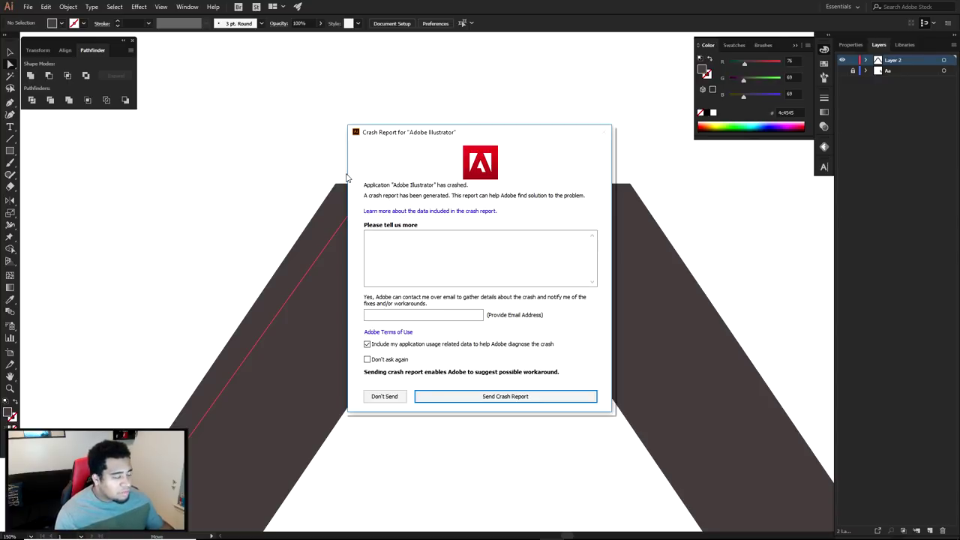
- Enter a comment in the crash report and send it
left_click(436, 245)
type("Fuckign ruiened my vifdeo[")
key("Return")
type("ear'wtgnmo lhrfh[lmn[p")
key("Return")
type(";lOM\"XHBN Sfrvwe[olmhterndfbxmo[l';ptedhfrxnbvm [ol';mol[ht en;rbdflmlo'ht erml [o;'")
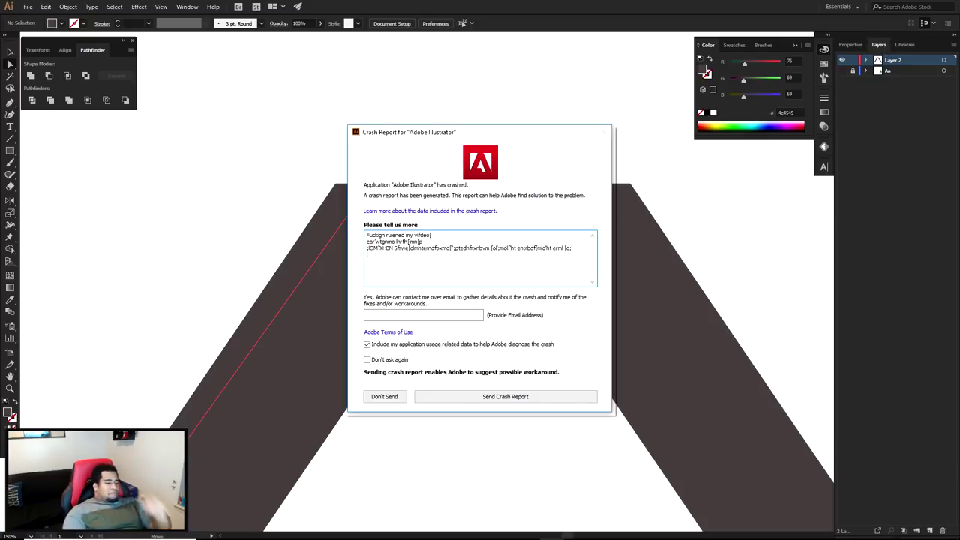
left_click(497, 396)
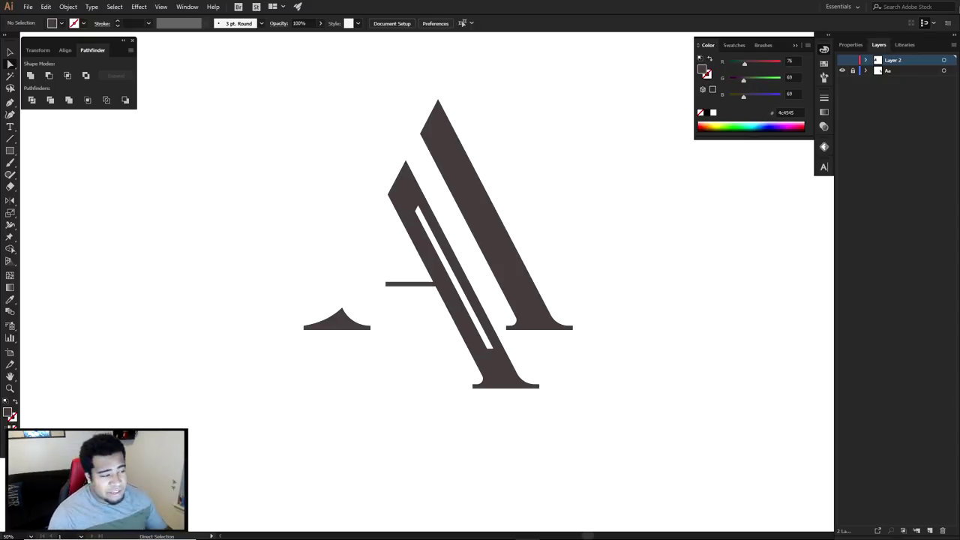
- Show Layer 2 and compare the bold sans-serif A with the stems and serifs of the serif A
left_click(842, 61)
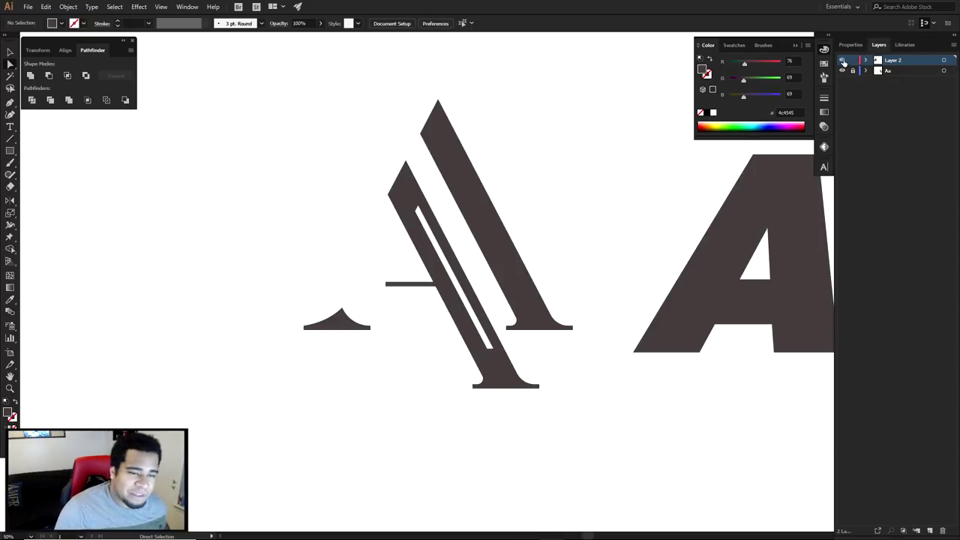
scroll(745, 197, "right", 3)
left_click(651, 223)
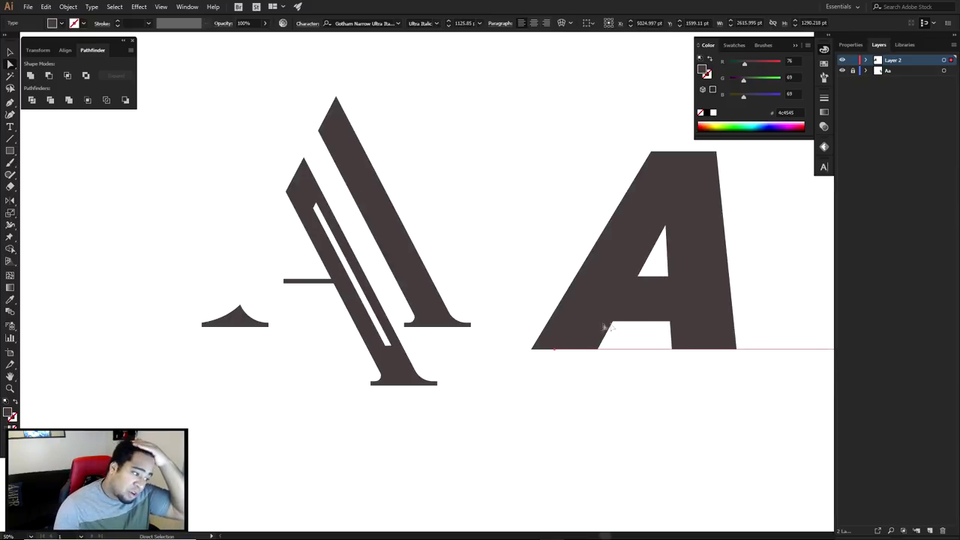
scroll(453, 330, "up", 4)
left_click(505, 308)
left_click_drag(526, 334, 585, 323)
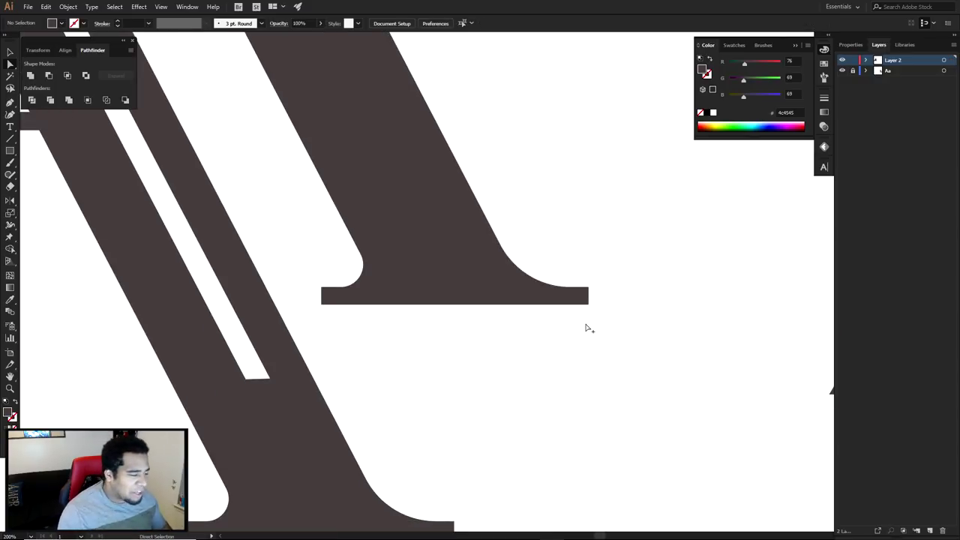
scroll(584, 326, "down", 3)
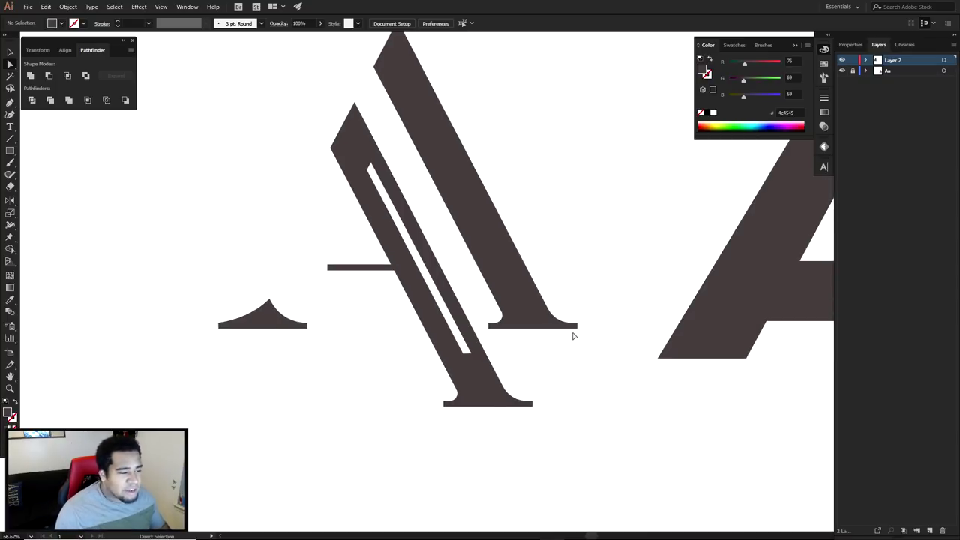
scroll(573, 333, "down", 1)
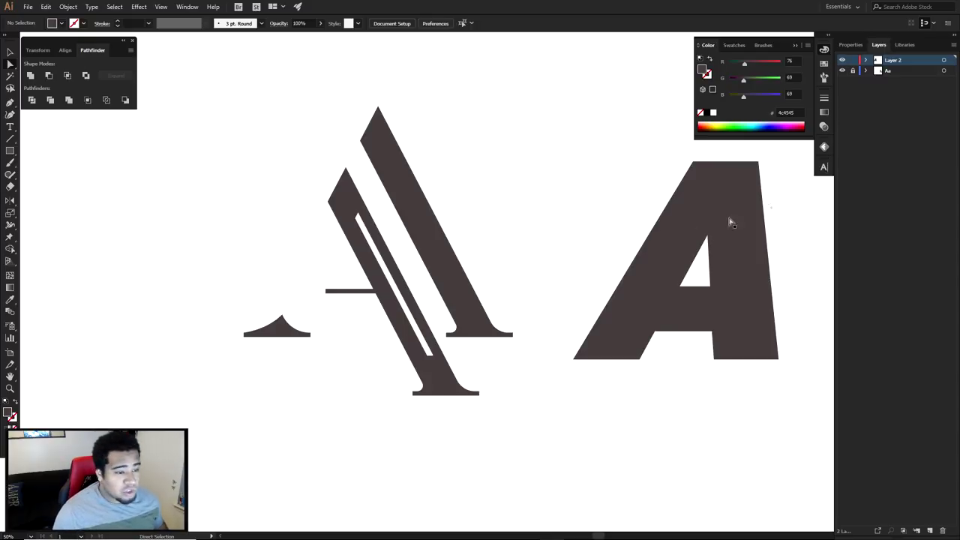
- Delete the bold sans-serif A text from Layer 2
left_click(842, 60)
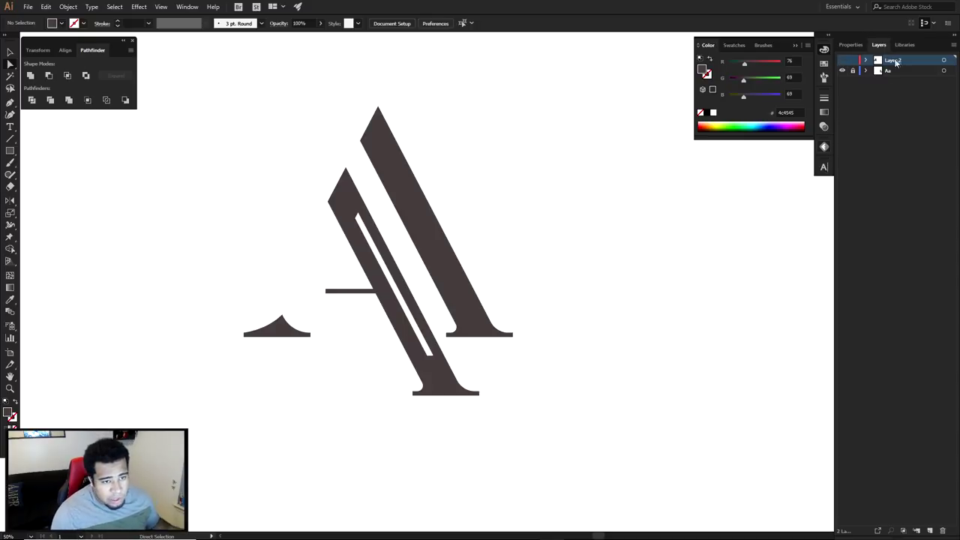
left_click(841, 60)
left_click(712, 242)
key("Delete")
left_click_drag(600, 272, 652, 295)
scroll(673, 282, "down", 1)
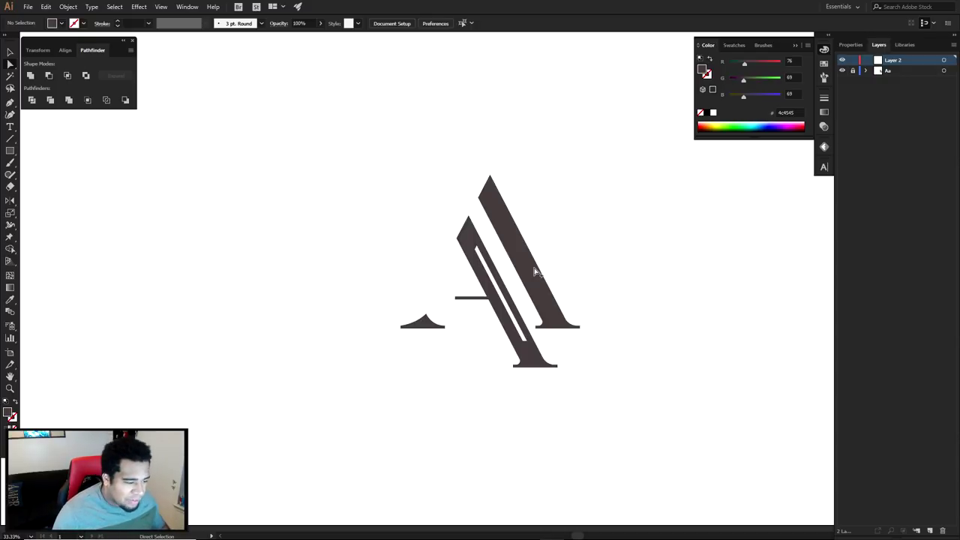
scroll(532, 278, "up", 1, "alt")
left_click_drag(554, 283, 546, 269)
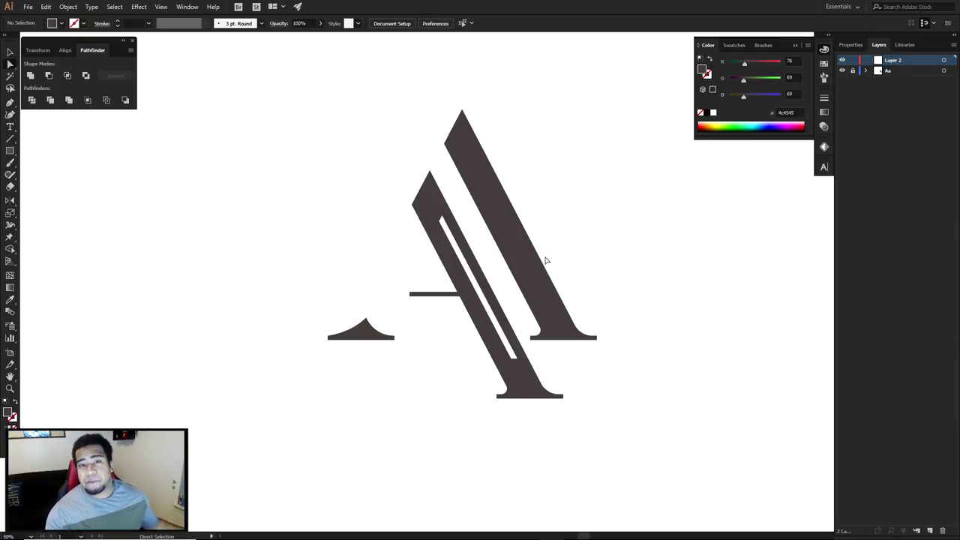
left_click_drag(565, 260, 559, 269)
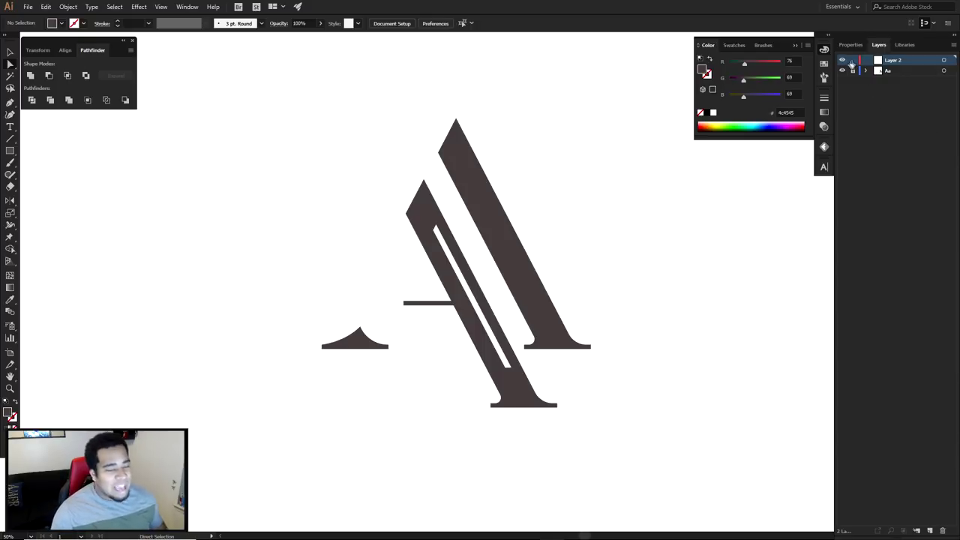
- Bring back the bold sans-serif A beside the serif A and delete it again
key("ctrl+v")
scroll(730, 259, "right", 5)
left_click_drag(614, 385, 561, 397)
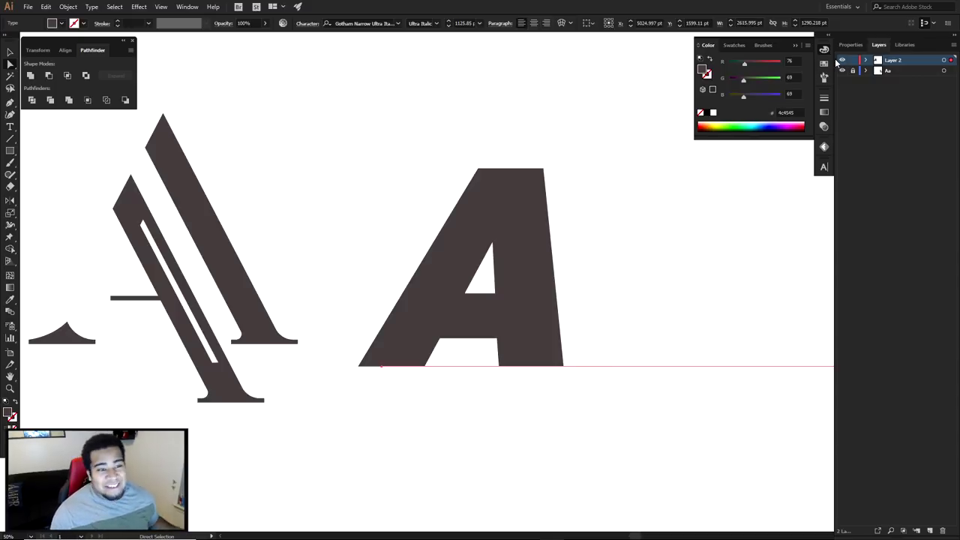
key("Delete")
left_click_drag(473, 285, 690, 295)
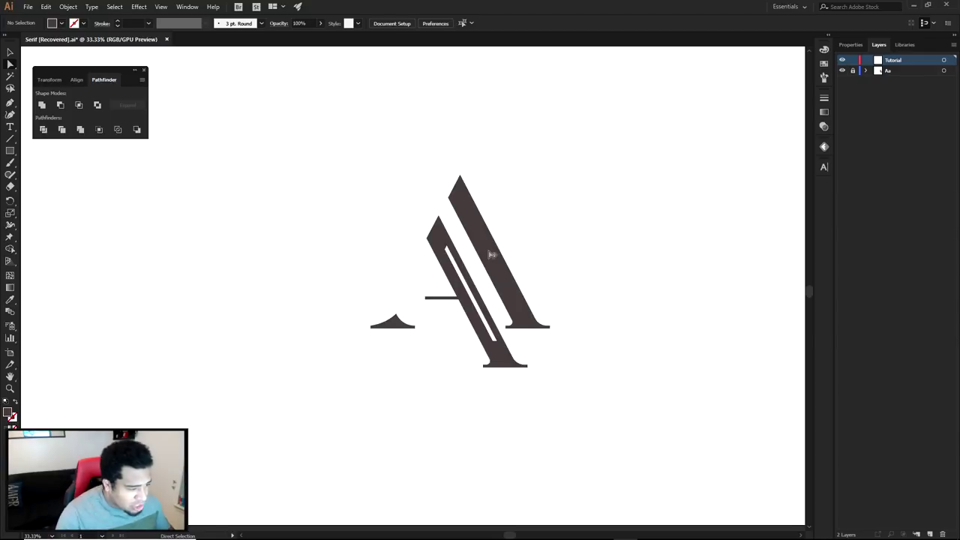
- Draw a tall, narrow rectangle about 192 by 1312 pt to the right of the serif A
scroll(488, 264, "up", 2)
scroll(487, 263, "down", 3)
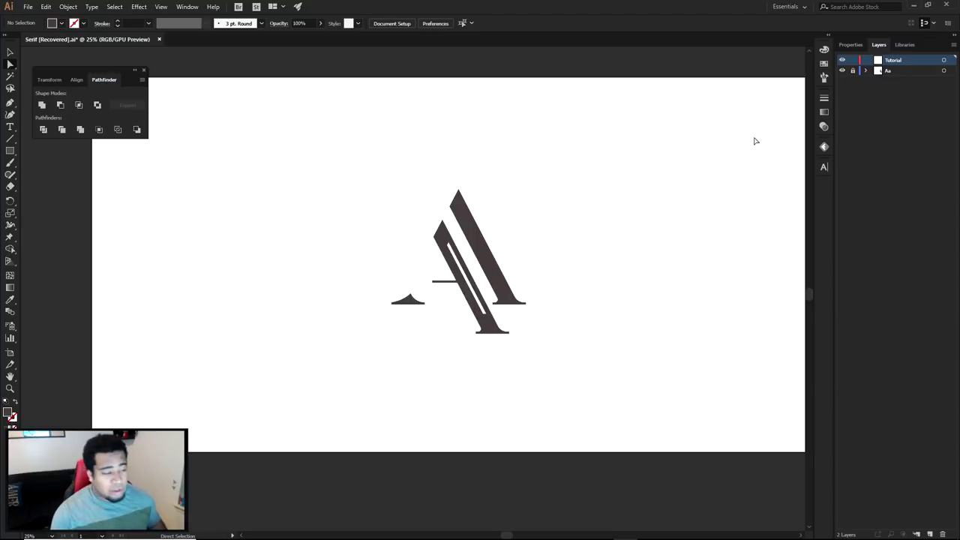
left_click_drag(10, 151, 55, 151)
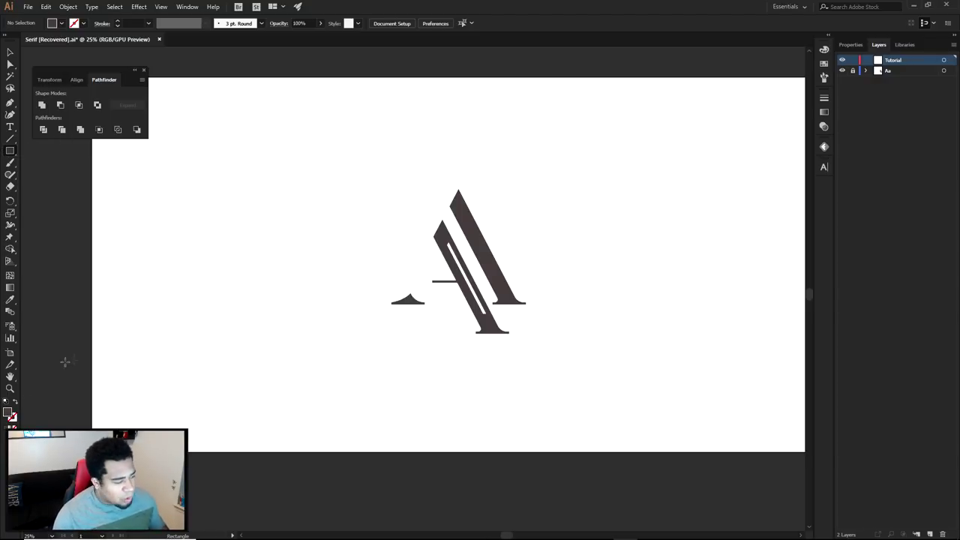
left_click_drag(602, 185, 626, 348)
key("a")
left_click(643, 291)
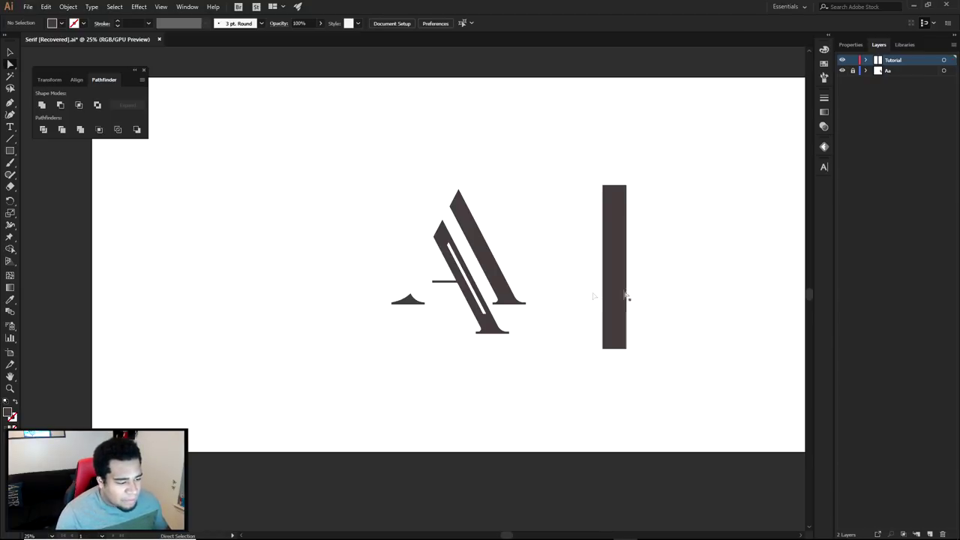
scroll(546, 285, "up", 1)
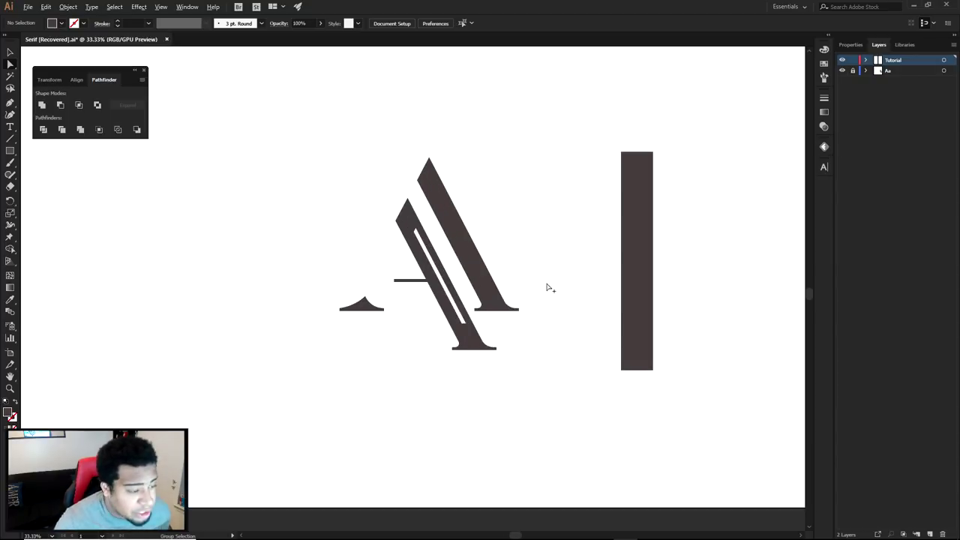
- Select only the two top anchor points of the tall rectangle with the Direct Selection tool
left_click(630, 314)
left_click_drag(661, 317, 580, 331)
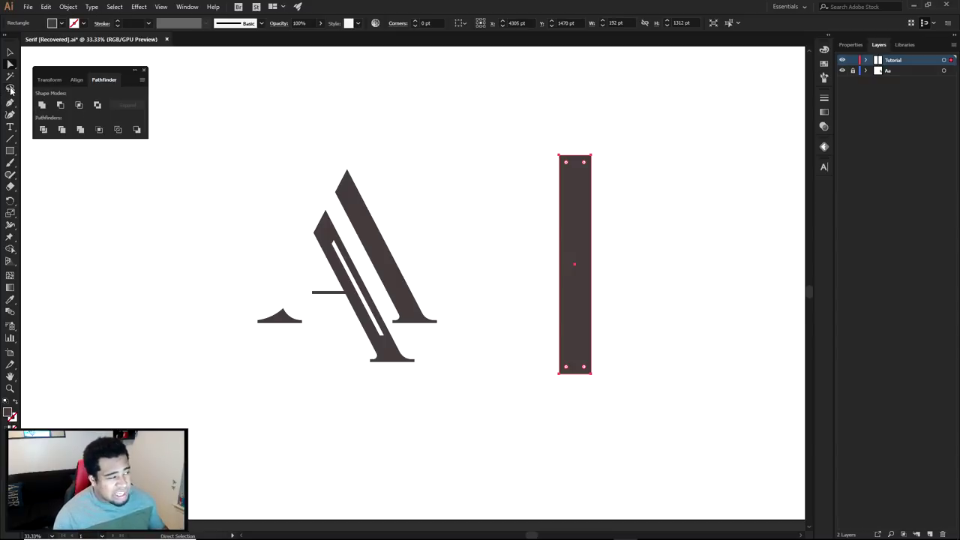
left_click_drag(10, 64, 34, 62)
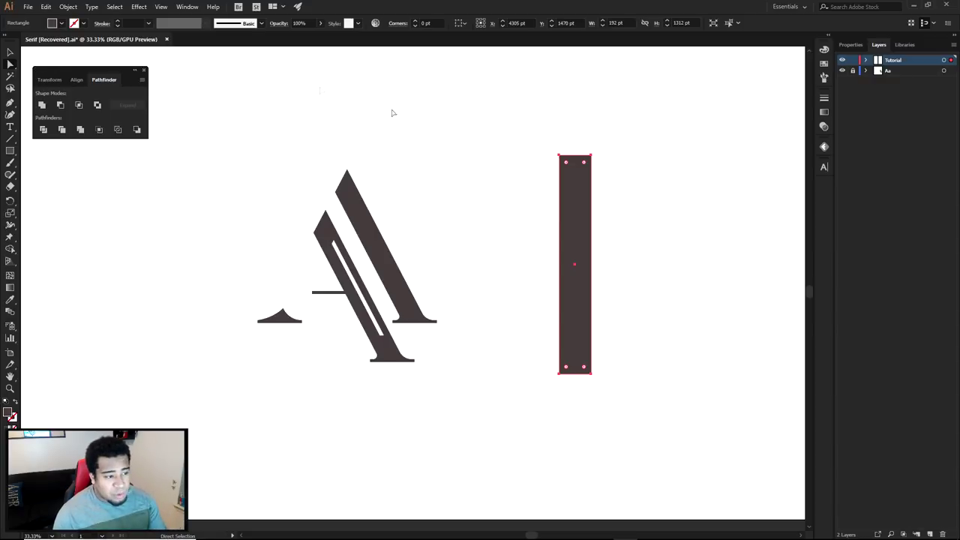
left_click_drag(523, 143, 632, 167)
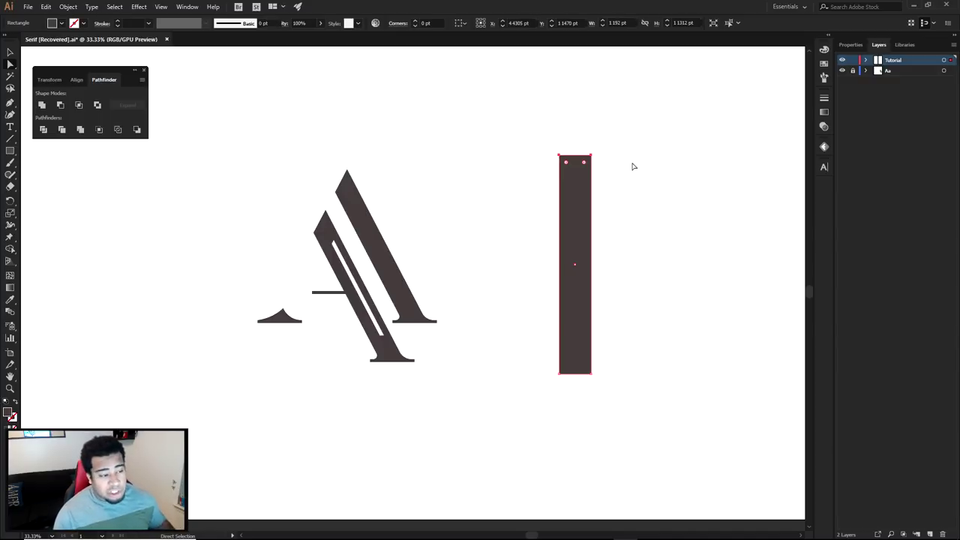
left_click_drag(633, 164, 631, 164)
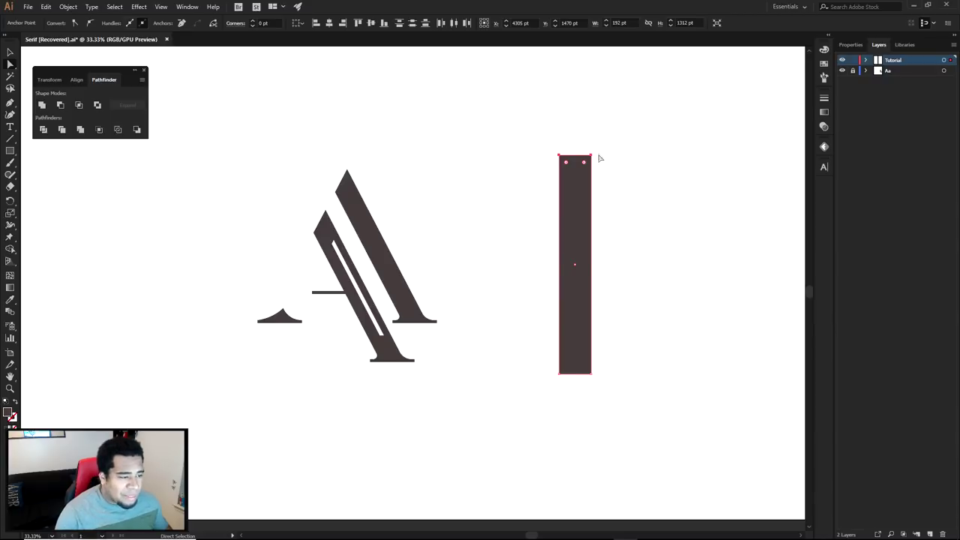
- Try slanting the tall rectangle by rotating the whole shape, and undo the changes
left_click_drag(592, 152, 551, 169)
left_click(568, 145)
key("m")
left_click_drag(487, 153, 600, 173)
key("a")
left_click(647, 195)
key("ctrl+z")
key("ctrl+z")
key("ctrl+z")
key("ctrl+z")
key("ctrl+z")
key("ctrl+z")
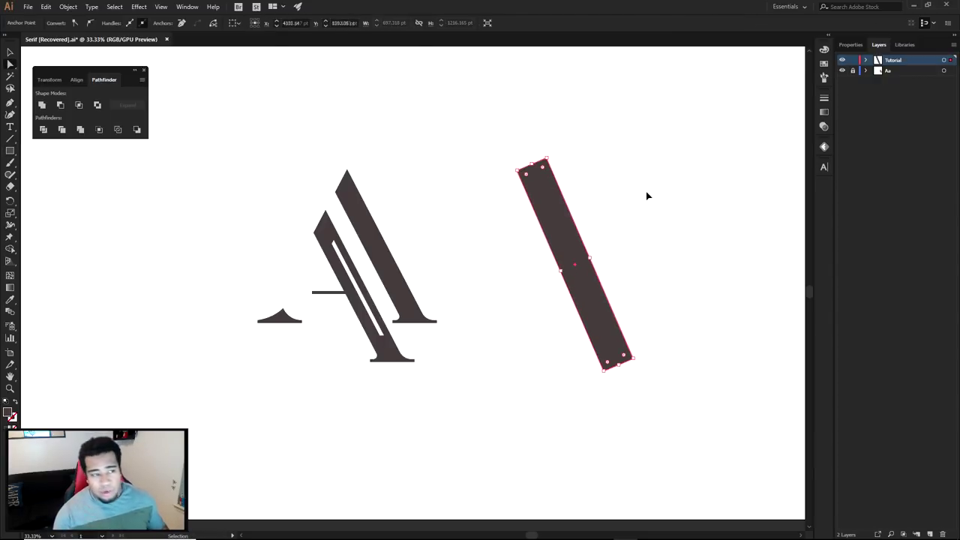
- Shift the rectangle's two top anchor points horizontally to the left to form a slanted bar with flat ends
left_click(514, 144)
left_click_drag(514, 144, 487, 167)
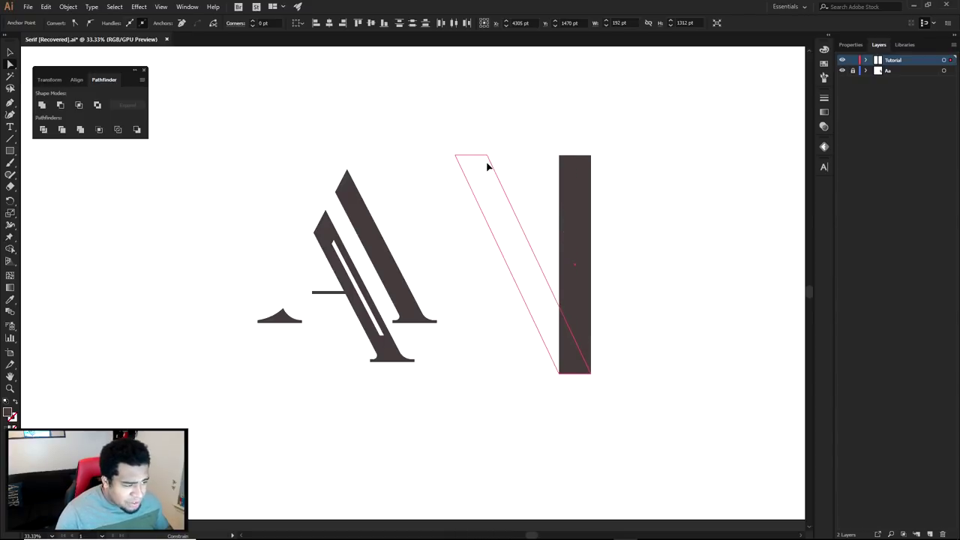
left_click_drag(487, 167, 487, 166)
left_click_drag(514, 229, 406, 231)
left_click_drag(336, 150, 364, 156)
left_click_drag(384, 212, 389, 207)
left_click(438, 221)
left_click_drag(439, 224, 531, 230)
left_click(532, 230)
- Hide the Aa layer and shorten the slanted bar along its slope to about 1133 pt high
left_click(841, 71)
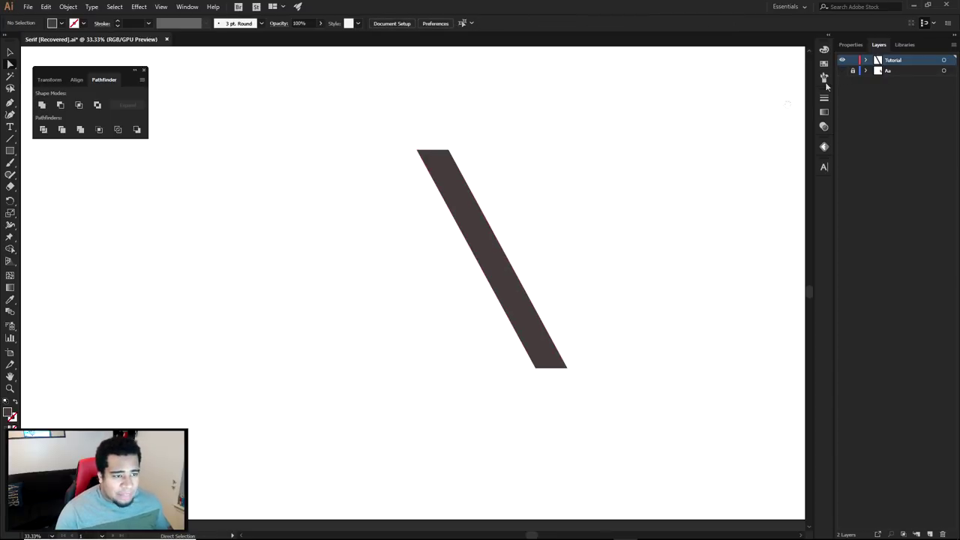
scroll(728, 206, "left", 3)
left_click(628, 270)
mouse_move(612, 366)
left_mouse_down()
mouse_move(724, 391)
mouse_move(675, 341)
left_mouse_up()
left_click_drag(647, 310, 575, 316)
left_click(602, 304)
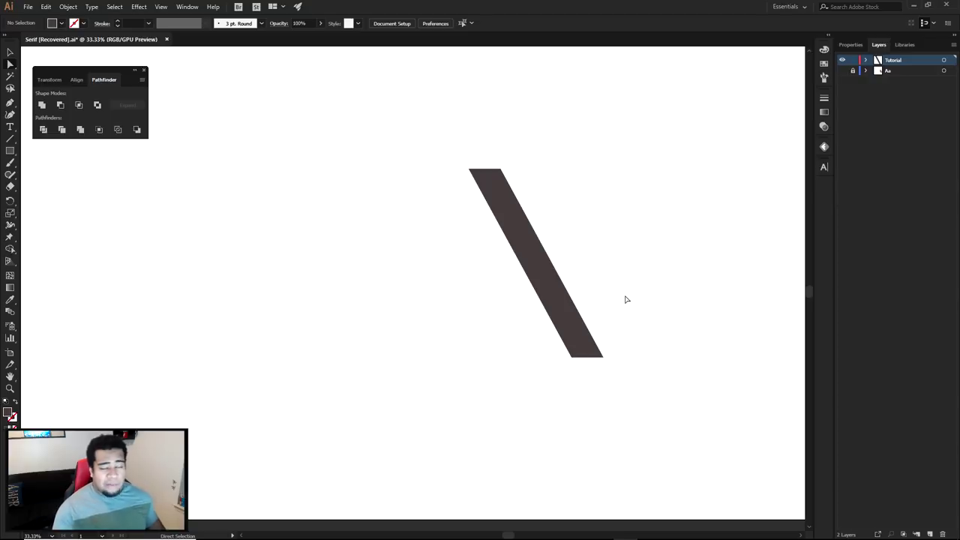
- Try duplicating the slanted bar by copying it in different directions, and undo the copies
left_click_drag(555, 293, 470, 293, "alt")
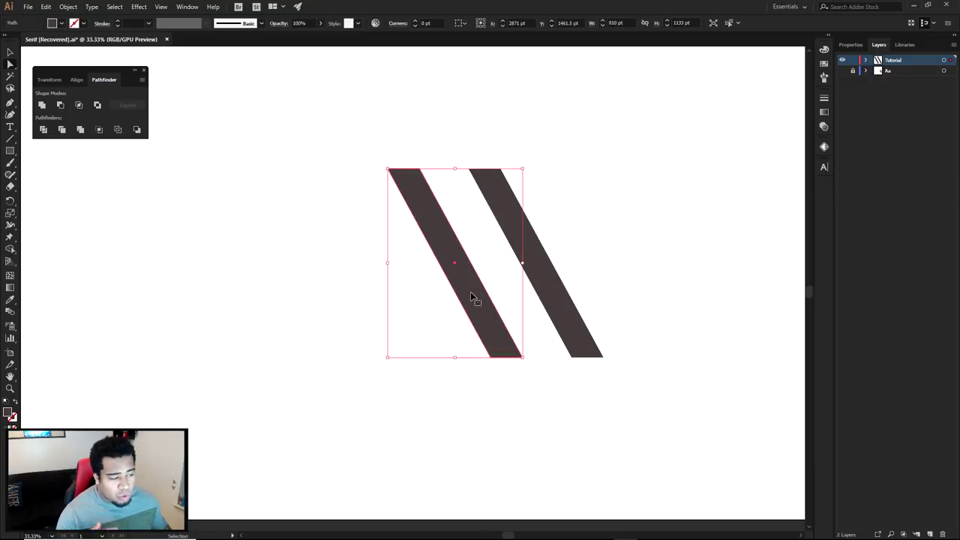
key("ctrl+z")
key("a")
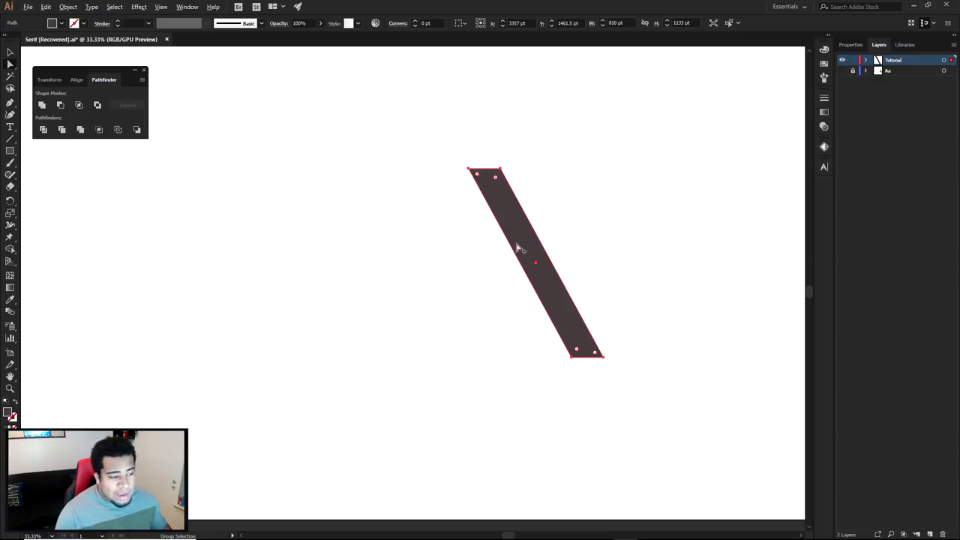
mouse_move(517, 248)
left_mouse_down("alt")
mouse_move(429, 152)
mouse_move(514, 272)
mouse_move(566, 163)
left_mouse_up("alt")
mouse_move(596, 224)
left_mouse_down("alt")
mouse_move(685, 175)
mouse_move(696, 215)
mouse_move(690, 204)
left_mouse_up("alt")
key("ctrl+z")
key("a")
- Duplicate the slanted bar level to its left and reflect the copy across the vertical axis
mouse_move(555, 289)
left_mouse_down("alt")
mouse_move(464, 286)
mouse_move(507, 305)
mouse_move(430, 297)
mouse_move(426, 324)
mouse_move(517, 319)
mouse_move(402, 298)
mouse_move(545, 303)
left_mouse_up("alt")
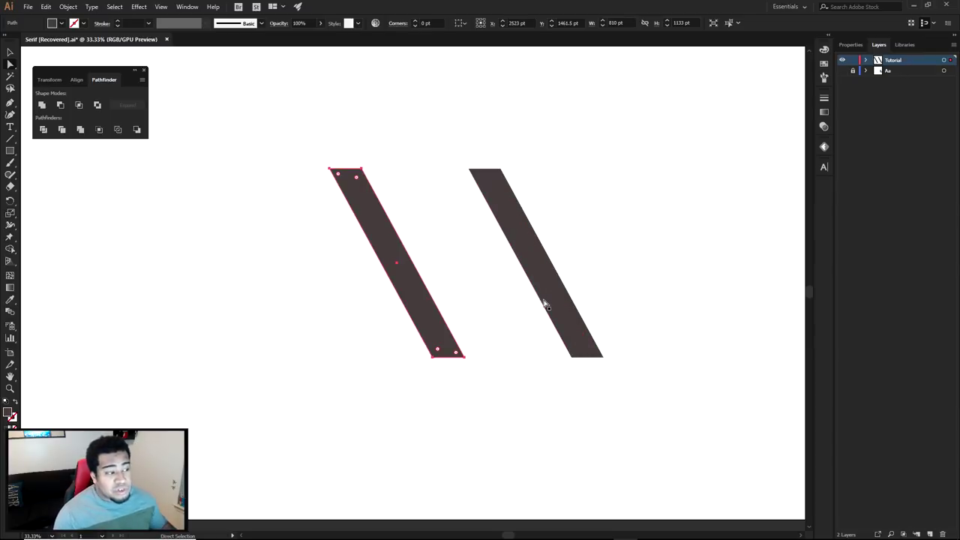
right_click(388, 232)
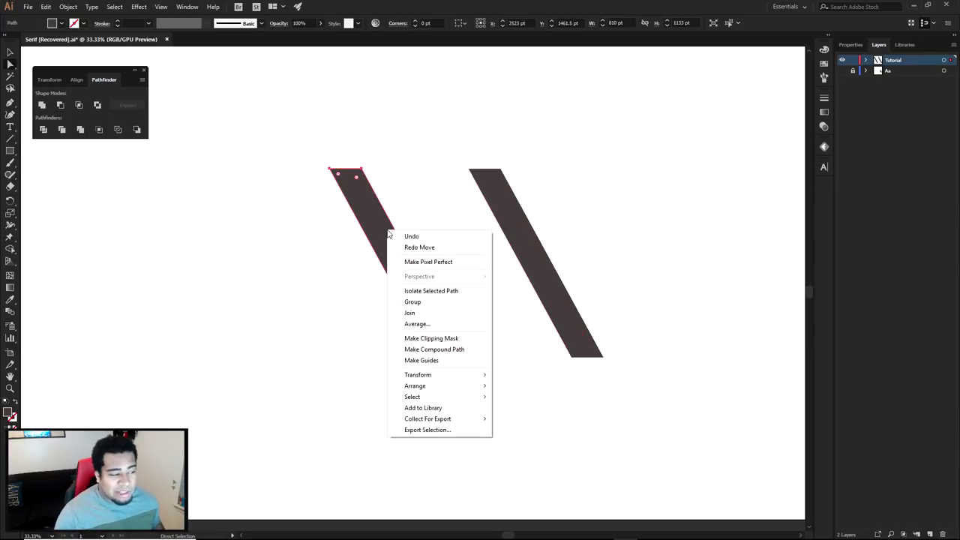
mouse_move(424, 374)
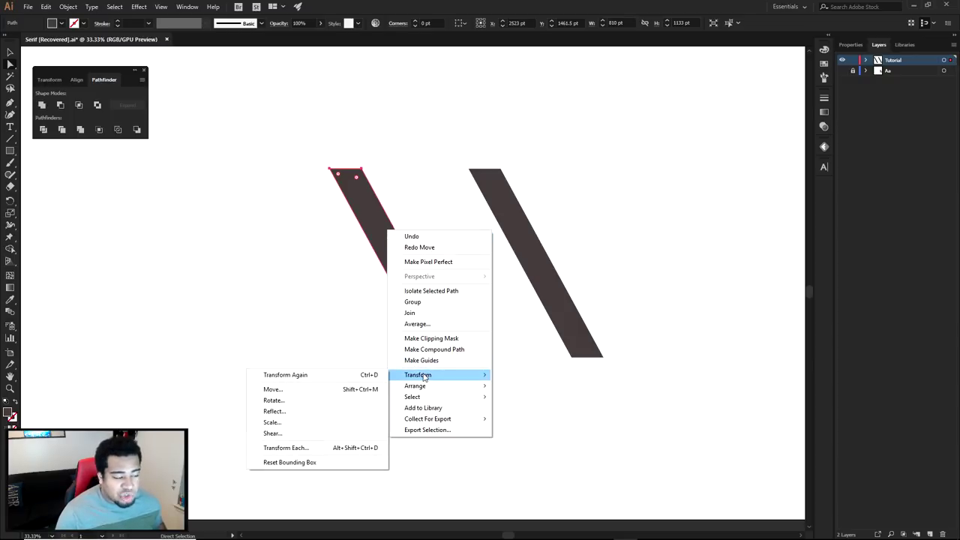
left_click(294, 411)
left_click_drag(434, 188, 639, 95)
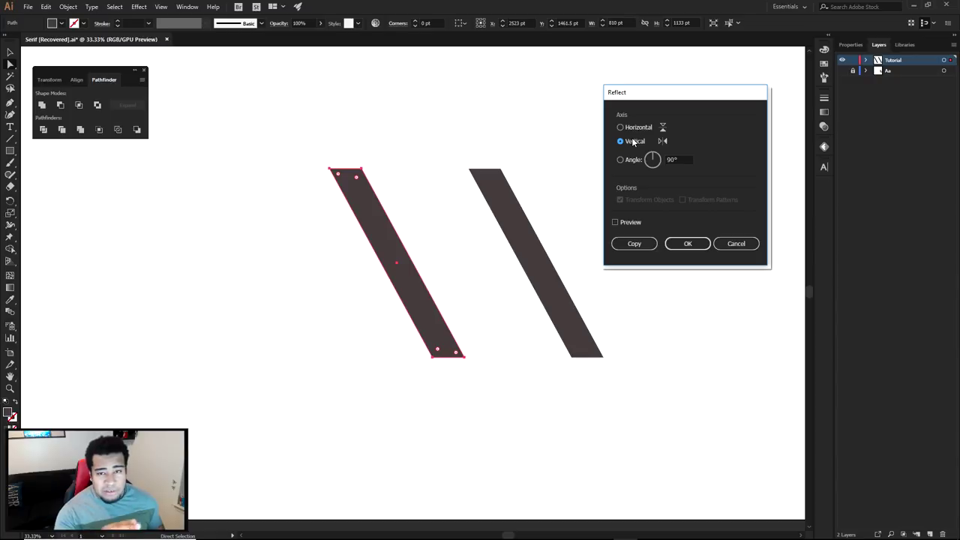
left_click(686, 242)
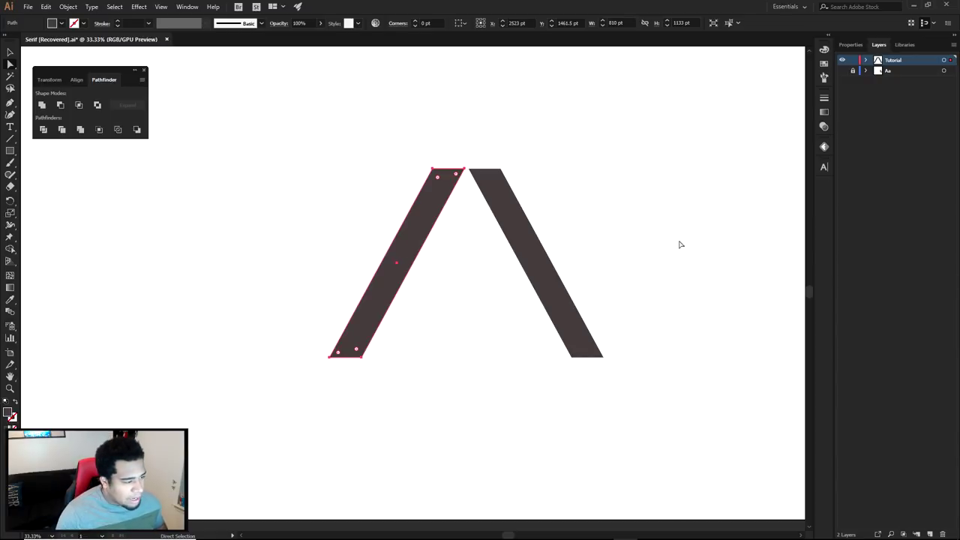
- Move the mirrored bar so its top-left corner meets the original bar's top-right corner exactly
scroll(457, 172, "up", 2)
scroll(456, 172, "up", 2)
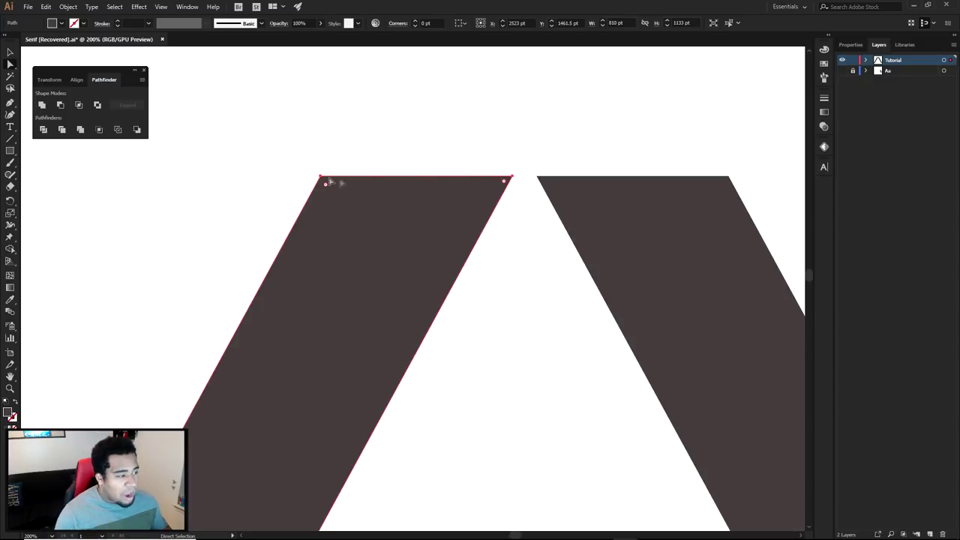
left_click_drag(321, 178, 728, 182)
scroll(727, 182, "up", 7)
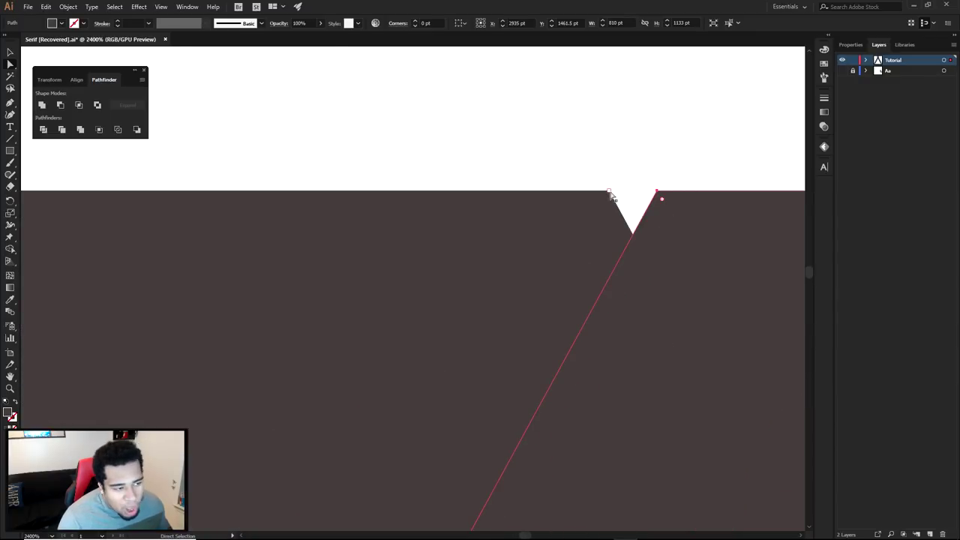
left_click_drag(659, 195, 611, 196)
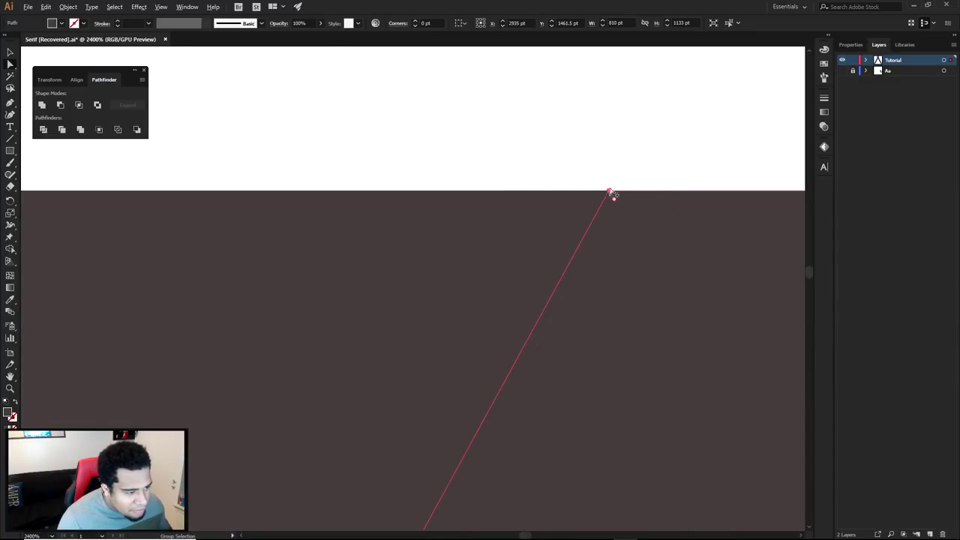
- Check the document's Smart Guides, Snap to Pixel and Snap to Point settings
scroll(611, 196, "down", 8)
left_click(619, 150)
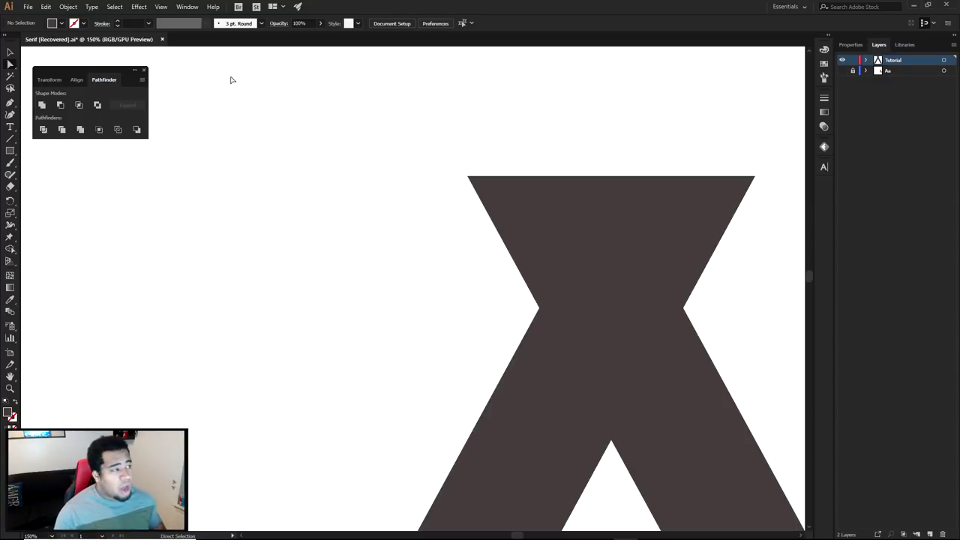
left_click(187, 6)
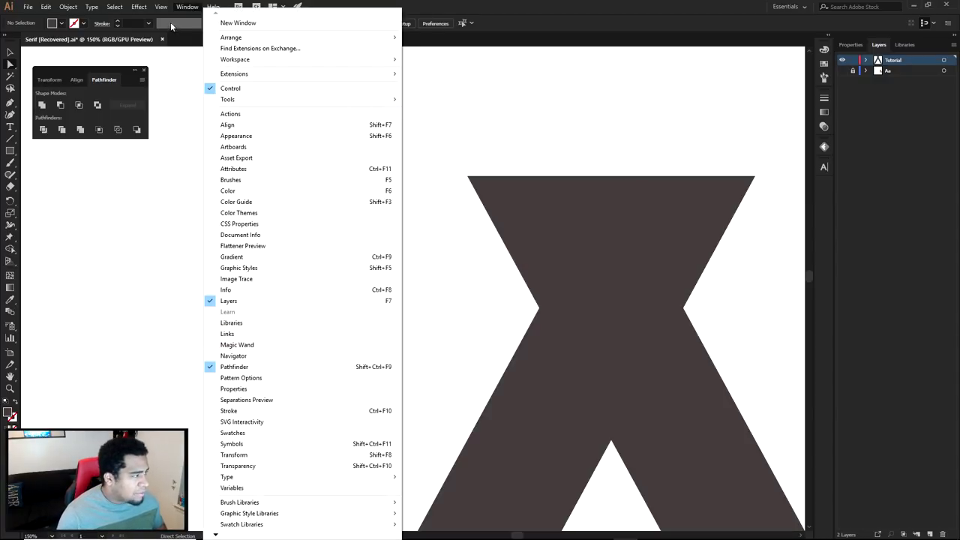
mouse_move(160, 7)
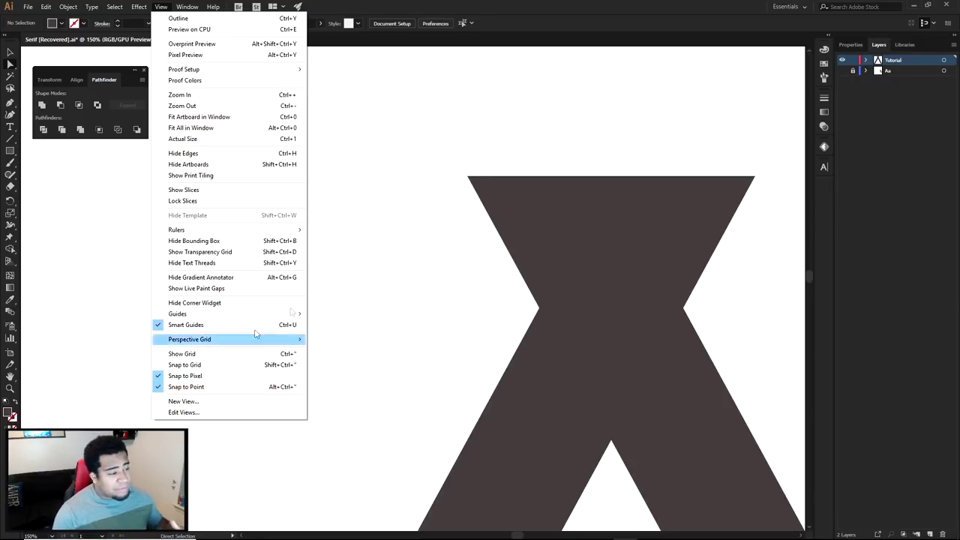
left_click(479, 159)
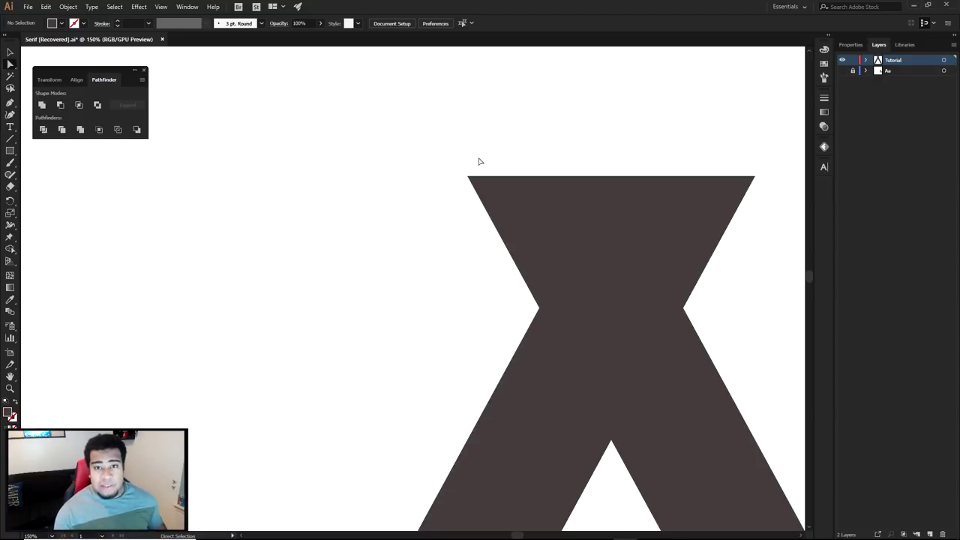
left_click(160, 7)
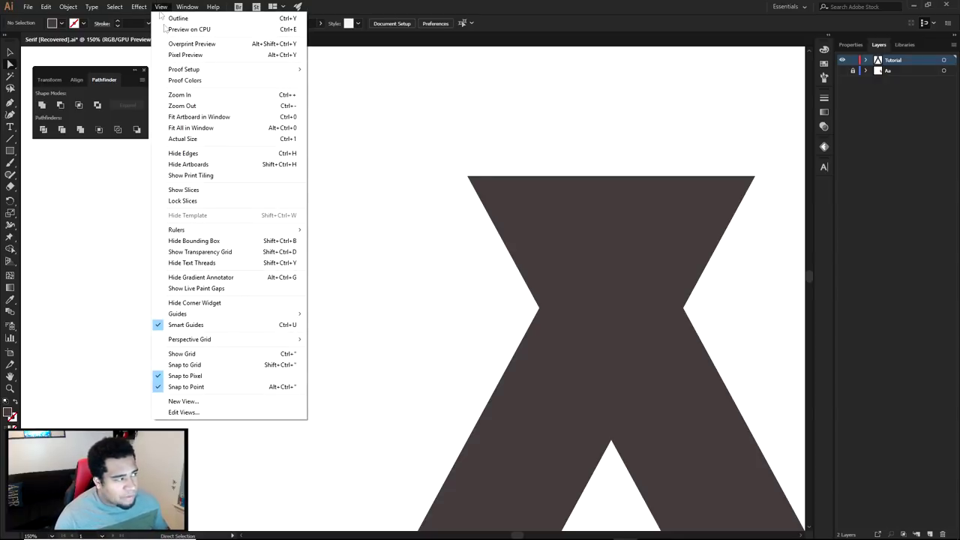
left_click(460, 135)
left_click(525, 204)
left_click_drag(648, 226, 591, 150)
left_click(590, 150, "shift")
scroll(600, 187, "down", 5)
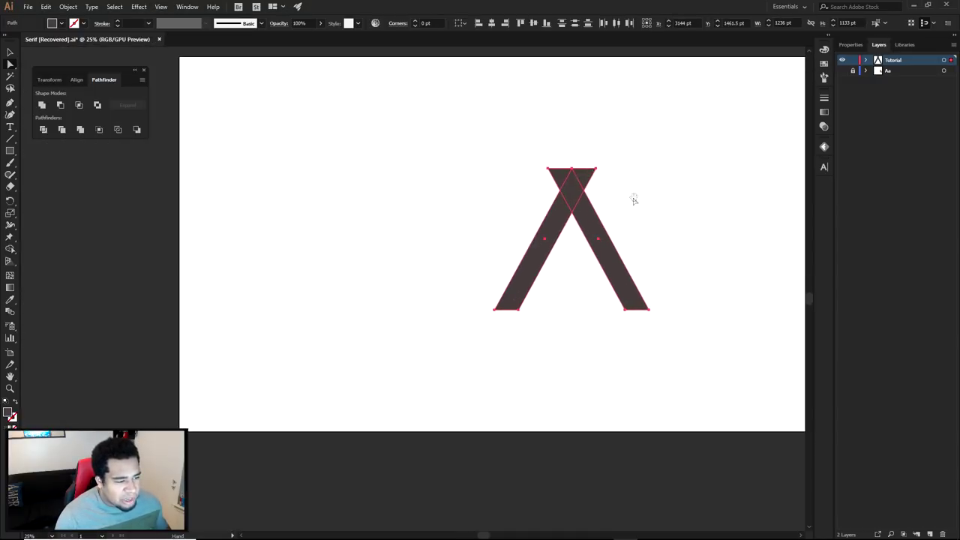
scroll(629, 202, "up", 1)
scroll(626, 208, "up", 1)
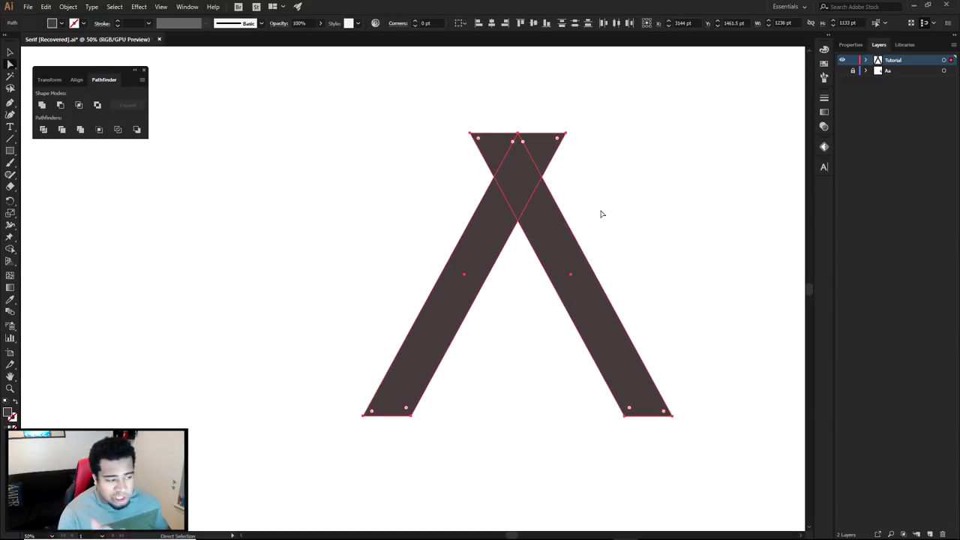
left_click(557, 225)
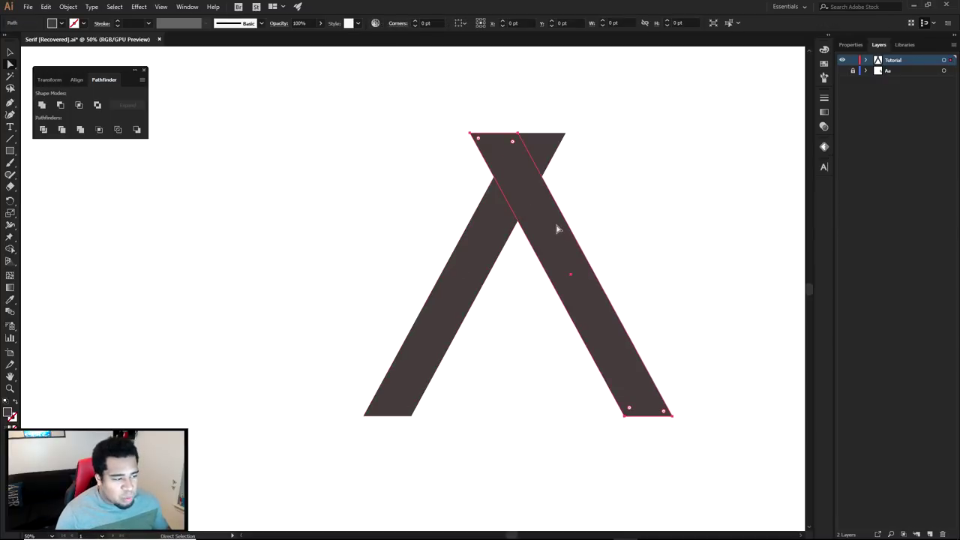
left_click(557, 228)
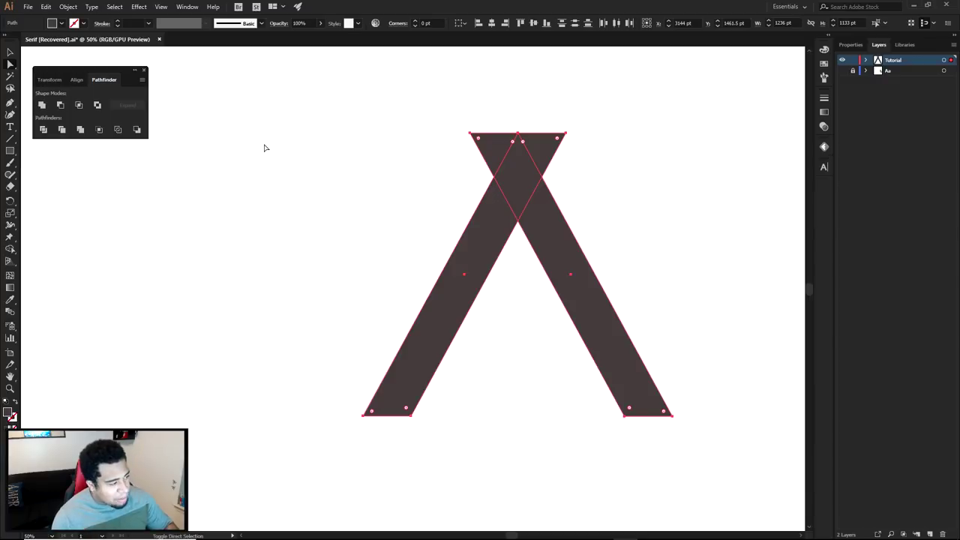
key("v")
left_click_drag(10, 250, 51, 249)
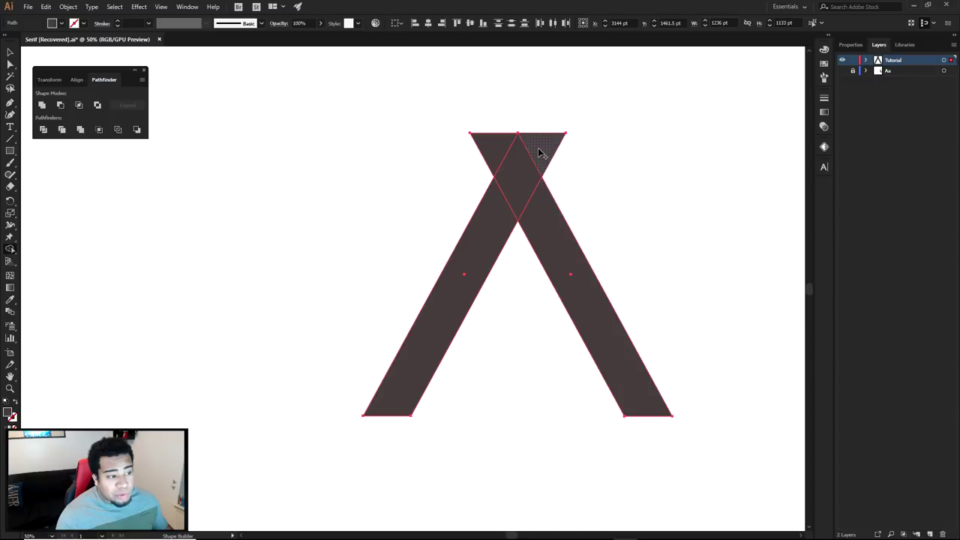
- Try to pull the overhanging top-right corner away from the crossed bars, and undo the move
key("a")
left_click(576, 172)
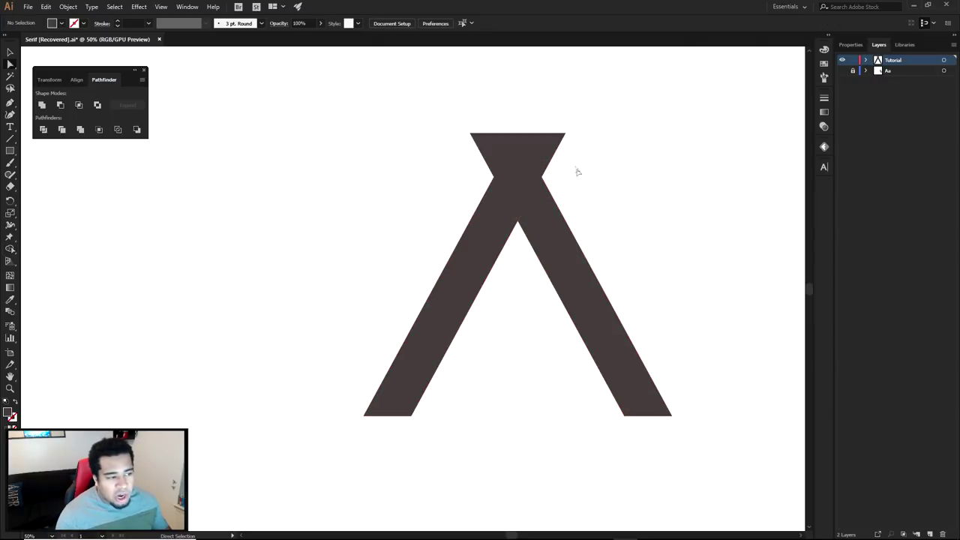
left_click_drag(546, 150, 668, 128)
key("ctrl+z")
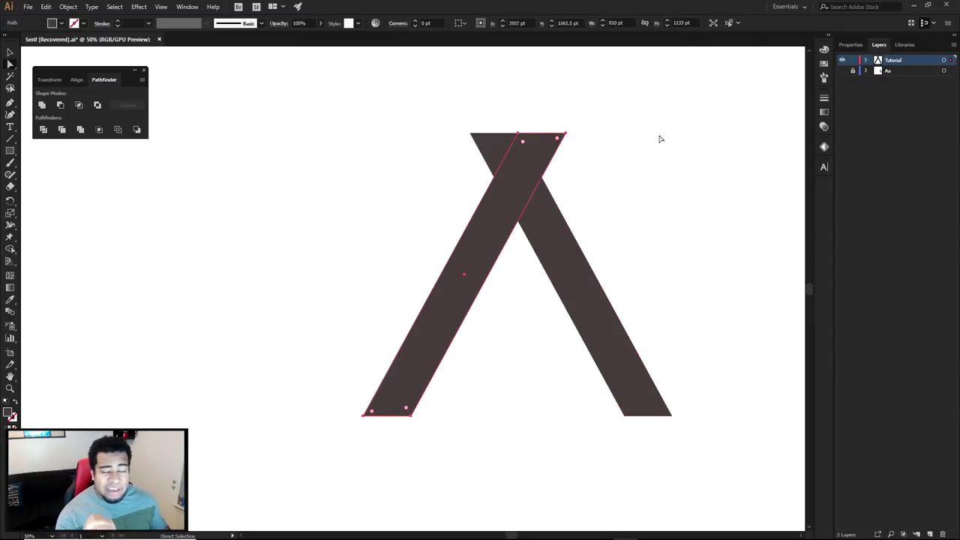
- Split off the top-right overhanging triangle with Shape Builder, move it away from the letter, and undo both changes
left_click_drag(613, 148, 538, 217)
key("shift+m")
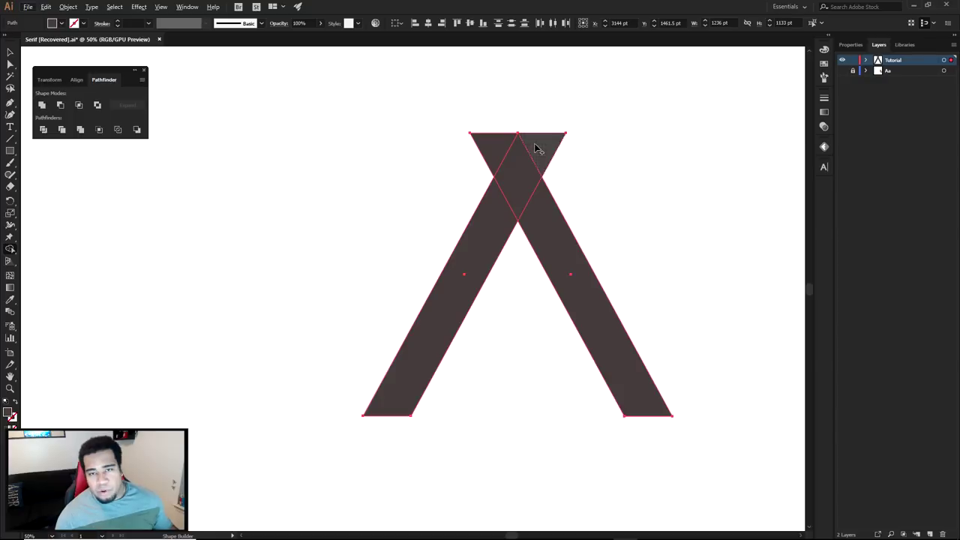
left_click(540, 146)
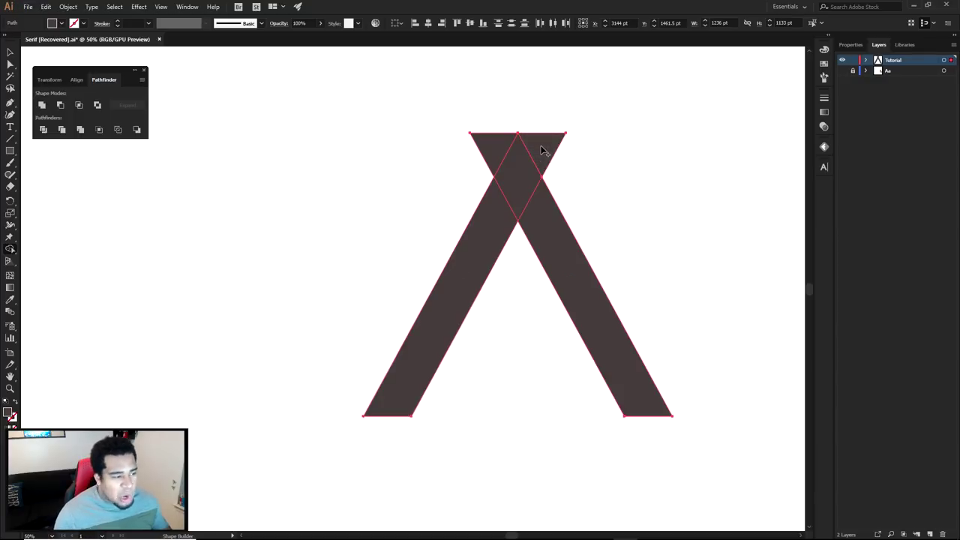
key("a")
left_click(688, 155)
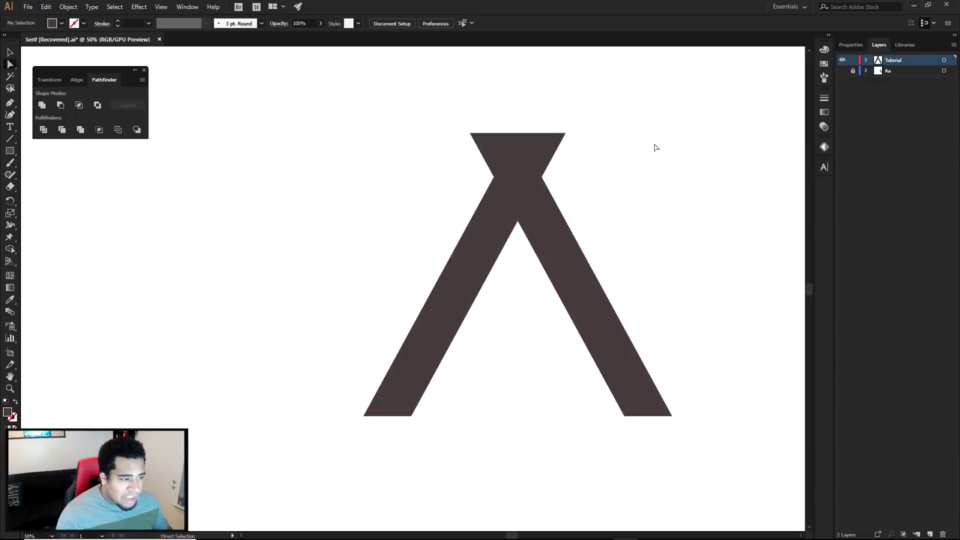
left_click_drag(539, 142, 677, 124)
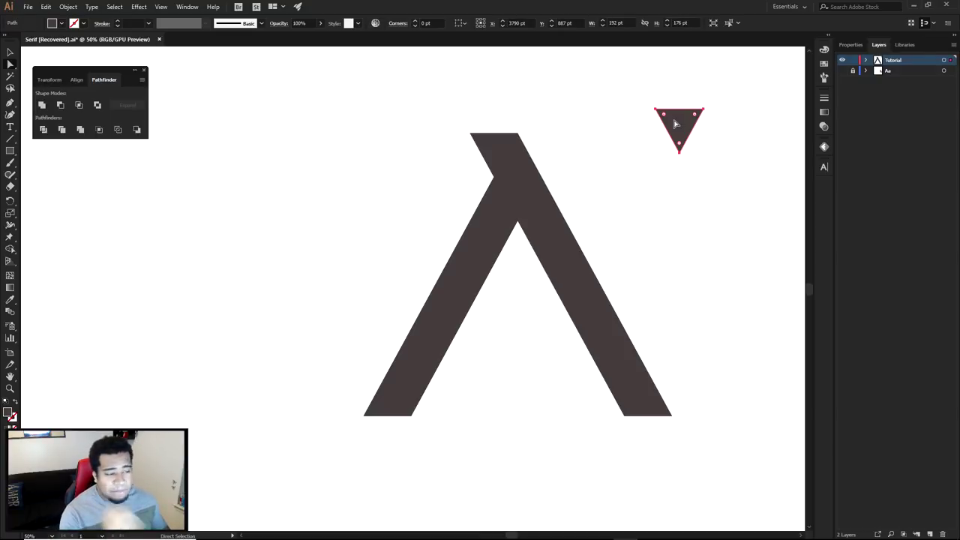
key("ctrl+z")
- Select both bars and delete the two overhanging triangles beside the apex with Shape Builder, leaving a pointed top
key("ctrl+a")
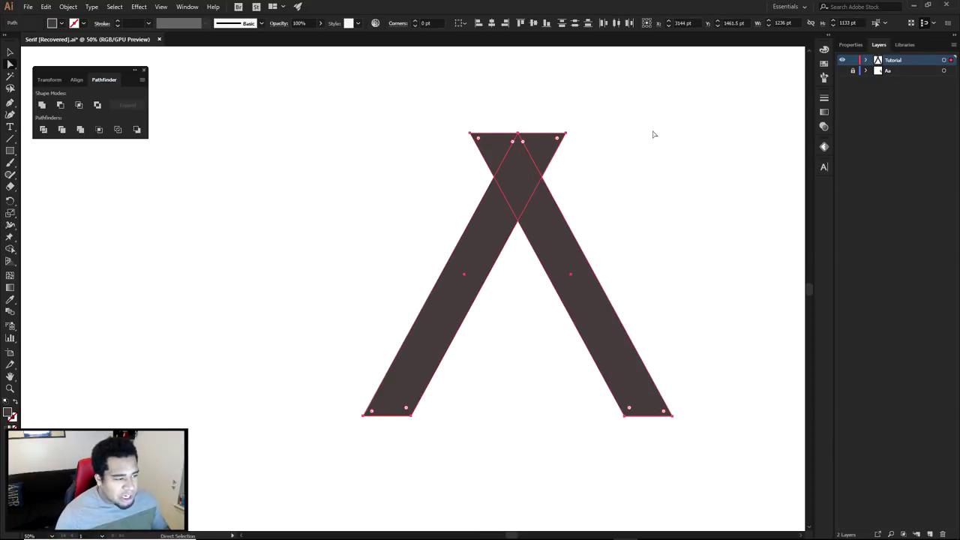
key("shift+m")
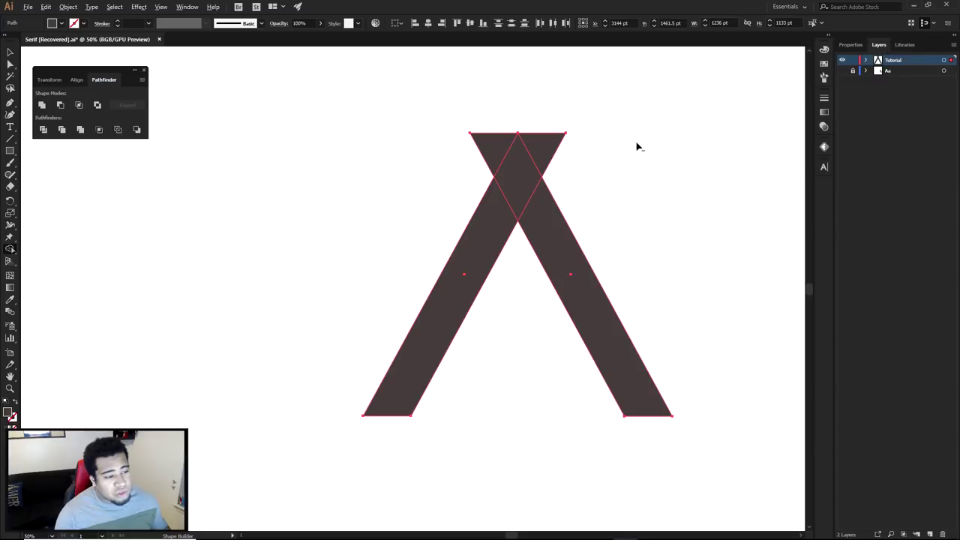
left_click(550, 155, "alt")
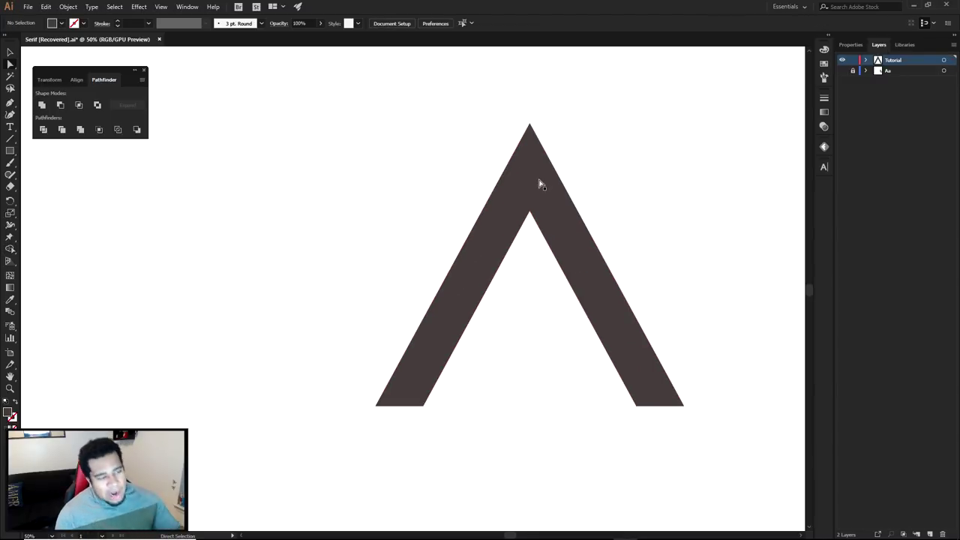
left_click_drag(521, 278, 515, 284)
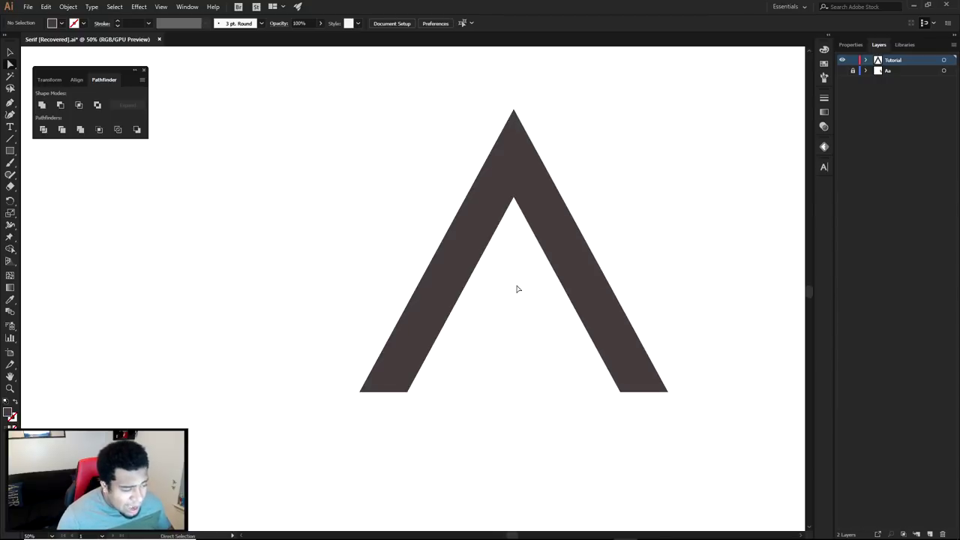
- Show the Aa layer alone to examine the finished letter's thin crossbar, and switch back to the Tutorial layer
left_click(841, 60)
left_click(841, 71)
left_click_drag(484, 219, 503, 217)
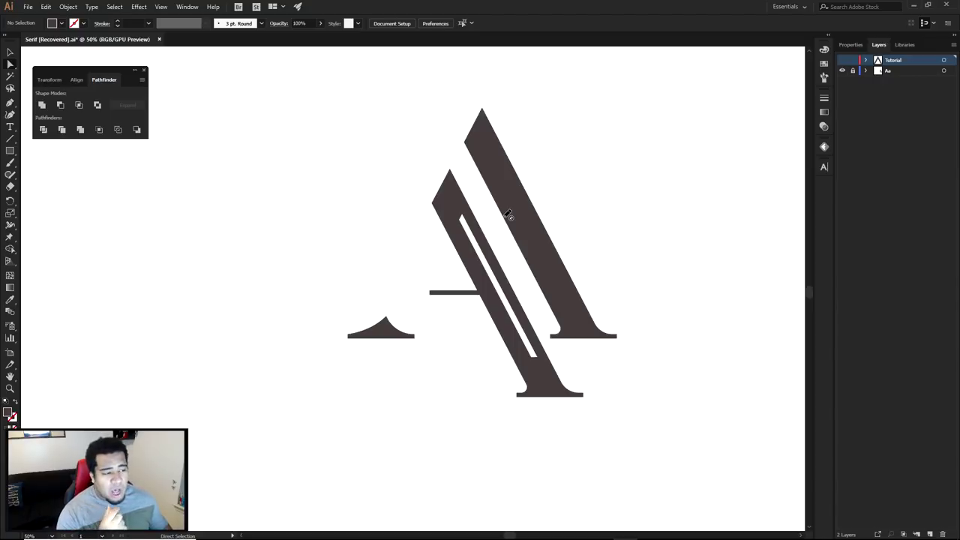
scroll(468, 274, "up", 5)
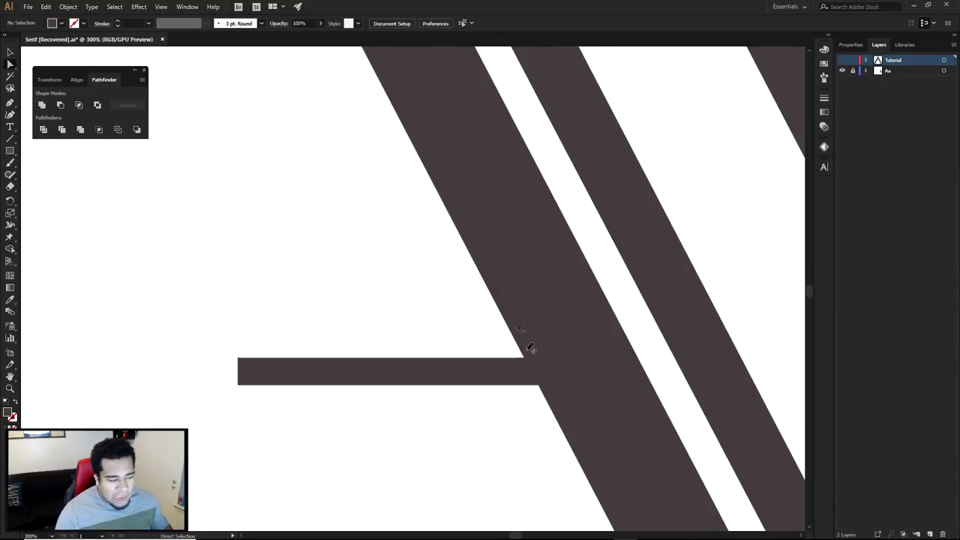
scroll(460, 174, "down", 4)
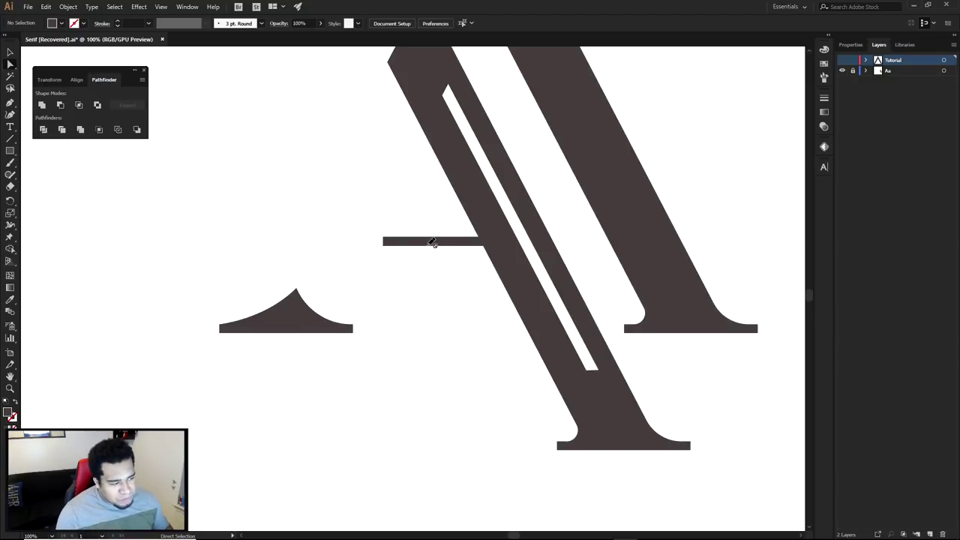
scroll(458, 240, "up", 3)
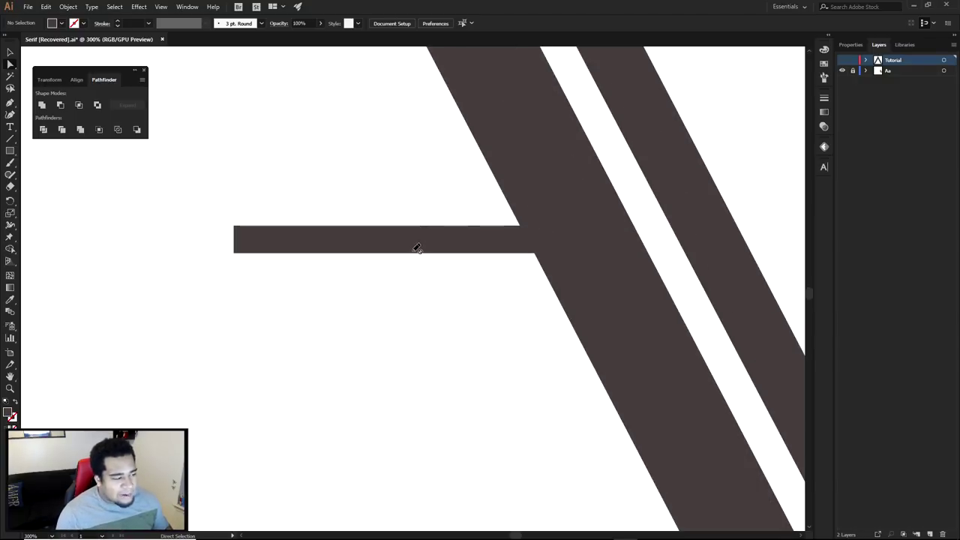
scroll(421, 241, "down", 1)
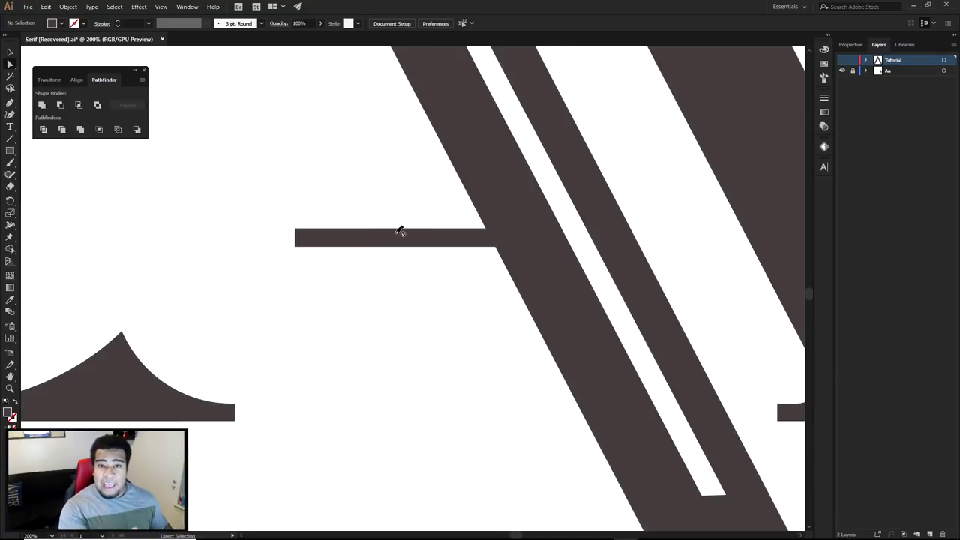
left_click(842, 71)
left_click(841, 60)
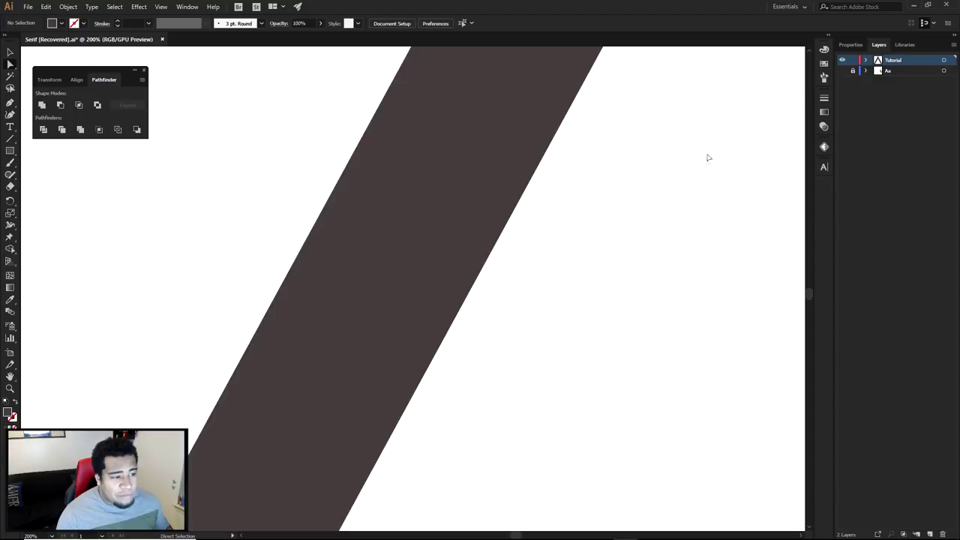
- Thin the left leg by overlapping a level copy shifted about 86 pt left and trimming the excess strips with Shape Builder
scroll(720, 142, "down", 4)
left_click(570, 213)
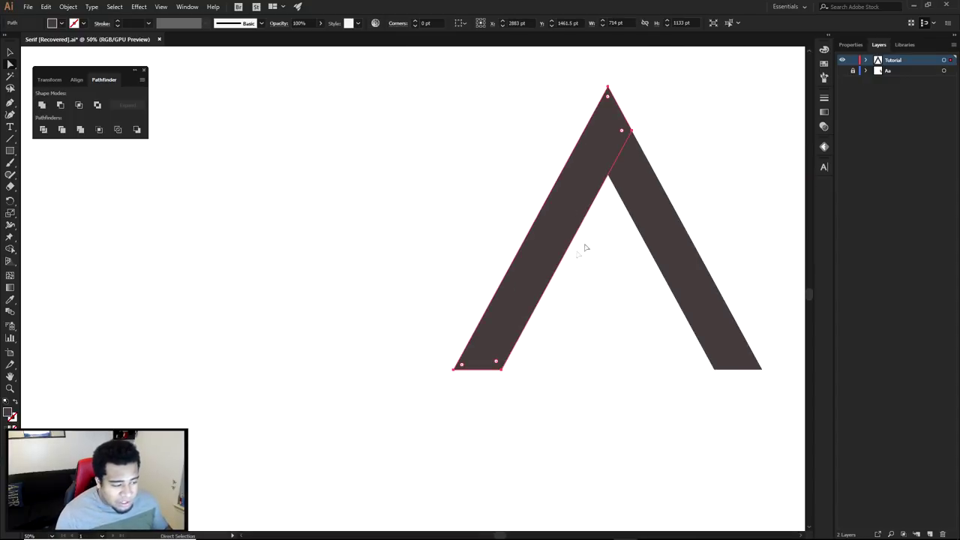
left_click(501, 371)
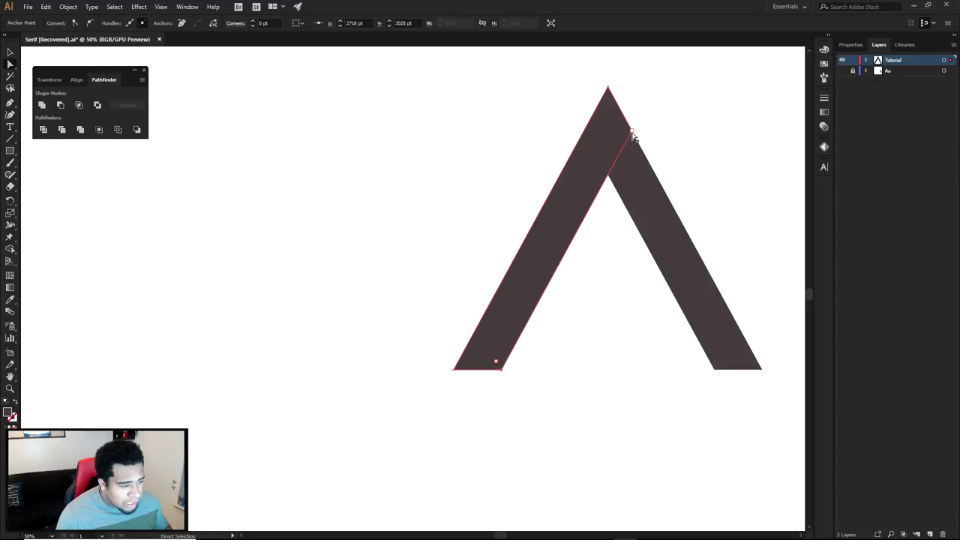
left_click_drag(572, 199, 549, 203)
key("shift+m")
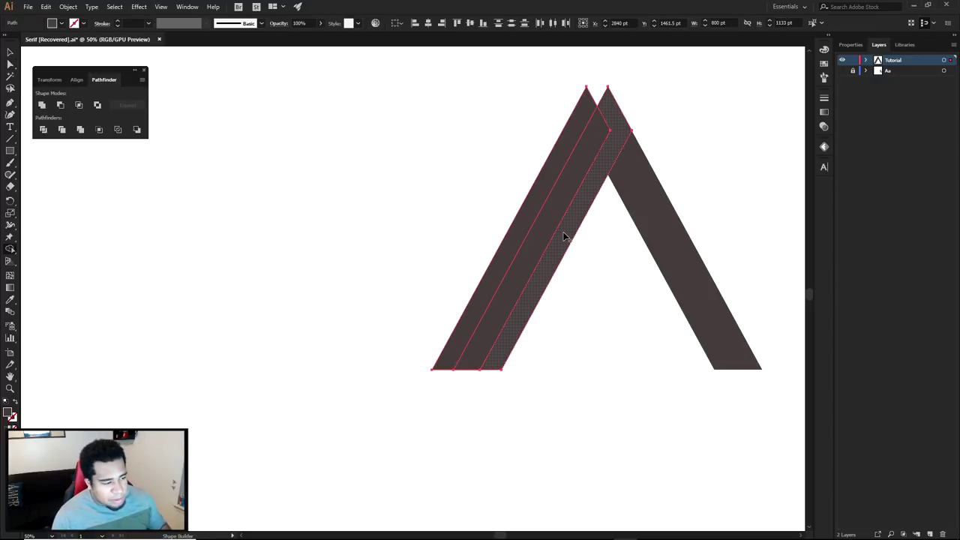
left_click(563, 233, "alt")
left_click(546, 183, "alt")
key("a")
left_click(579, 233)
scroll(580, 232, "down", 2)
left_click_drag(599, 244, 531, 263)
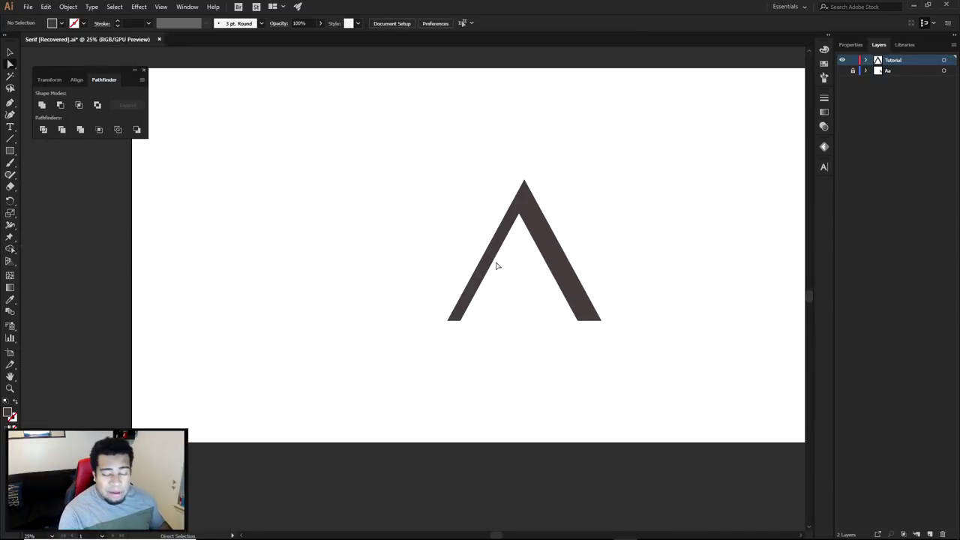
scroll(532, 274, "up", 2)
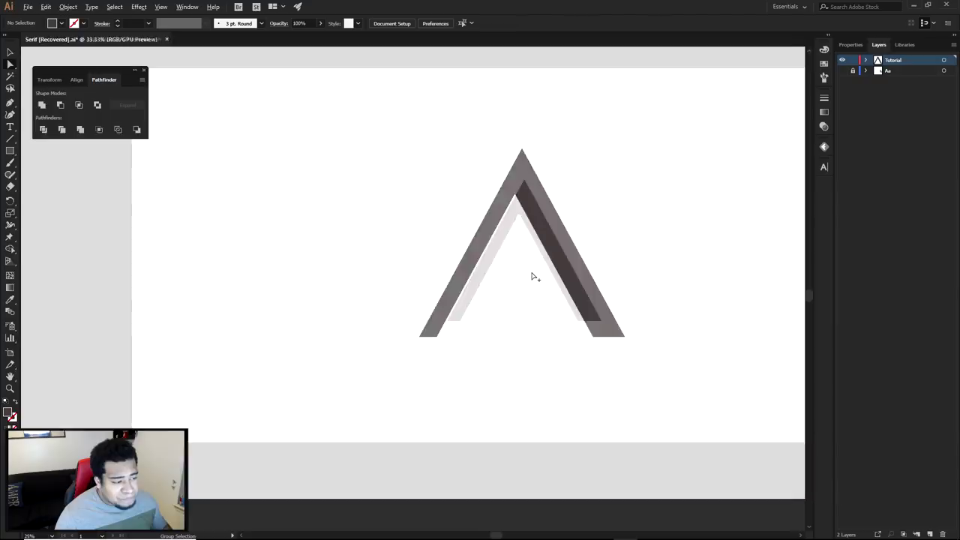
- Compare the thinned A with the finished example on the Aa layer, and return to the Tutorial layer
left_click(842, 60)
left_click(842, 70)
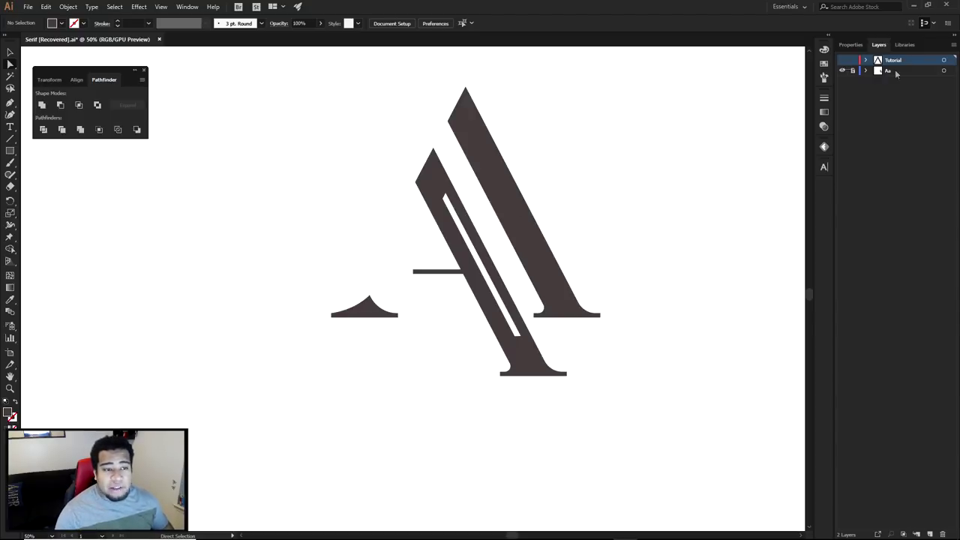
left_click(841, 70)
left_click(841, 60)
left_click(459, 243)
left_click(485, 257)
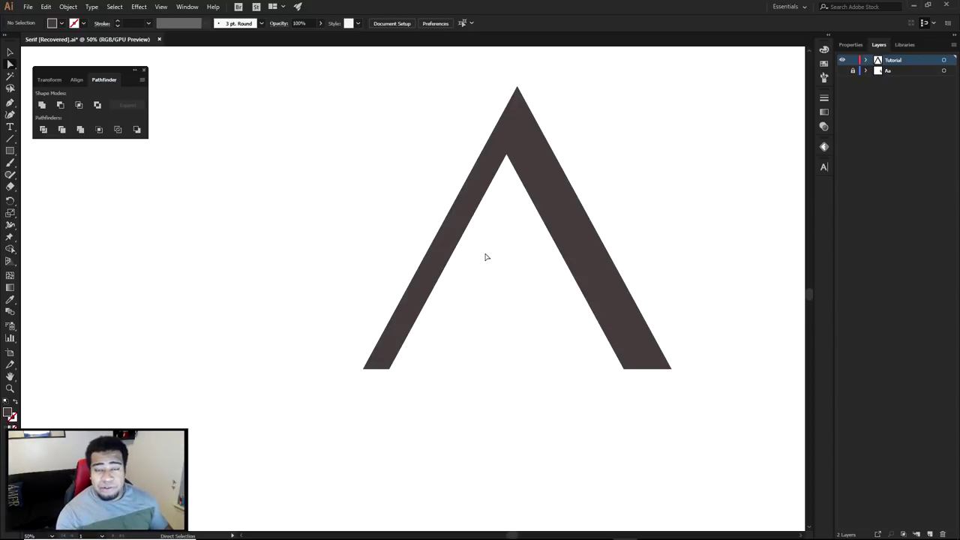
- Undo the thinning of the left leg, restoring the pointed A with two equally wide legs
key("ctrl+z")
key("ctrl+z")
key("ctrl+shift+z")
key("ctrl+shift+z")
key("ctrl+z")
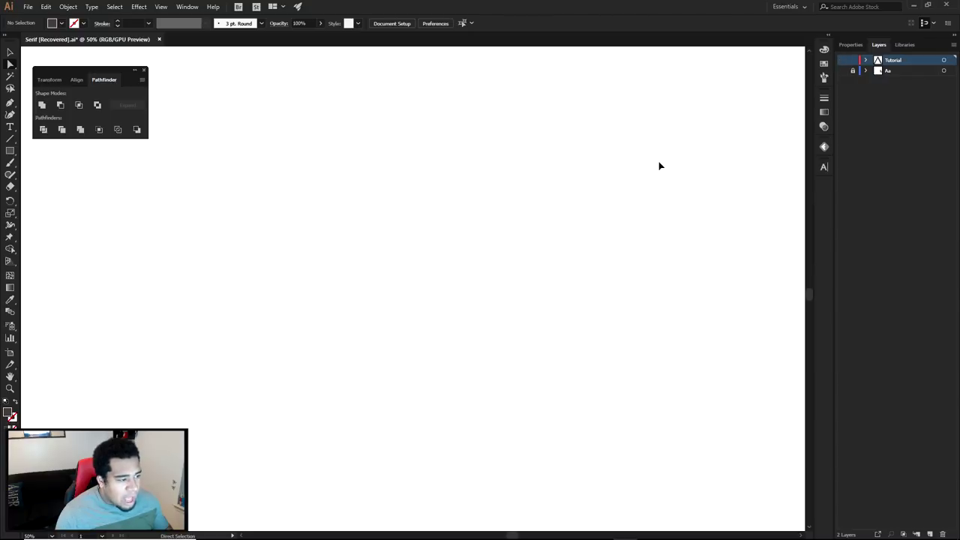
key("ctrl+z")
key("ctrl+z")
key("ctrl+shift+z")
left_click(659, 166)
left_click_drag(638, 190, 617, 200)
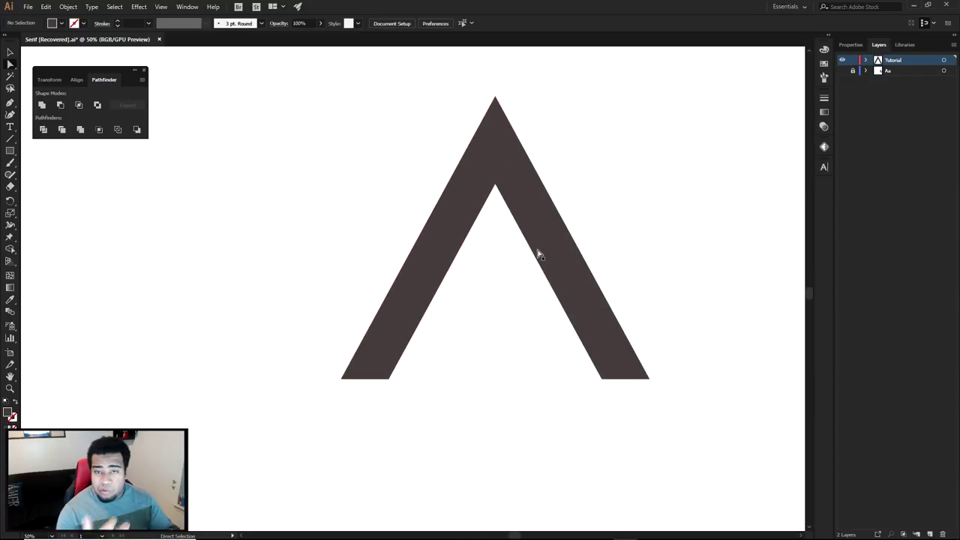
left_click_drag(501, 285, 492, 267)
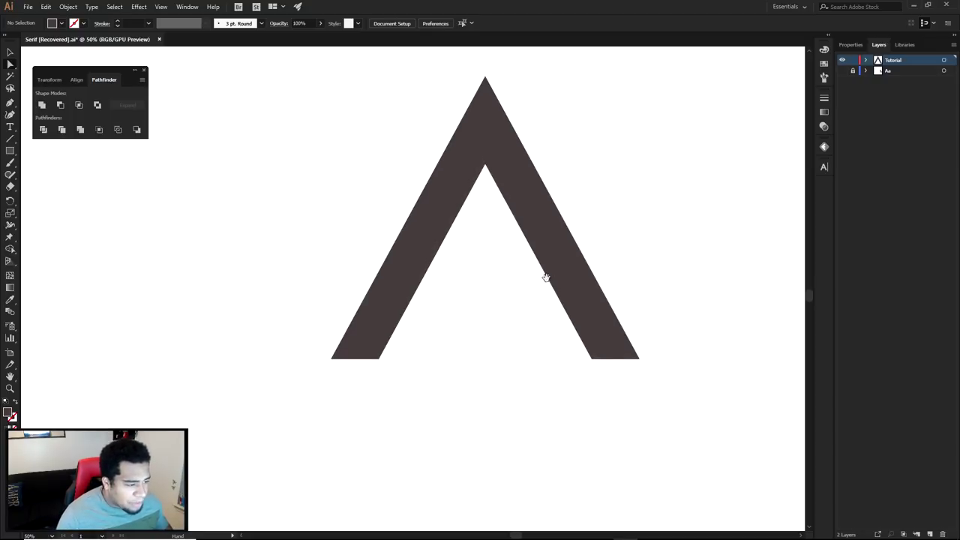
left_click_drag(545, 280, 554, 263)
left_click(610, 300)
key("ctrl+z")
key("ctrl+z")
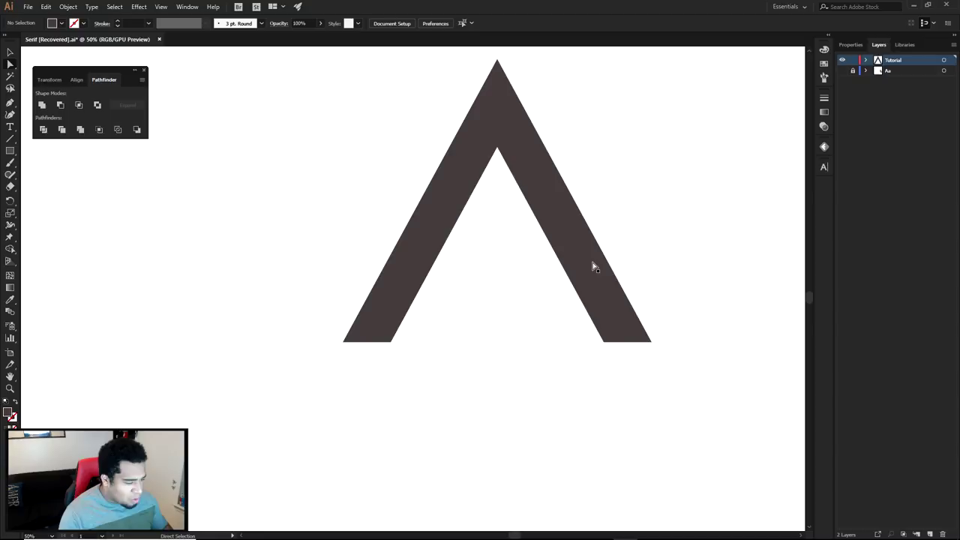
- Draw a flat serif bar about 289 pt wide and 21 pt tall across the foot of the left leg
key("m")
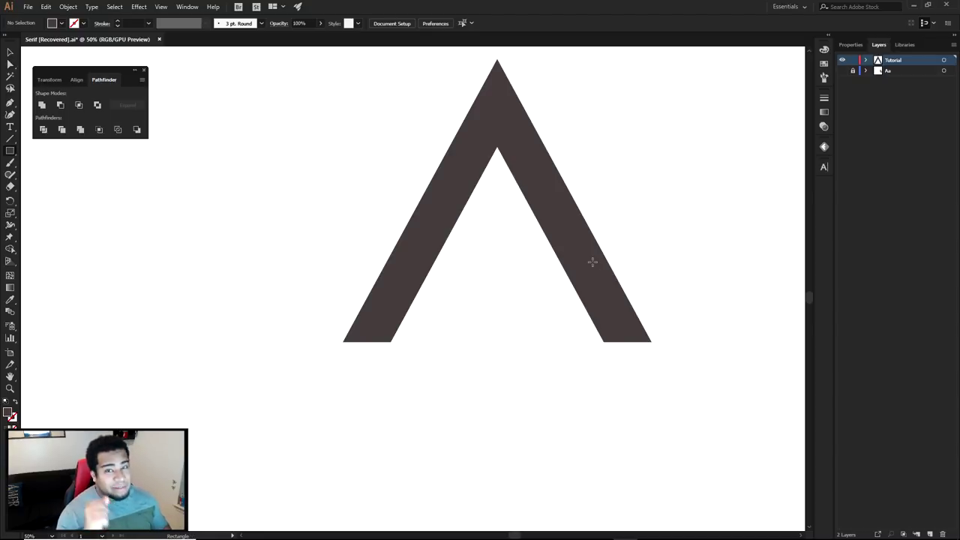
left_click_drag(10, 150, 44, 151)
scroll(325, 337, "up", 3)
left_click_drag(357, 338, 537, 347)
key("a")
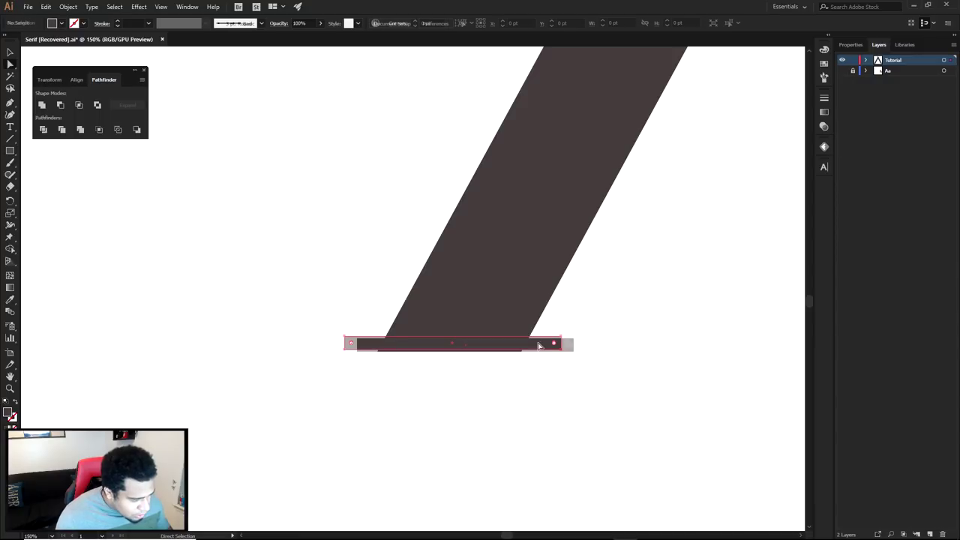
scroll(505, 357, "up", 4)
left_click_drag(625, 330, 616, 339)
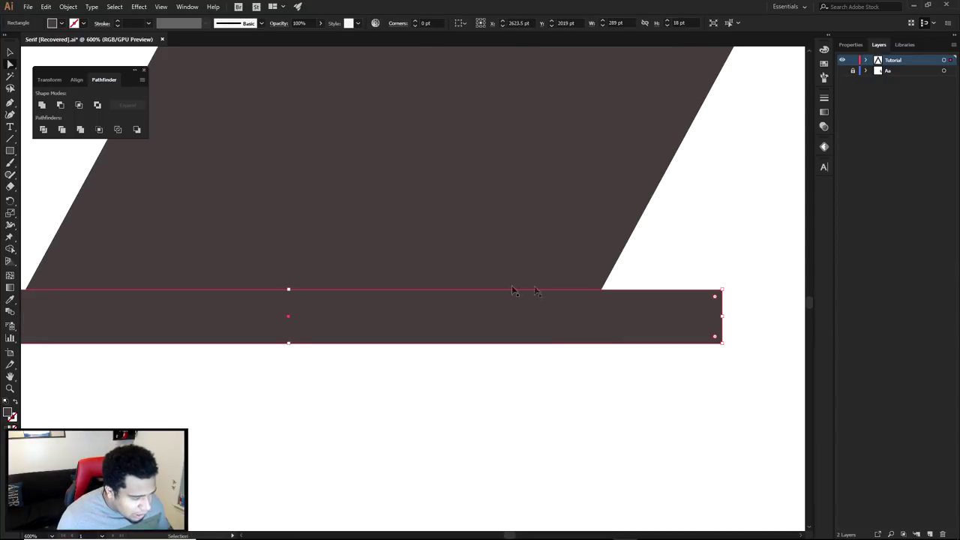
left_click_drag(290, 288, 292, 280)
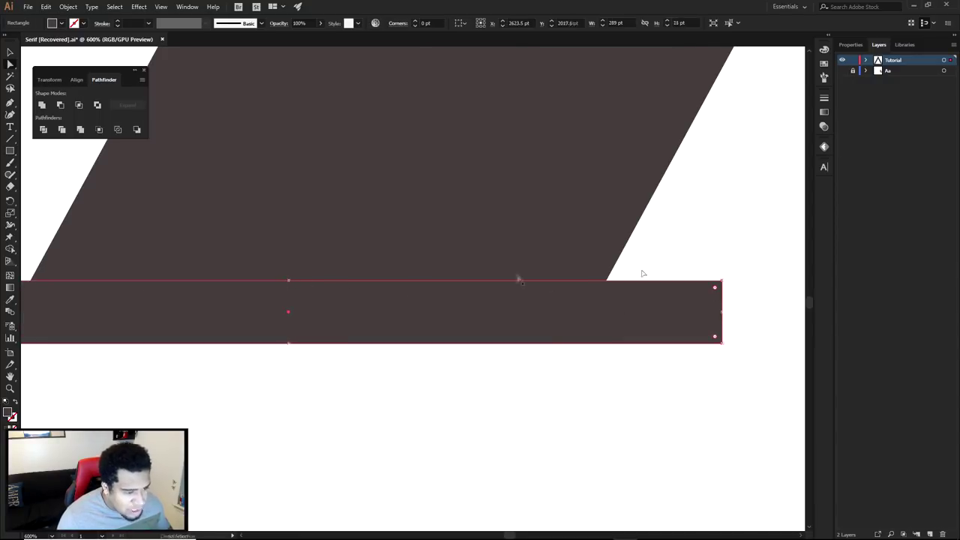
left_click(684, 268)
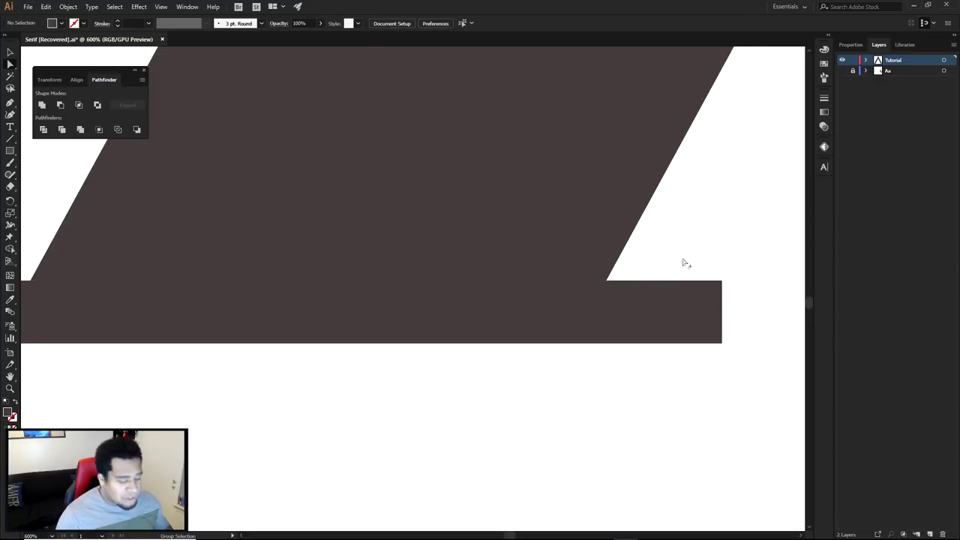
- Shorten the serif bar by about 12 pt at its outer end and nudge it to overhang the left leg evenly
scroll(684, 263, "down", 3)
scroll(636, 334, "right", 1)
scroll(613, 292, "up", 2)
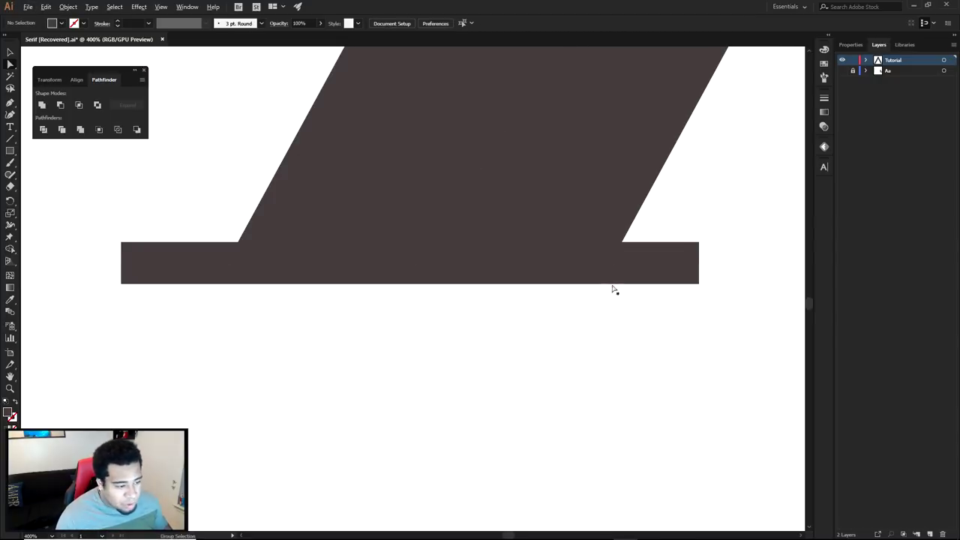
left_click(644, 266)
left_click_drag(133, 263, 157, 261)
key("a")
key("Left")
key("Left")
left_click(728, 266)
- Copy the left leg's serif bar across at the same height to the foot of the right leg
scroll(730, 263, "down", 3)
scroll(746, 271, "down", 3)
left_click_drag(747, 272, 475, 335)
scroll(476, 334, "up", 1)
left_click_drag(321, 348, 662, 353)
scroll(672, 347, "up", 5)
scroll(562, 370, "up", 3)
scroll(562, 369, "down", 7)
left_click(561, 371)
scroll(592, 388, "down", 3)
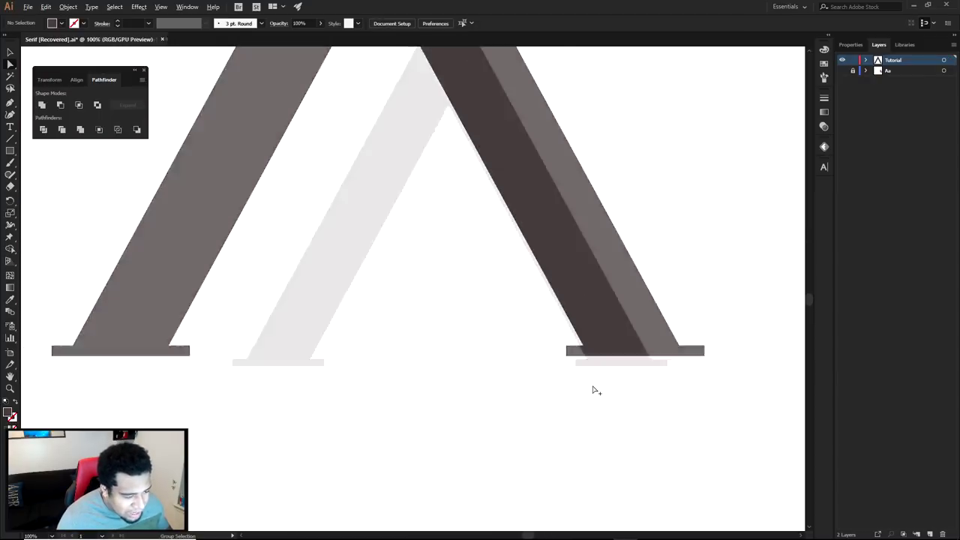
left_click_drag(599, 393, 572, 381)
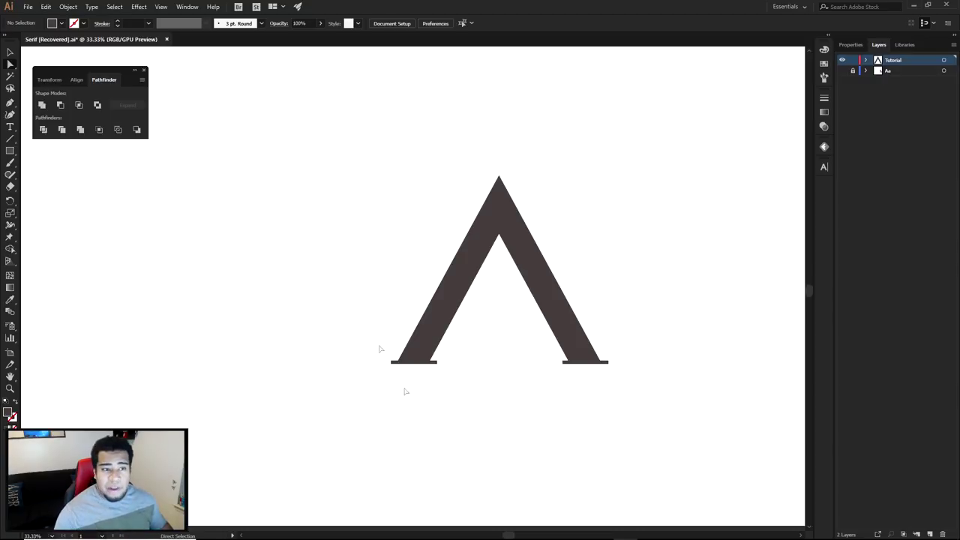
- Show the Aa layer alone to examine the curved joins between legs and serifs, and switch back to the Tutorial layer
left_click(841, 60)
left_click(841, 71)
scroll(512, 323, "up", 4)
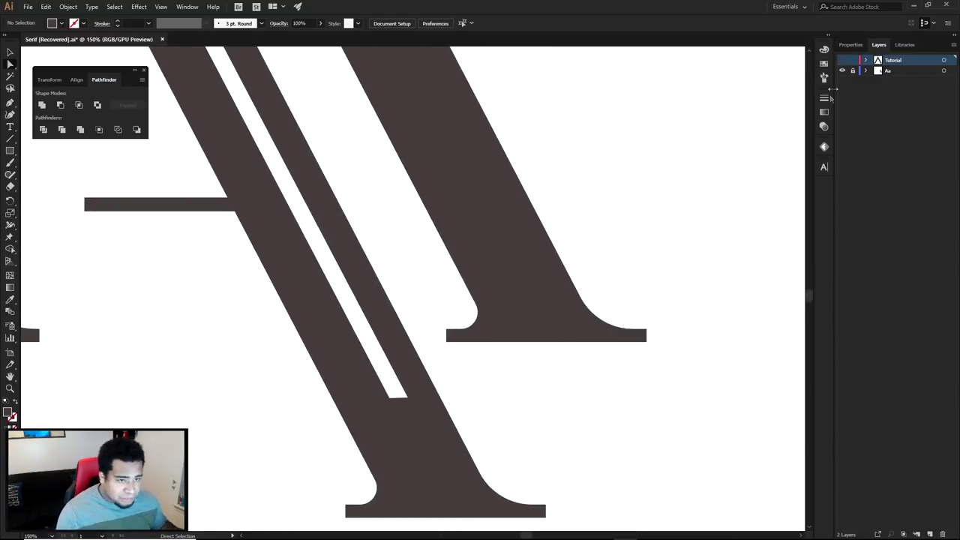
left_click(842, 60)
left_click(842, 71)
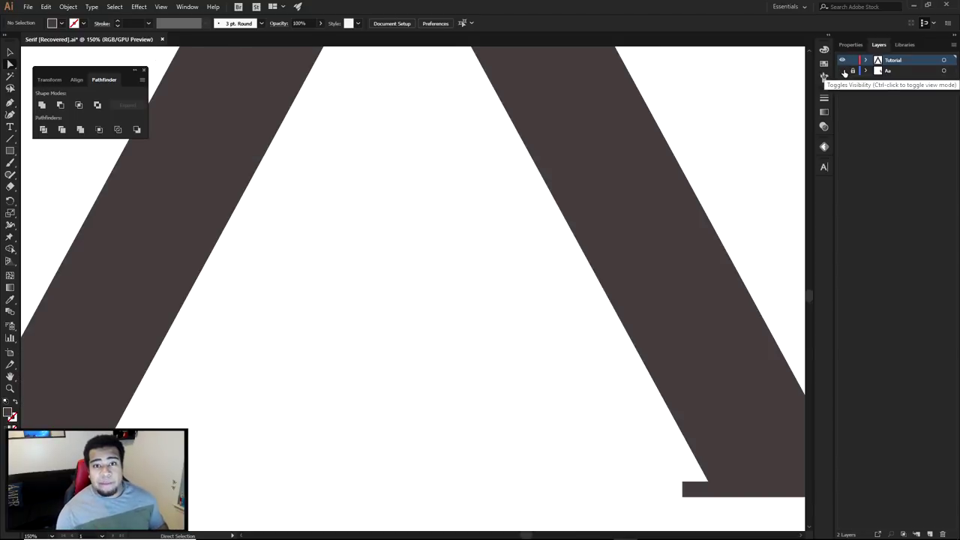
- Try drawing a concave Pen tool curve between the right serif's outer top edge and the right leg's outer edge
key("p")
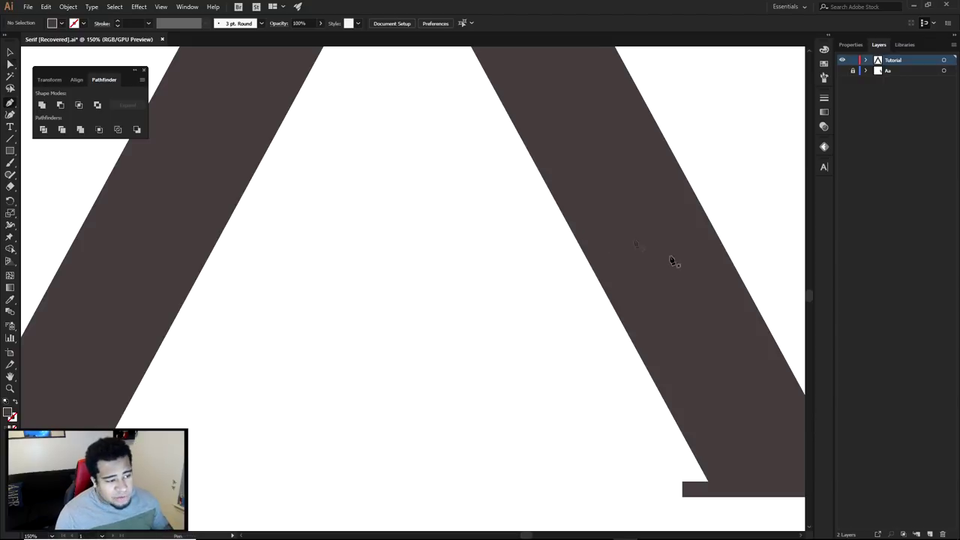
key("space")
left_click_drag(753, 330, 340, 253)
scroll(432, 381, "up", 7)
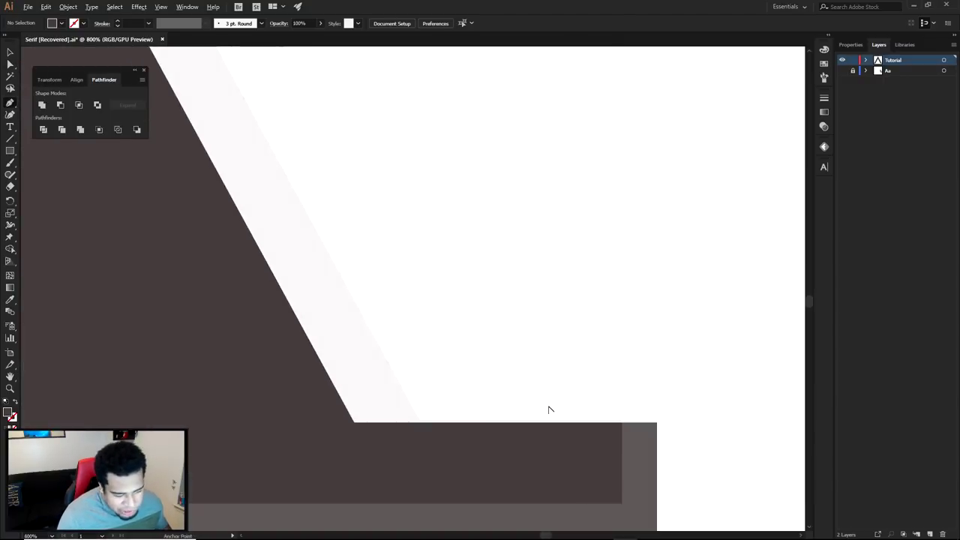
left_click(620, 425)
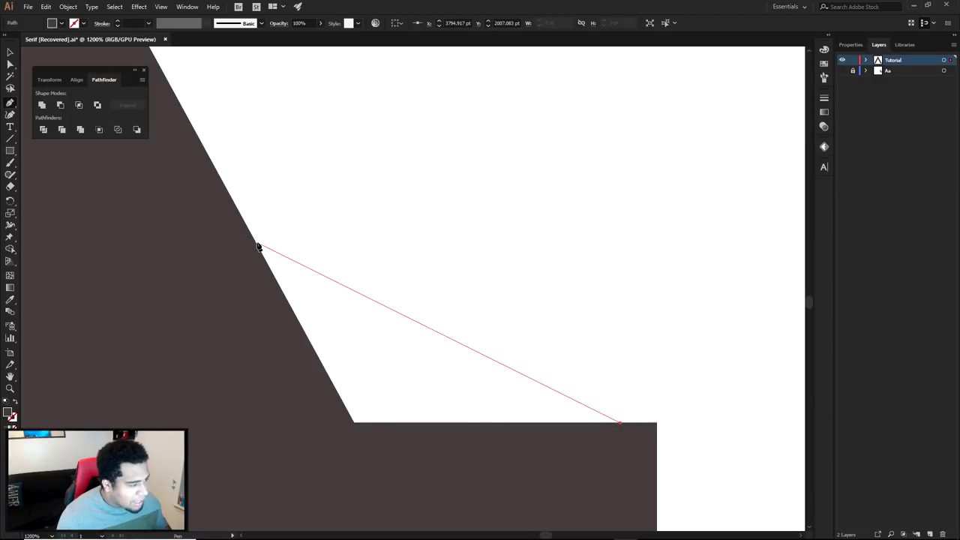
scroll(218, 212, "up", 2)
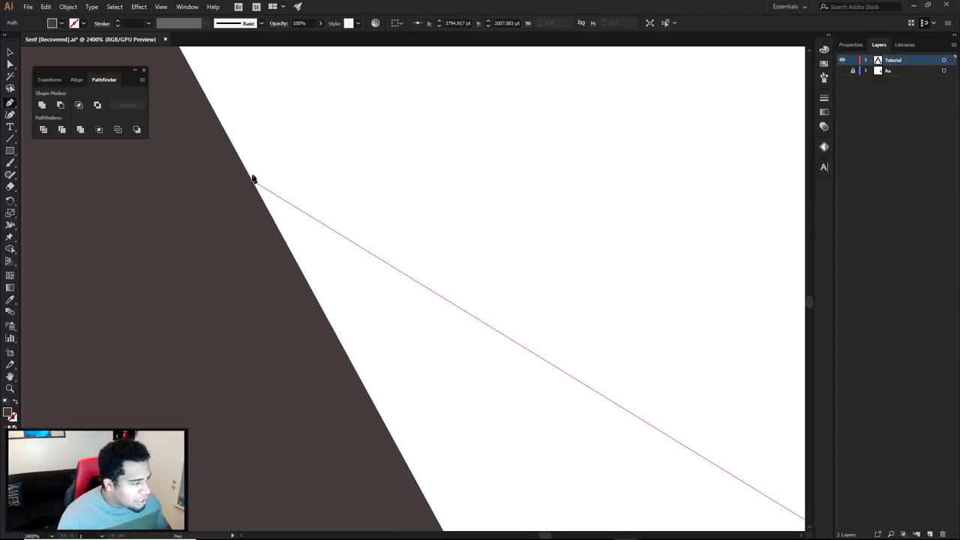
left_click(249, 180)
scroll(312, 278, "down", 6)
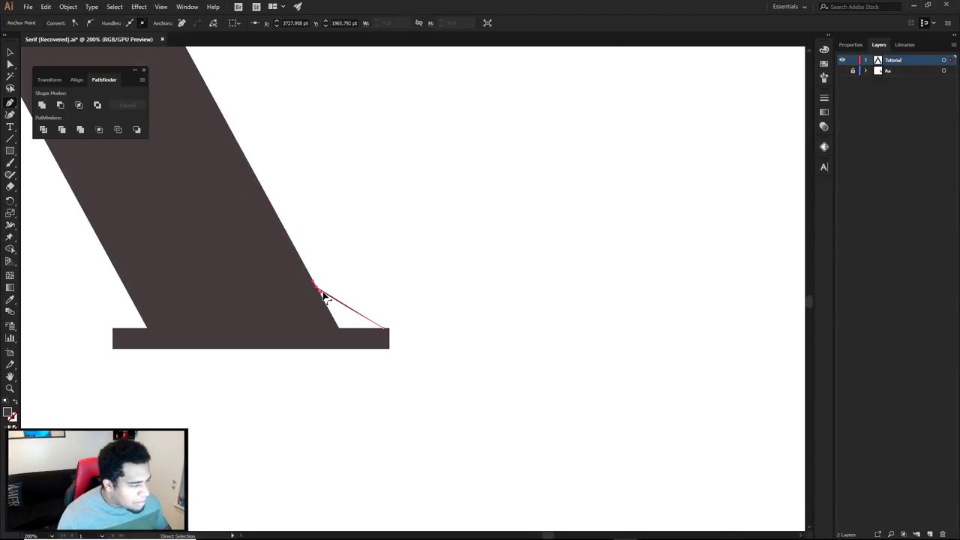
scroll(325, 300, "up", 3)
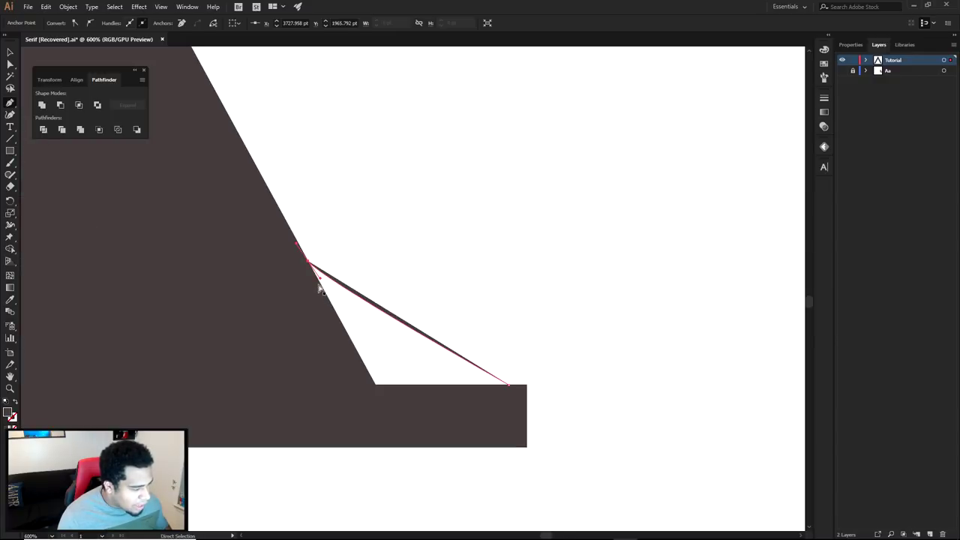
left_click_drag(321, 280, 357, 341)
- Extend the curve through the inside of the leg and serif to close it as a filled bracket shape
key("p")
left_click(307, 263)
left_click(278, 324)
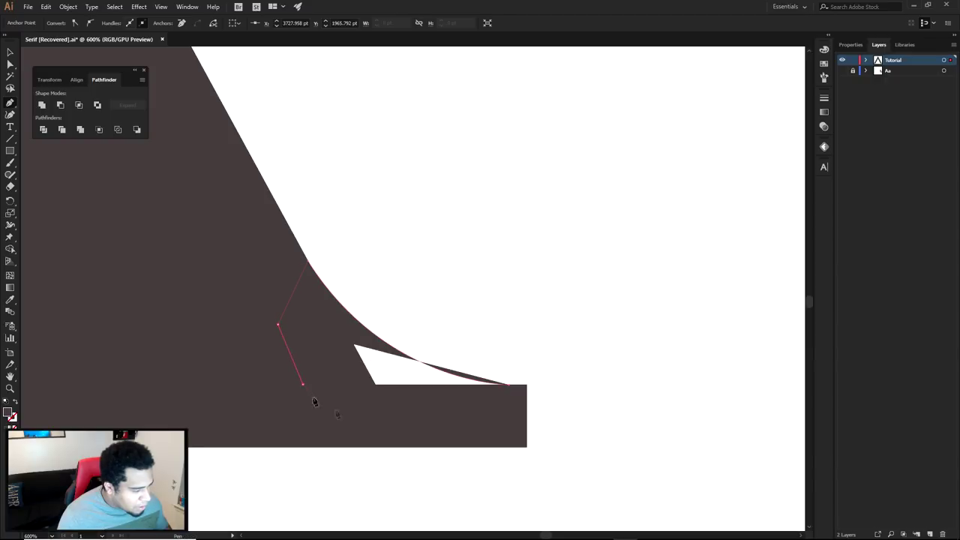
left_click(302, 384)
left_click(337, 410)
left_click(436, 416)
left_click(508, 385)
key("a")
left_click(497, 352)
- Examine the hand-drawn bracket shape on the right foot and delete it
scroll(496, 336, "down", 4)
left_click_drag(508, 333, 600, 332)
left_click(570, 351)
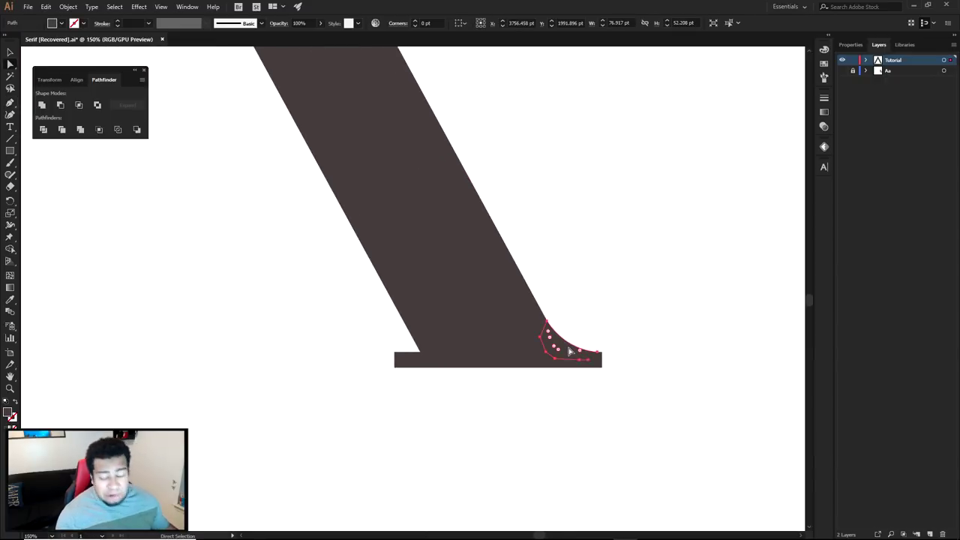
scroll(574, 337, "up", 3)
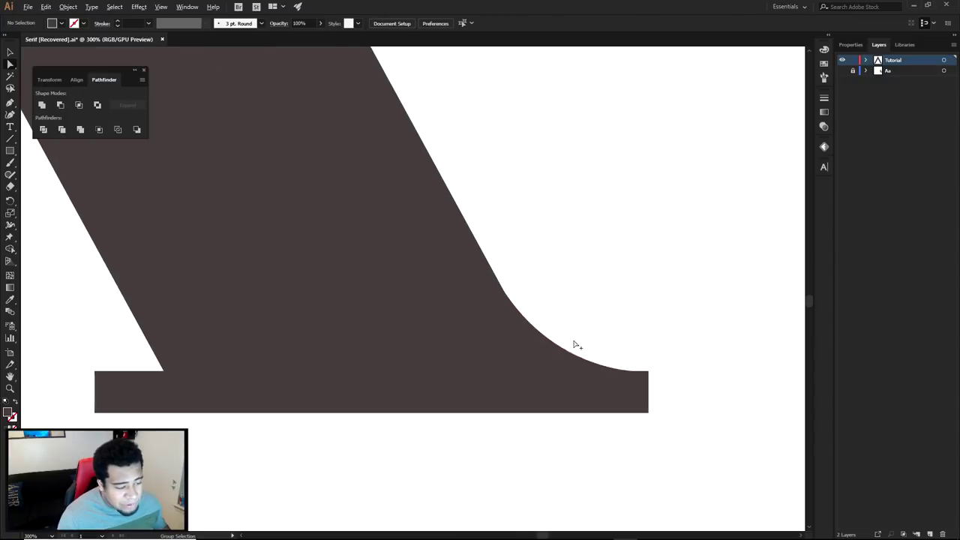
left_click(636, 371)
mouse_move(554, 372)
left_mouse_down()
mouse_move(564, 367)
mouse_move(565, 377)
left_mouse_up()
left_click(611, 310)
left_click(563, 360)
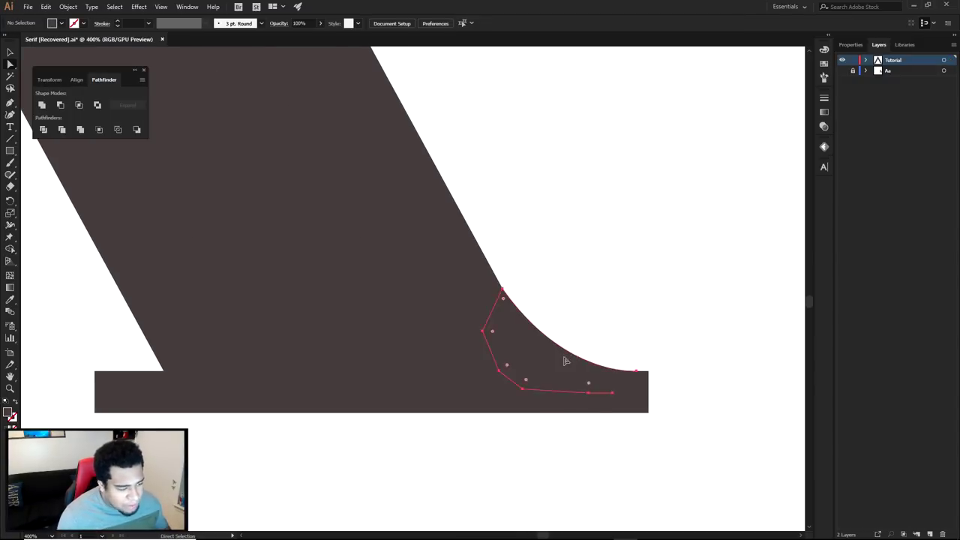
key("Delete")
scroll(569, 338, "down", 5)
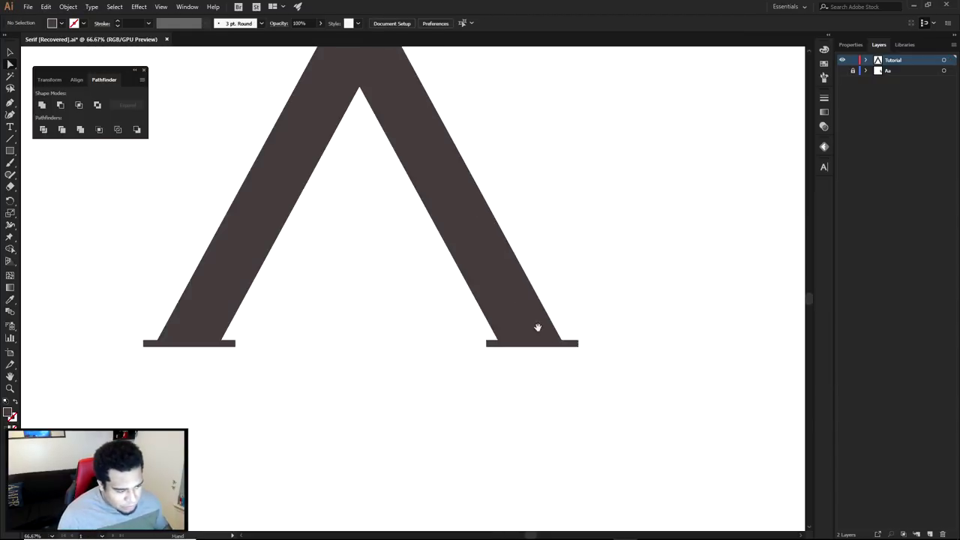
- Select both legs with their serif bars and check where the Pathfinder options are found
left_click_drag(81, 234, 661, 395)
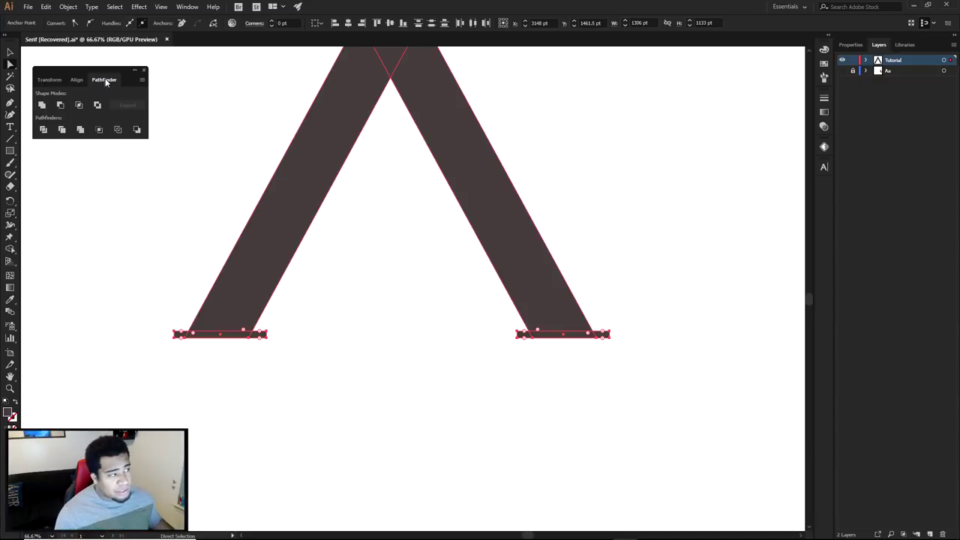
left_click(187, 7)
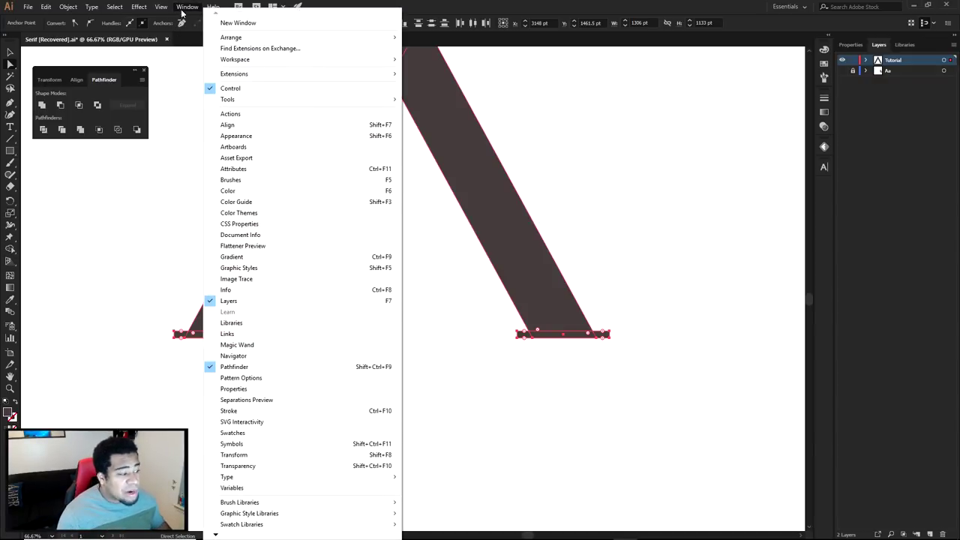
left_click(103, 84)
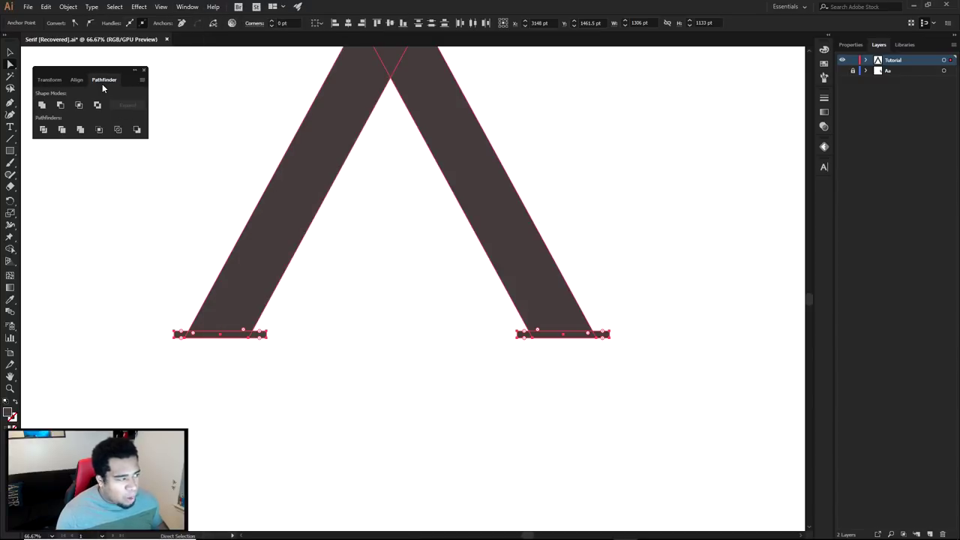
left_click(629, 197)
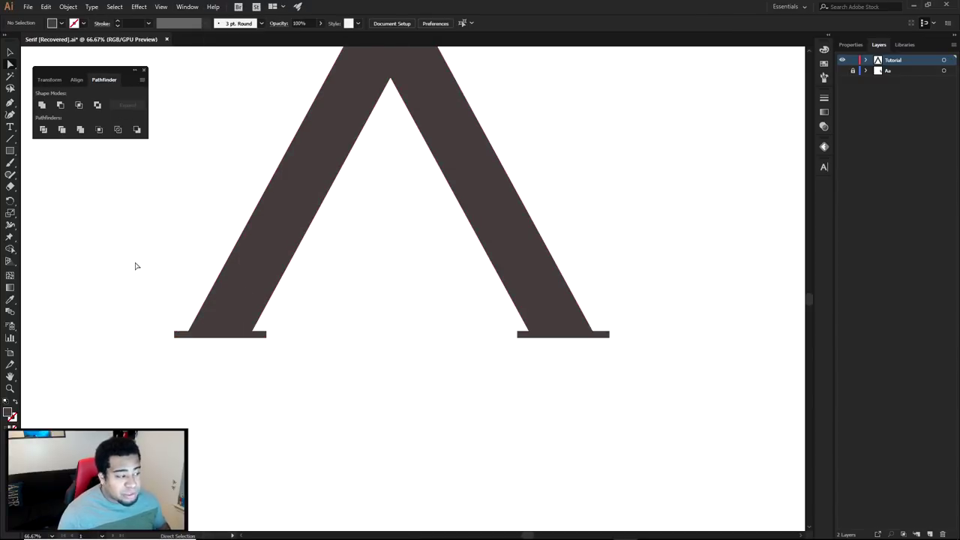
left_click_drag(108, 206, 273, 287)
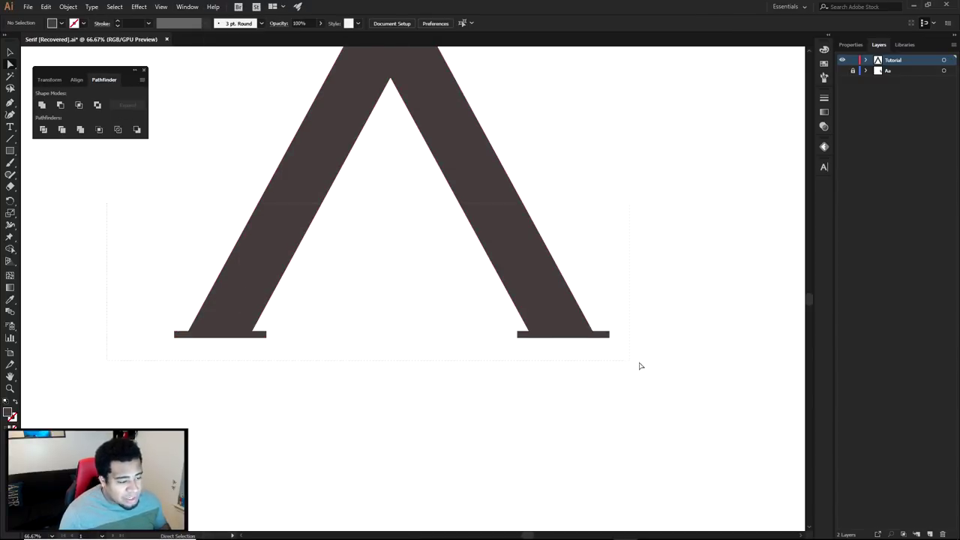
left_click_drag(677, 367, 676, 365)
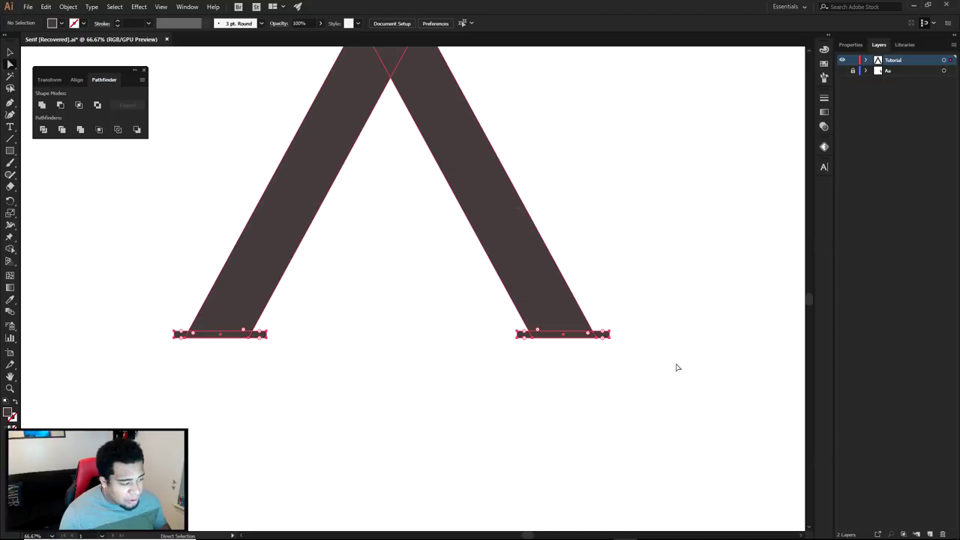
left_click(529, 364)
- Try moving the right leg separately from its serif bar, and undo the move
left_click(562, 305)
scroll(592, 334, "up", 2)
left_click(612, 338, "shift")
scroll(609, 381, "down", 1)
left_click_drag(610, 382, 586, 401)
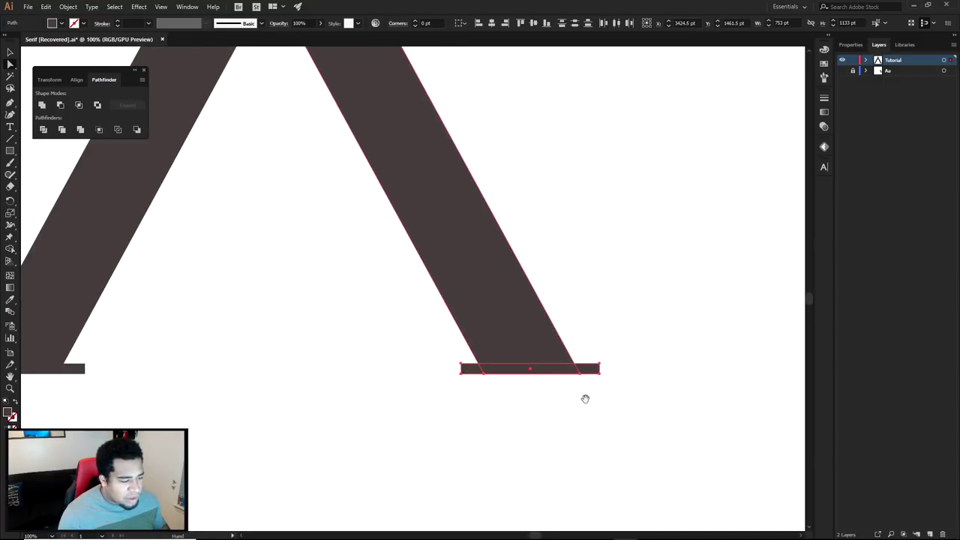
left_click(450, 231)
scroll(525, 236, "down", 2)
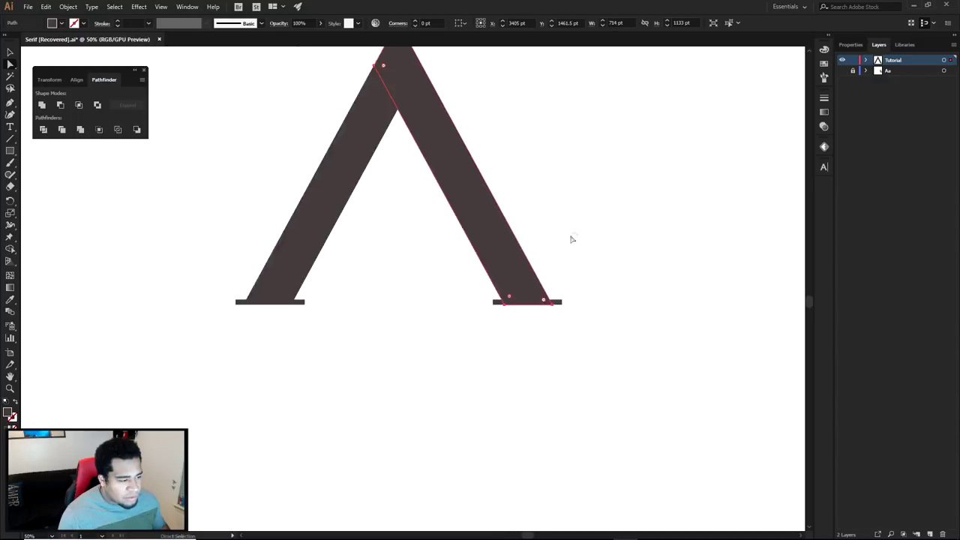
left_click_drag(570, 239, 543, 305)
left_click_drag(432, 259, 568, 229)
key("ctrl+z")
- Shift the right leg's serif bar about 4 pt inward and unite it with the leg into a single shape
left_click(533, 370)
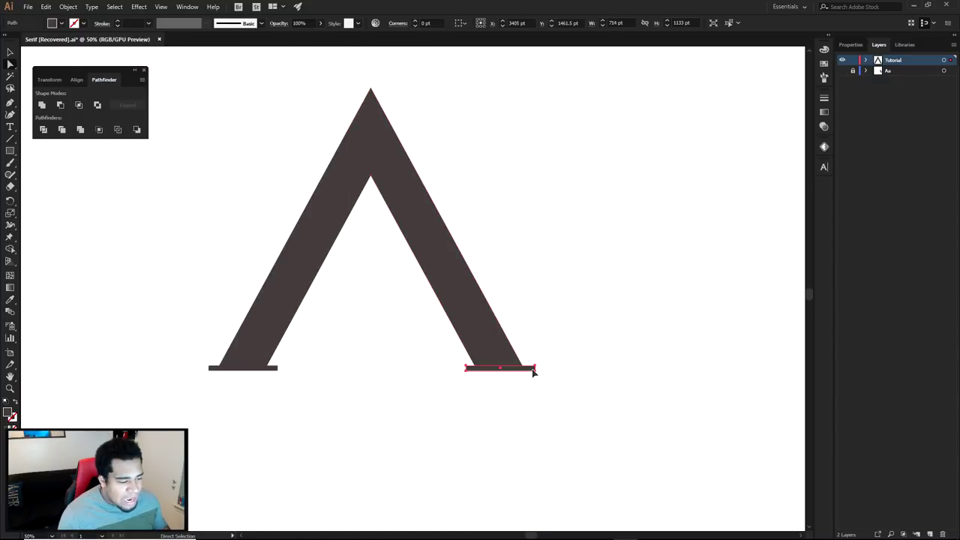
scroll(533, 370, "up", 3)
left_click(567, 309)
left_click_drag(537, 367, 530, 368)
left_click(460, 336, "shift")
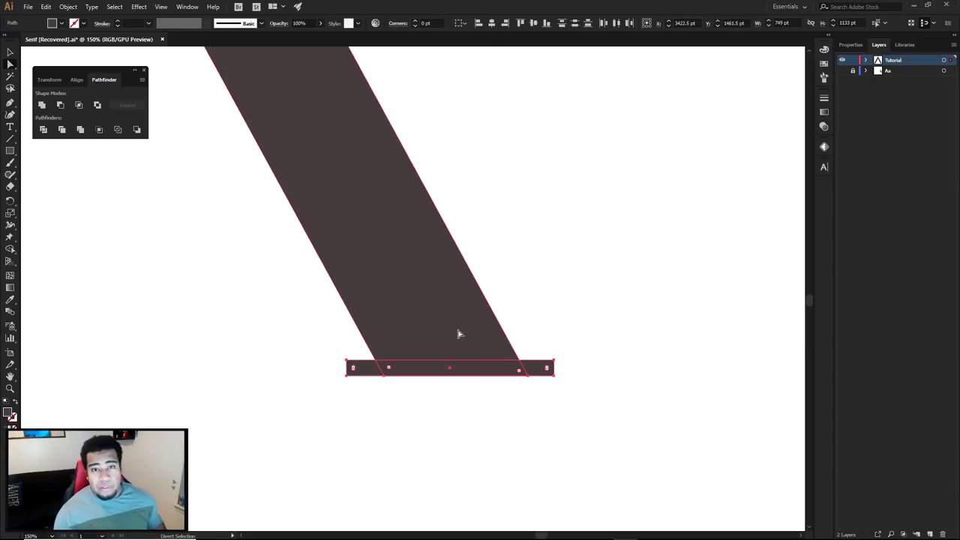
left_click(43, 105)
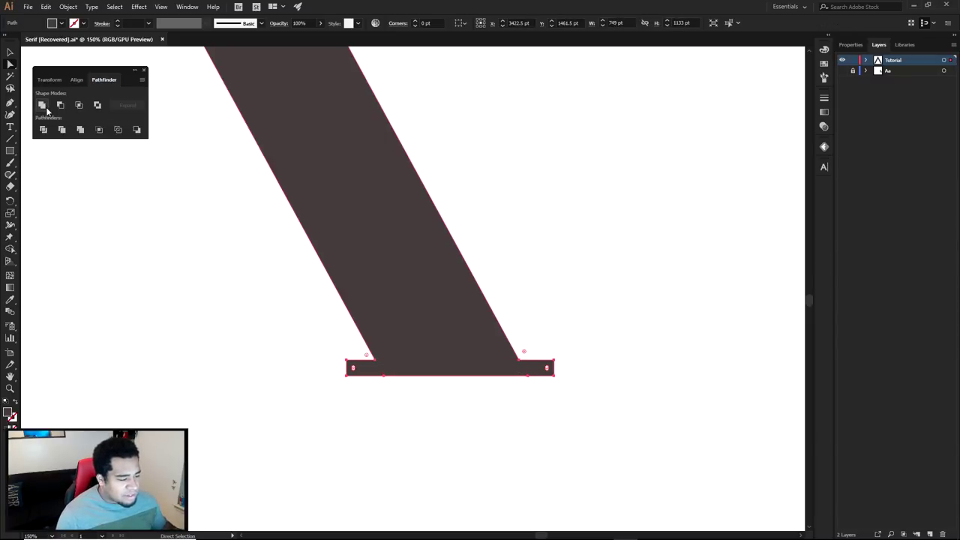
left_click(522, 338)
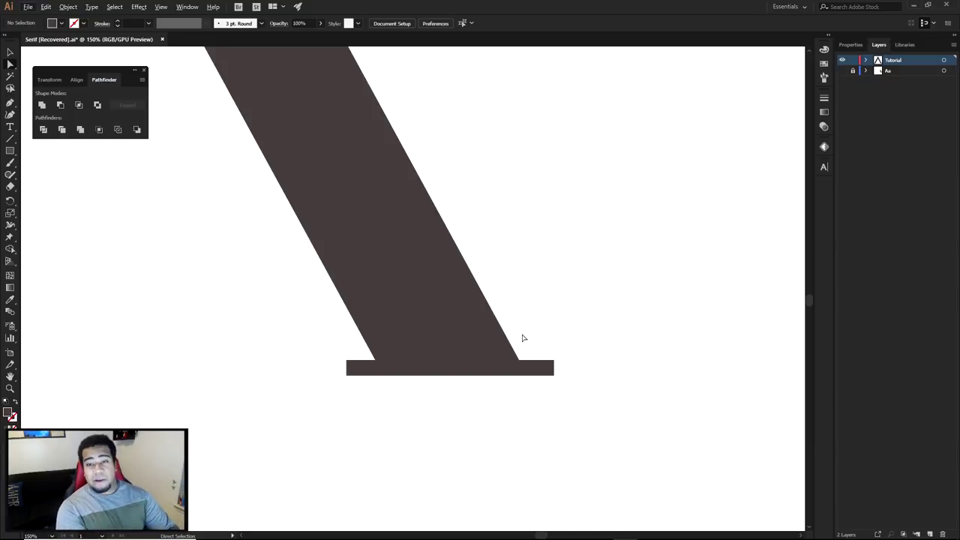
- Select the united right leg and examine the live corner widgets at its serif joins and apex
left_click(517, 368)
scroll(531, 352, "up", 4)
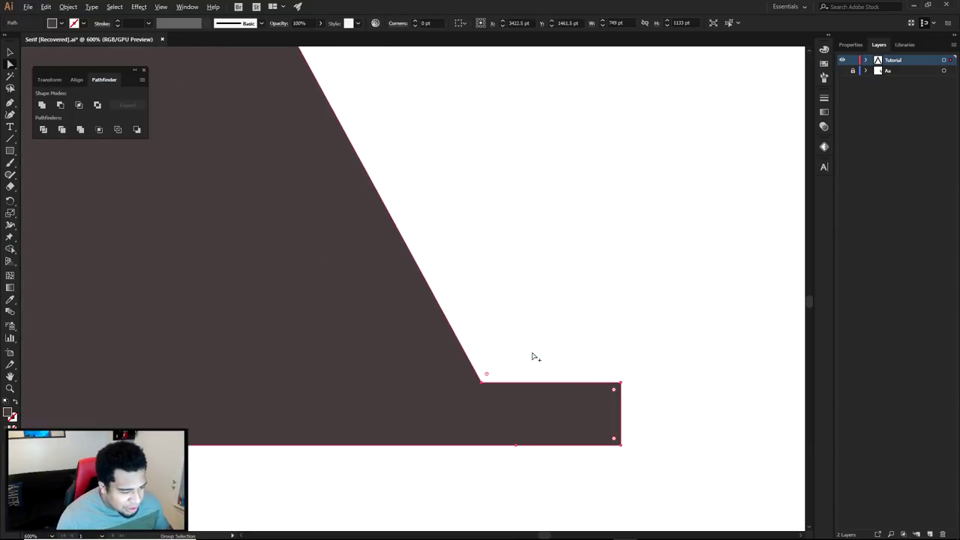
scroll(480, 381, "up", 3)
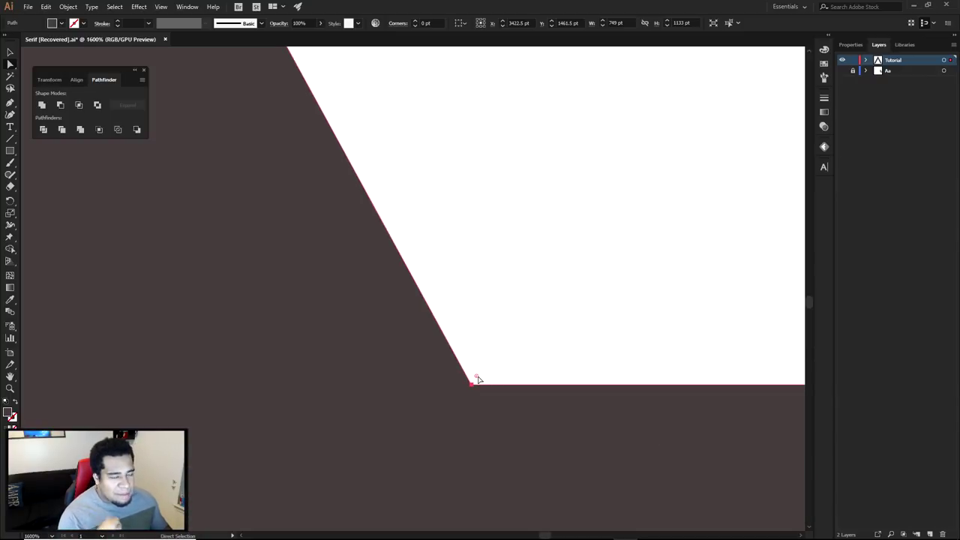
scroll(479, 380, "down", 2)
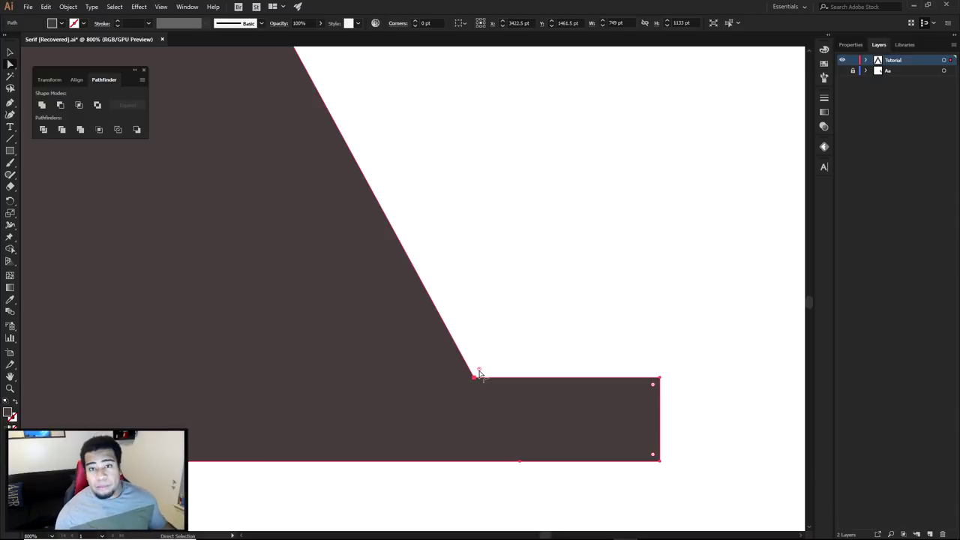
scroll(480, 373, "down", 2)
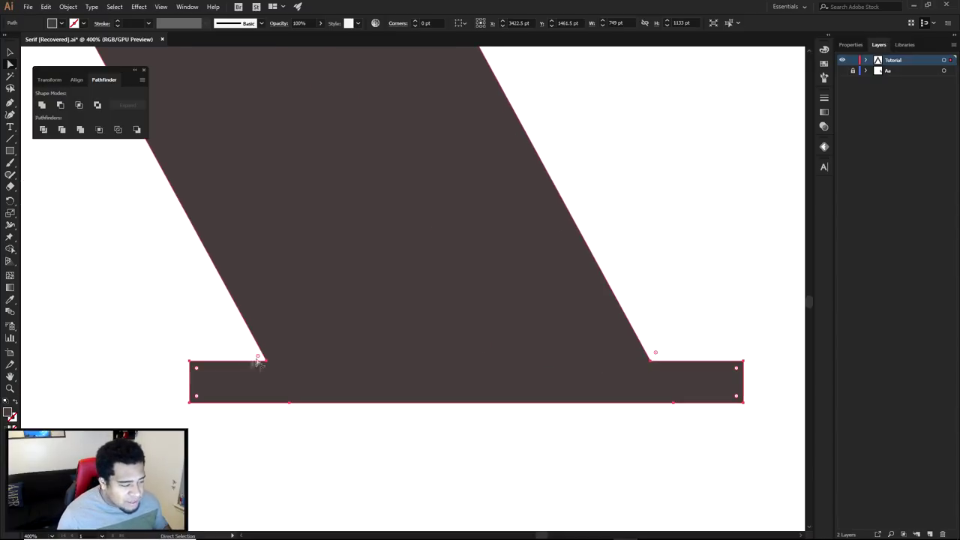
scroll(272, 360, "down", 1)
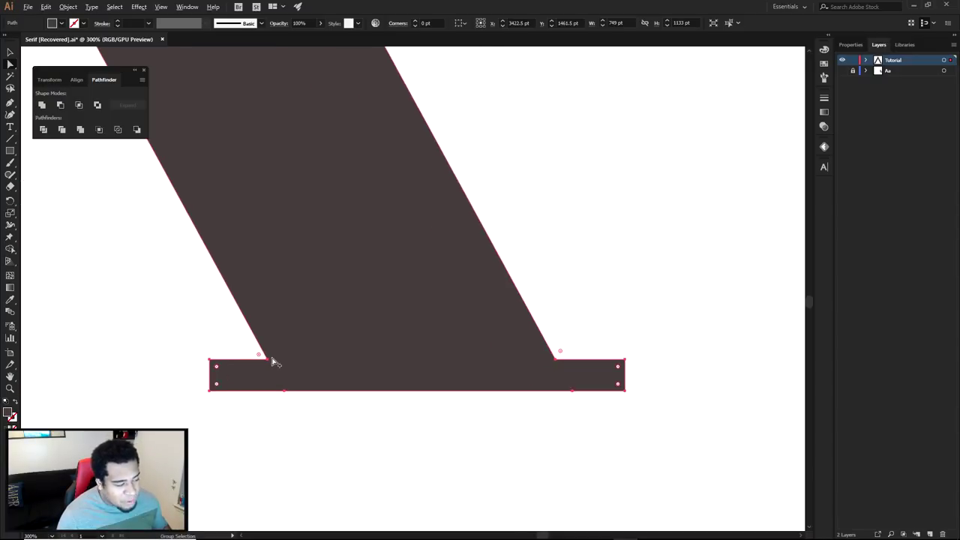
left_click_drag(272, 360, 437, 392)
scroll(428, 353, "down", 2)
left_click_drag(428, 353, 491, 437)
left_click_drag(283, 72, 455, 386)
scroll(366, 222, "up", 2)
scroll(379, 232, "down", 2)
left_click_drag(387, 190, 427, 316)
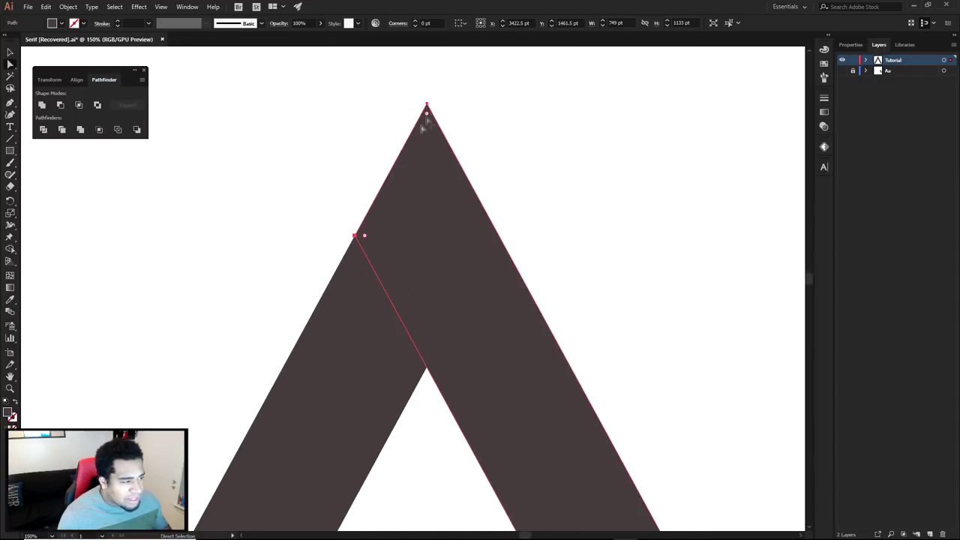
scroll(574, 349, "down", 1)
left_click_drag(600, 367, 493, 249)
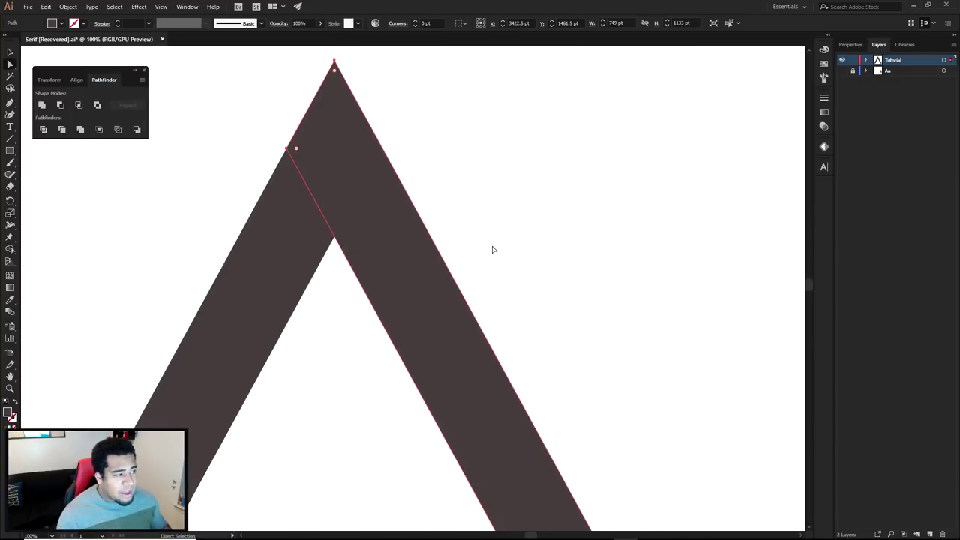
left_click_drag(636, 408, 548, 206)
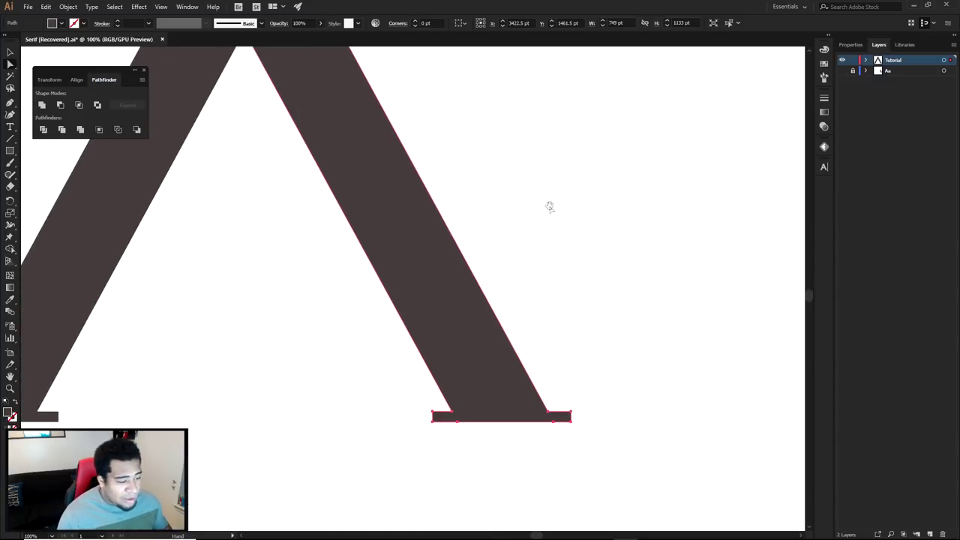
scroll(554, 424, "up", 4)
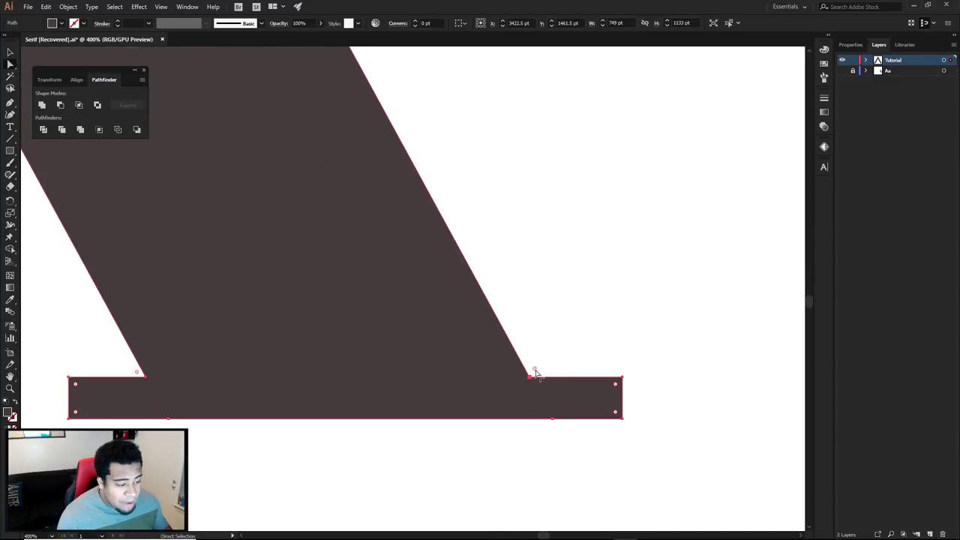
- Round the outer corner where the right leg meets its serif to a radius of about 74 pt
left_click(530, 379)
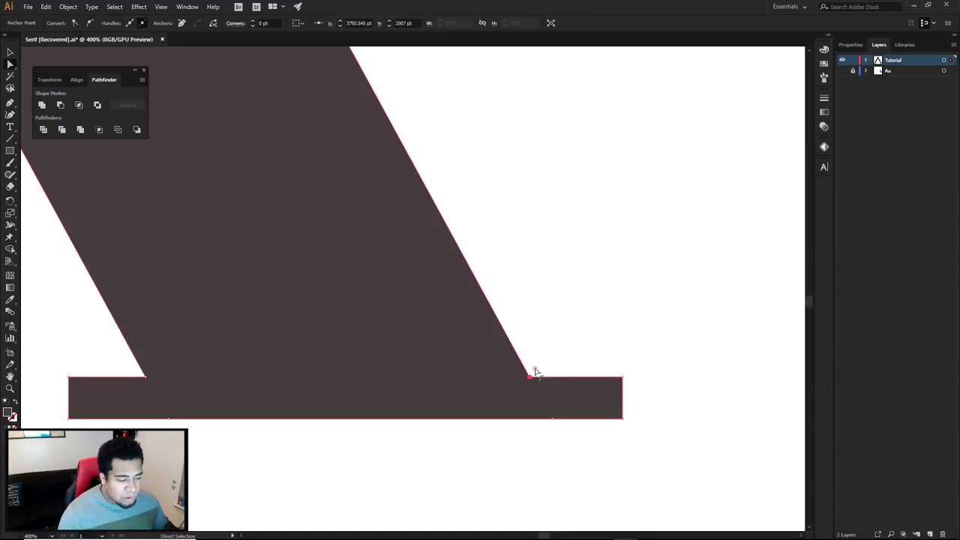
left_click_drag(534, 371, 662, 261)
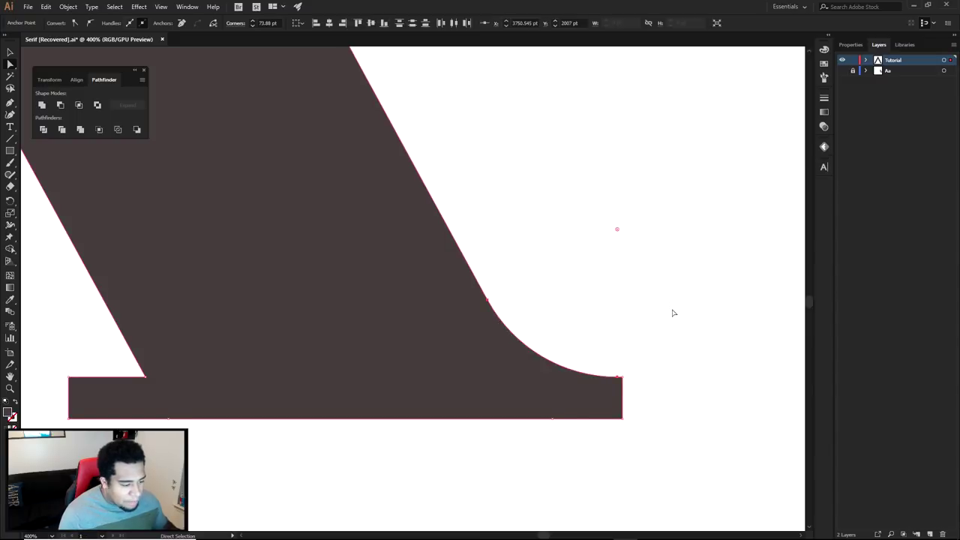
left_click(671, 305)
scroll(649, 331, "down", 3)
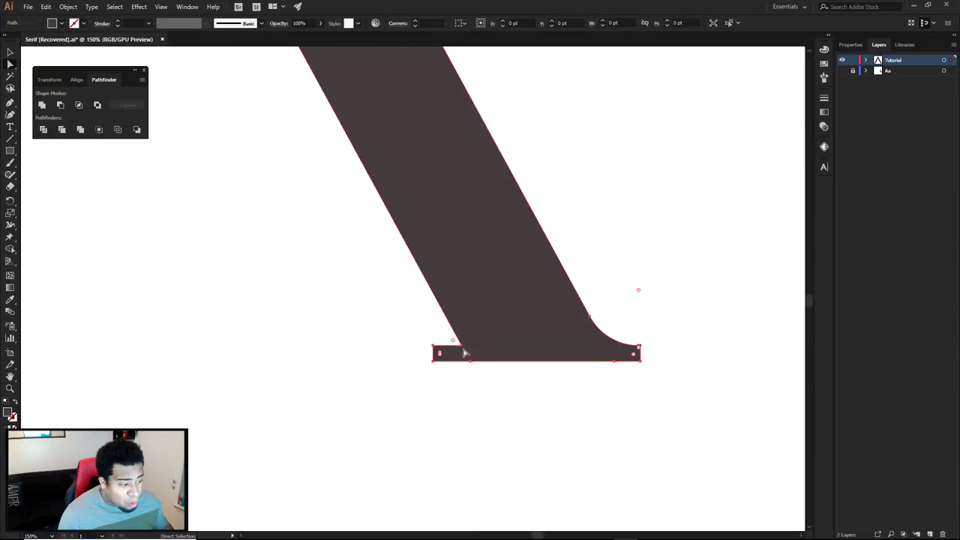
- Round the inner corner where the right leg meets its serif with a smaller radius, staying short of the serif's end
scroll(470, 354, "up", 3)
left_click(472, 347)
mouse_move(440, 332)
left_mouse_down()
mouse_move(427, 324)
mouse_move(438, 347)
left_mouse_up()
left_click(404, 323)
scroll(416, 324, "down", 3)
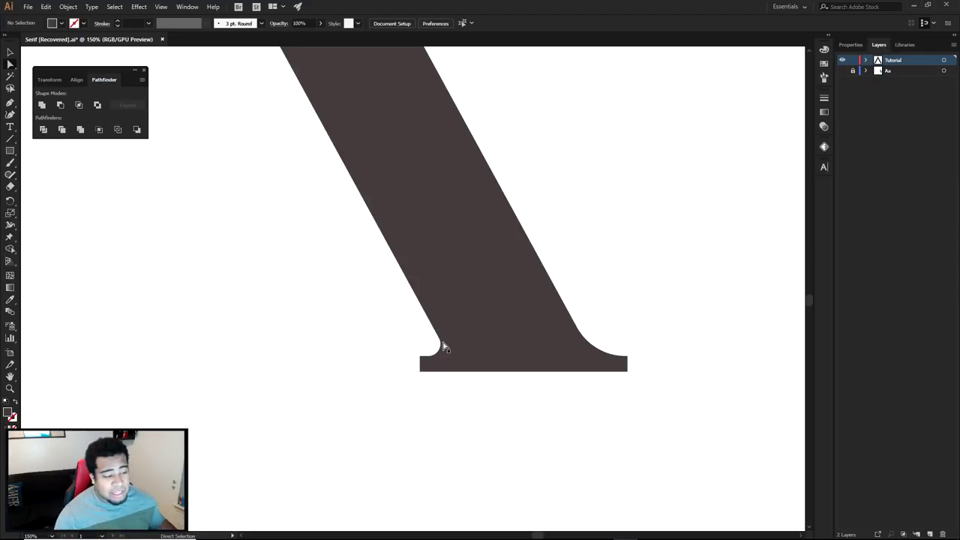
left_click(578, 329)
left_click(587, 321)
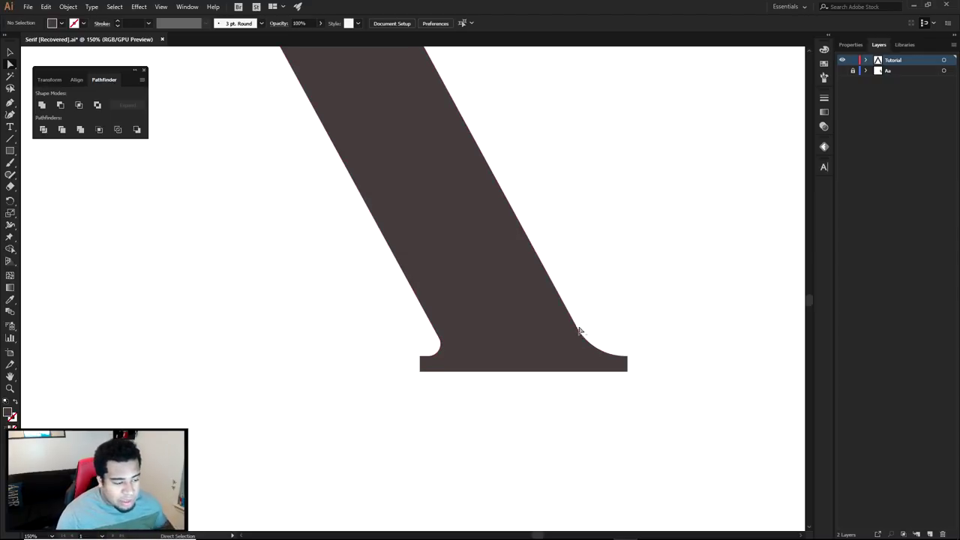
left_click(578, 328)
left_click(602, 325)
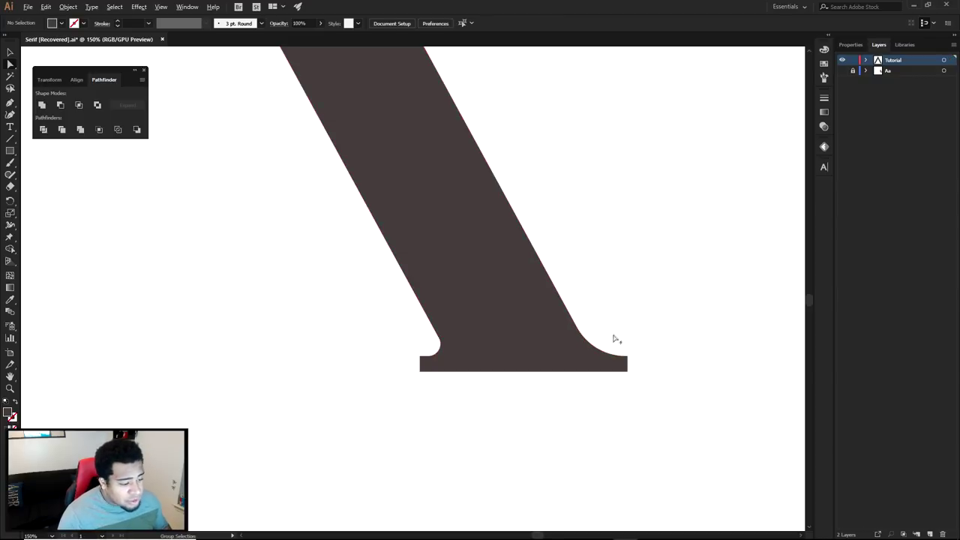
- Unite the left leg with its serif bar into a single shape
scroll(615, 337, "down", 3)
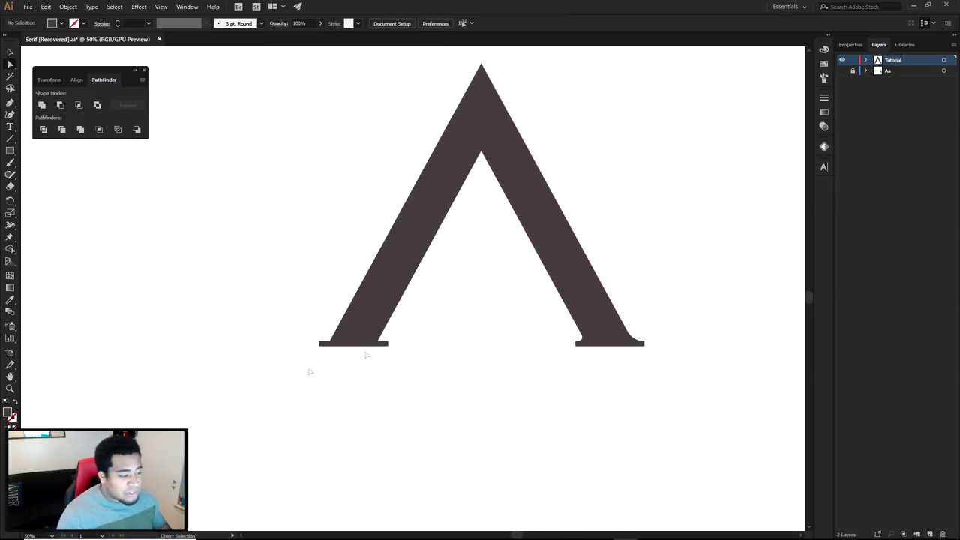
scroll(310, 370, "up", 3)
left_click(498, 263)
left_click(427, 292, "shift")
left_click(42, 105)
scroll(400, 257, "right", 2)
scroll(493, 311, "down", 2)
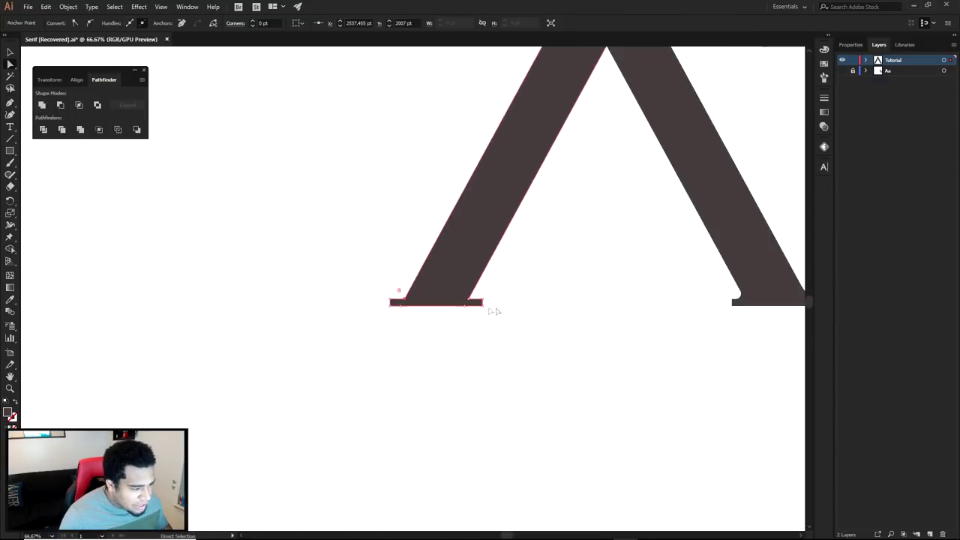
- Undo the left leg's union and the corner rounding on the right foot
scroll(621, 313, "right", 3)
left_click(670, 313)
key("a")
scroll(600, 320, "up", 2)
- Merge the left leg and its serif bar into one shape while the right foot's corners are still sharp
left_click(300, 315)
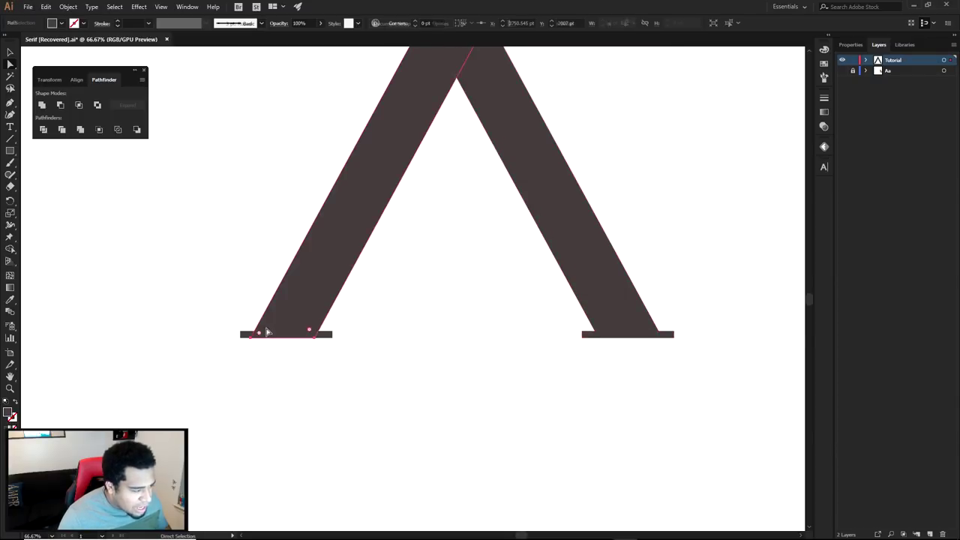
scroll(263, 331, "up", 3)
left_click(231, 339, "shift")
left_click(42, 105)
- Round the outer leg-to-serif corners of both feet together, extending each curve almost to the serif's outer end
left_click(237, 330)
key("ctrl+shift+a")
left_click(236, 330)
scroll(418, 336, "down", 2)
left_click_drag(633, 329, 254, 320)
left_click(554, 325, "shift")
left_click(553, 328)
scroll(553, 329, "down", 1)
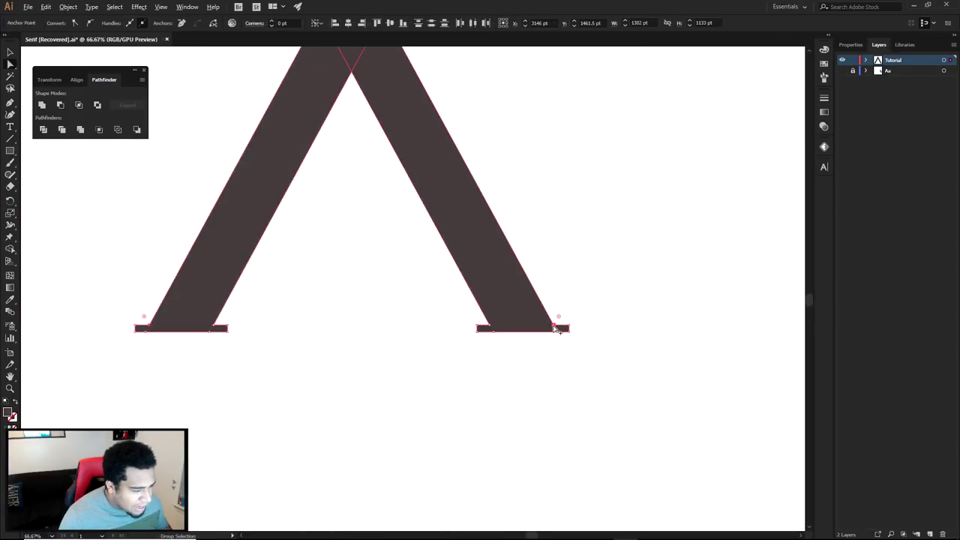
mouse_move(156, 318)
left_mouse_down()
mouse_move(147, 298)
mouse_move(152, 313)
left_mouse_up()
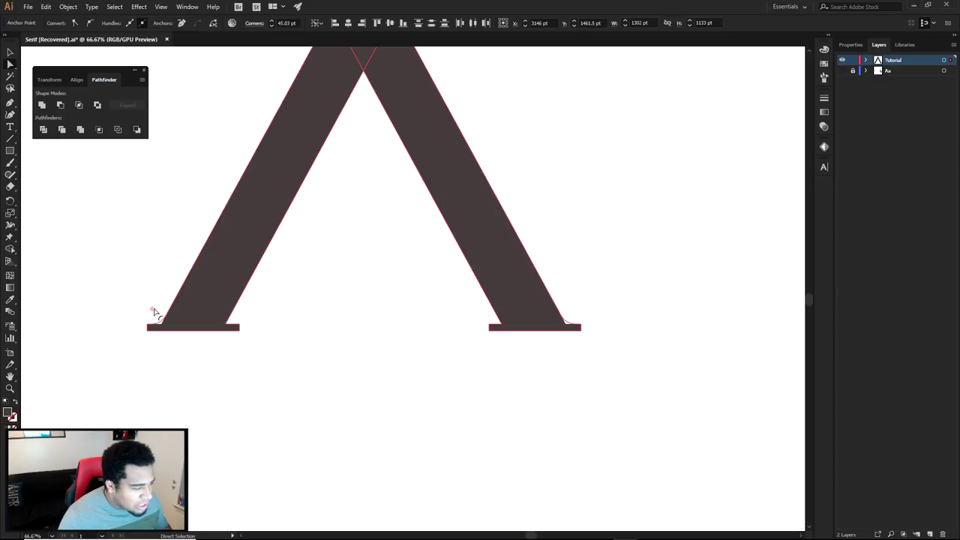
scroll(150, 315, "up", 5)
scroll(252, 307, "down", 2)
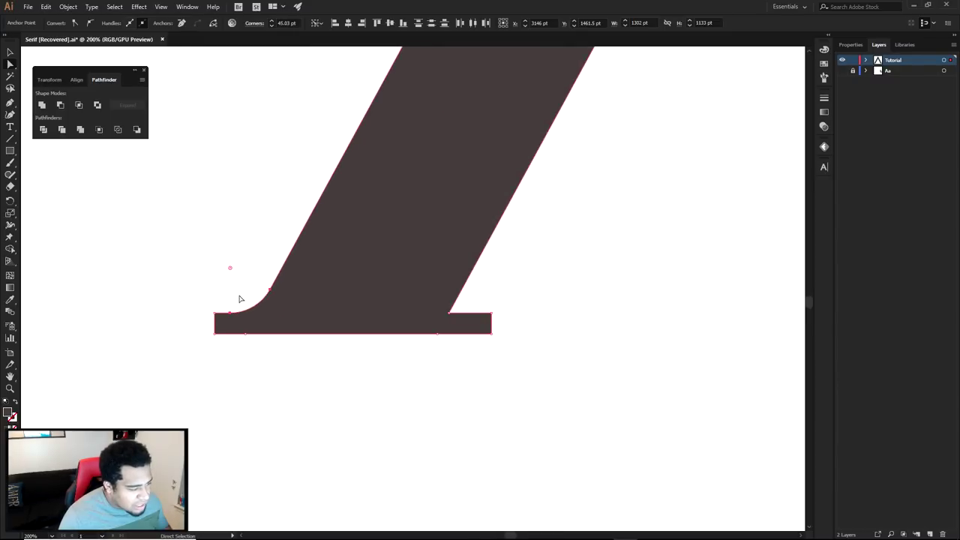
left_click(237, 281)
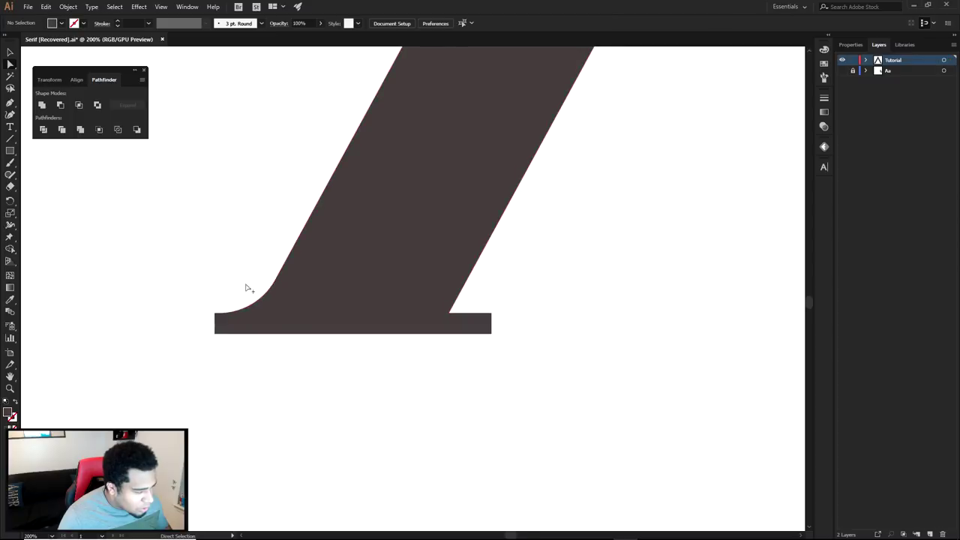
- Round the inner leg-to-serif corners of both feet together with a smaller radius than the outer curves
scroll(358, 322, "down", 3)
left_click_drag(540, 300, 575, 297)
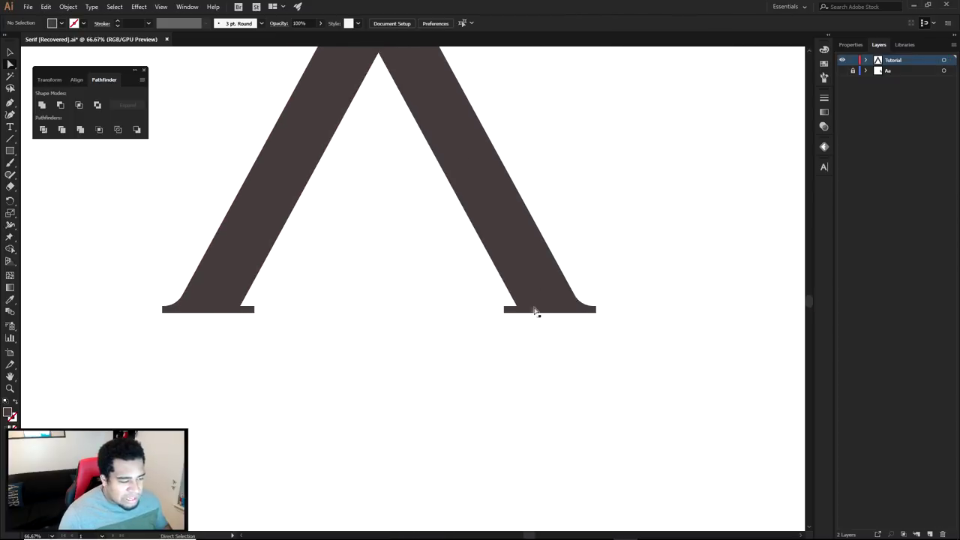
left_click(241, 308)
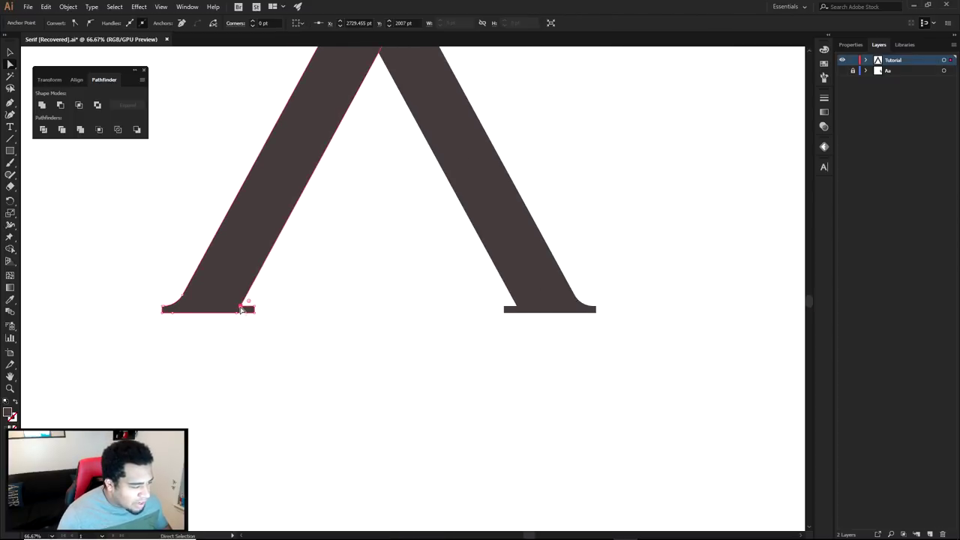
left_click(517, 308, "shift")
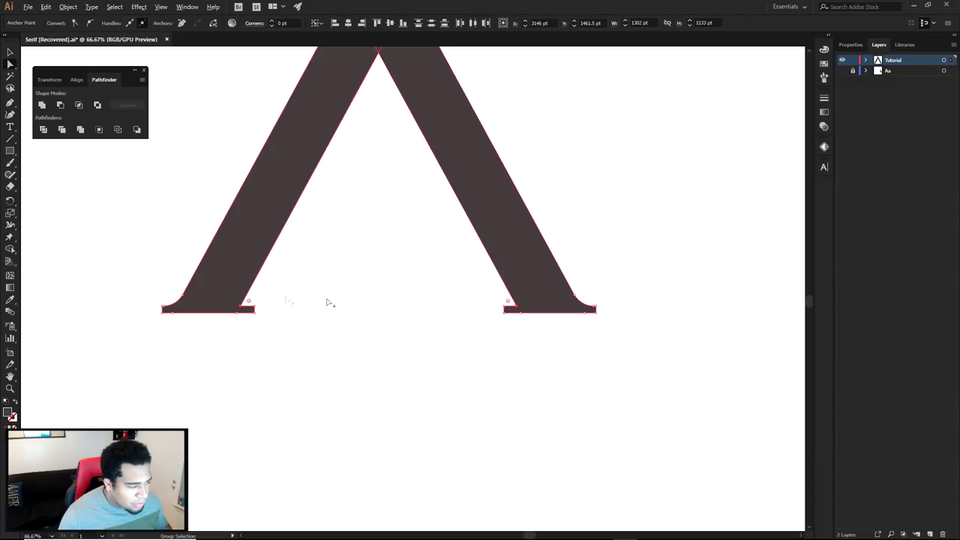
scroll(248, 305, "up", 2)
left_click_drag(246, 311, 270, 299)
scroll(315, 298, "down", 2)
left_click_drag(520, 293, 470, 299)
left_click(488, 306)
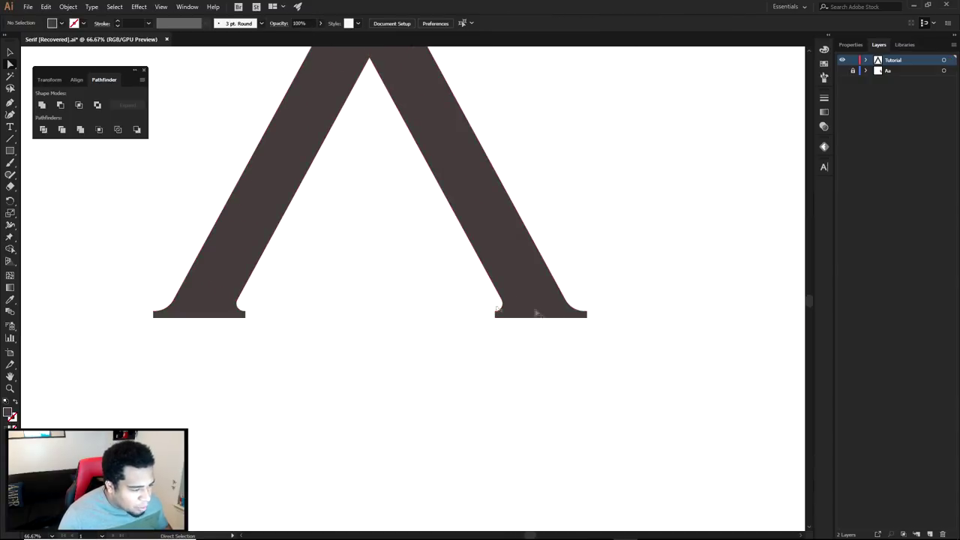
- Examine the curved serif joins on the left foot and check the balance of the whole letter
scroll(563, 315, "up", 2)
scroll(574, 337, "down", 2)
scroll(358, 318, "up", 3)
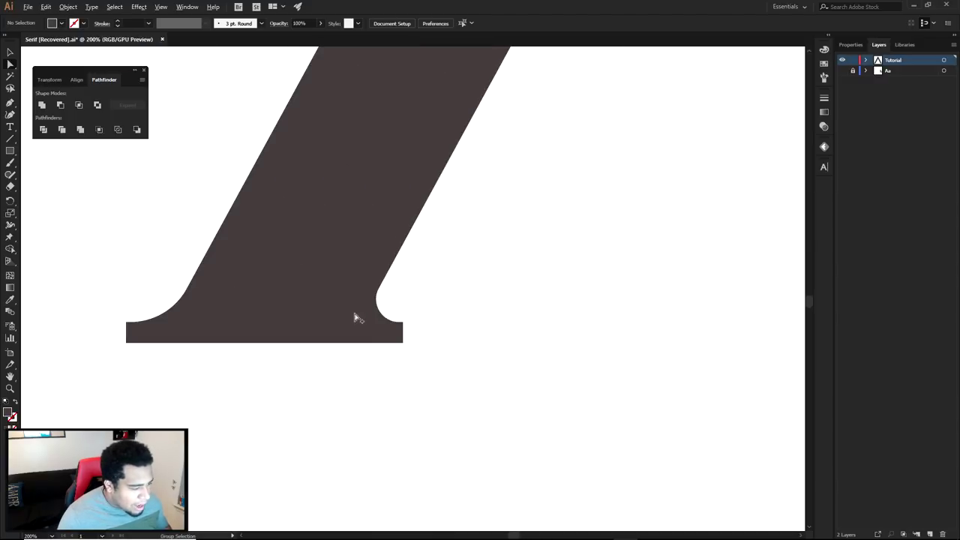
left_click(368, 318)
left_click_drag(368, 317, 397, 306)
left_click(430, 306)
scroll(438, 349, "down", 4)
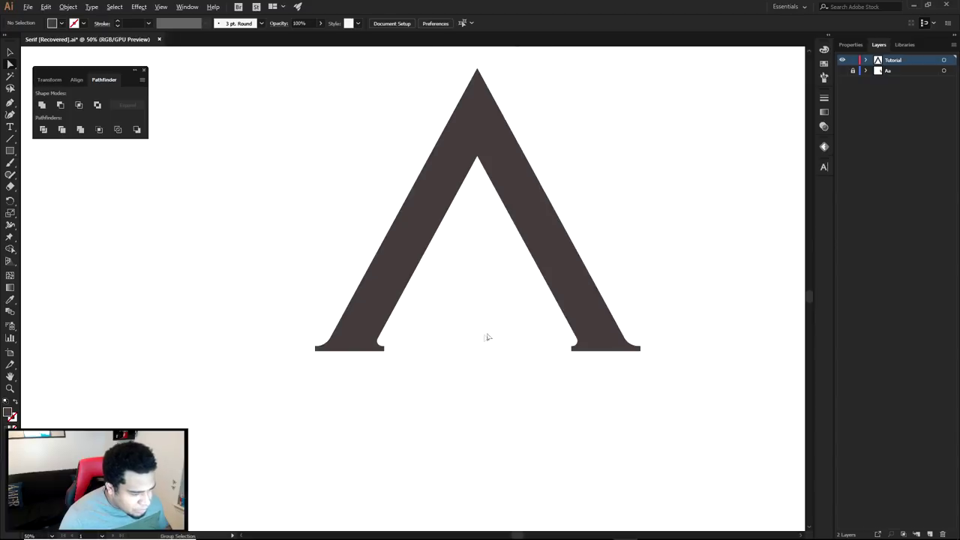
left_click_drag(486, 337, 470, 371)
left_click_drag(577, 249, 584, 256)
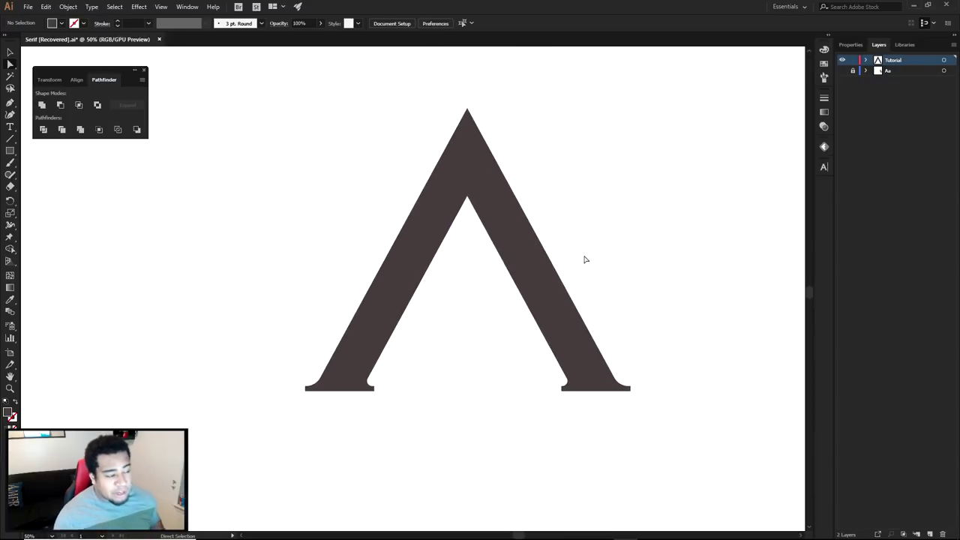
- Draw a thin horizontal rectangle as a crossbar between the two legs, overlapping both of them
key("m")
left_click_drag(385, 285, 536, 290)
key("a")
left_click(565, 263)
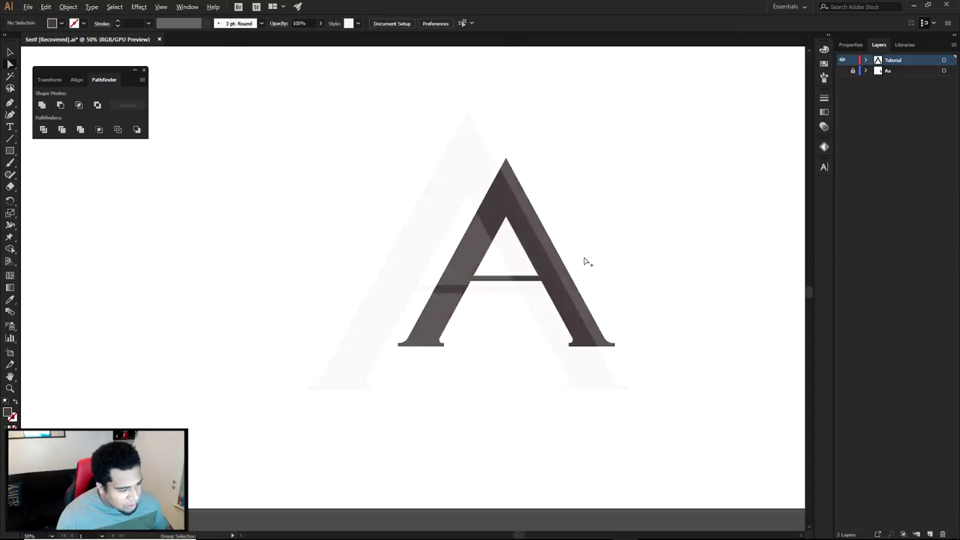
- Review the whole letter and compare it with the finished example by switching between the Tutorial and Aa layers
scroll(584, 261, "down", 3)
left_click_drag(619, 260, 574, 275)
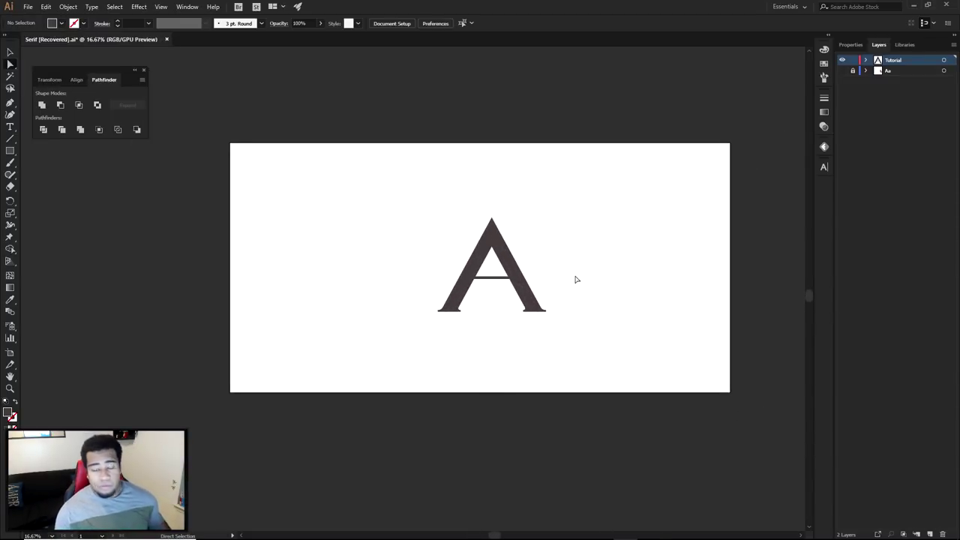
scroll(494, 282, "up", 3)
scroll(495, 282, "down", 1)
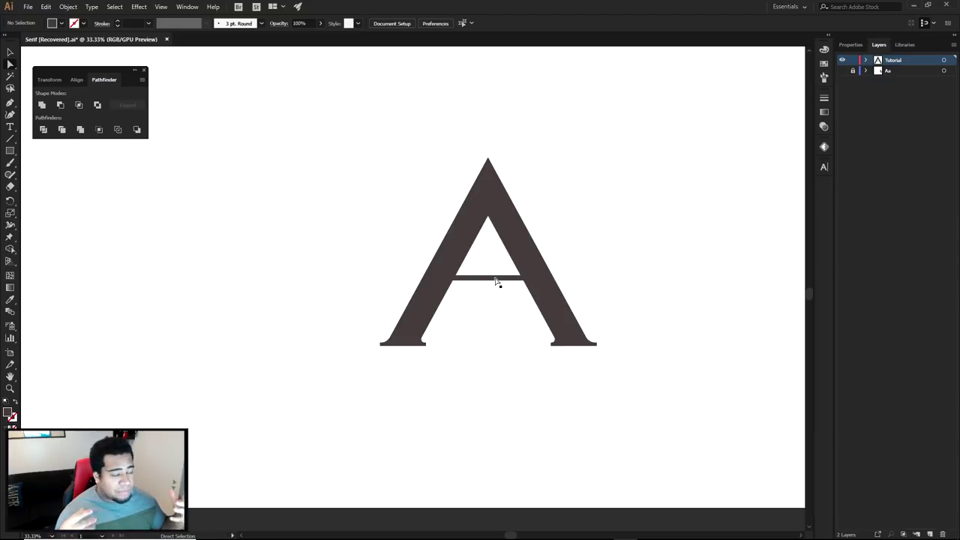
left_click(841, 60)
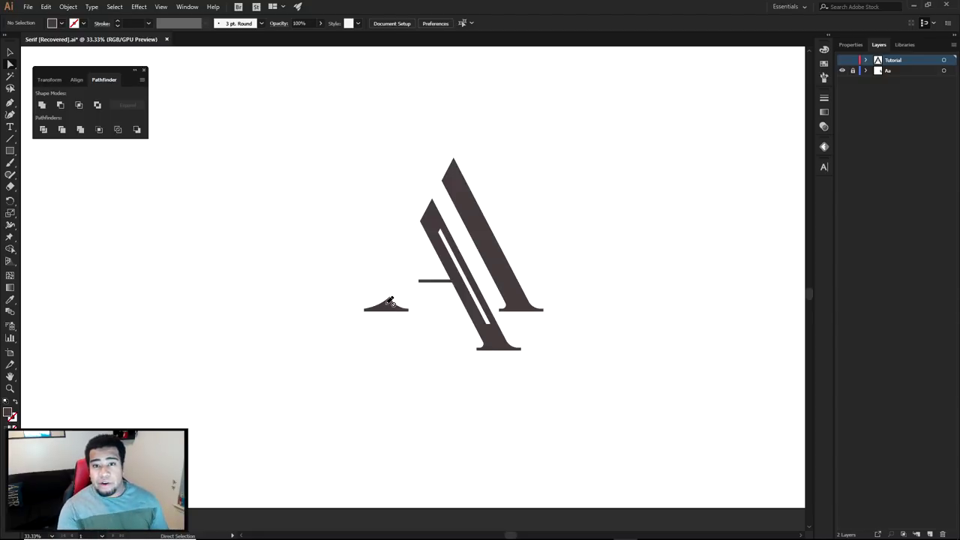
left_click(842, 71)
left_click(842, 60)
scroll(446, 266, "up", 2)
- Delete the thin crossbar between the legs
left_click(496, 288)
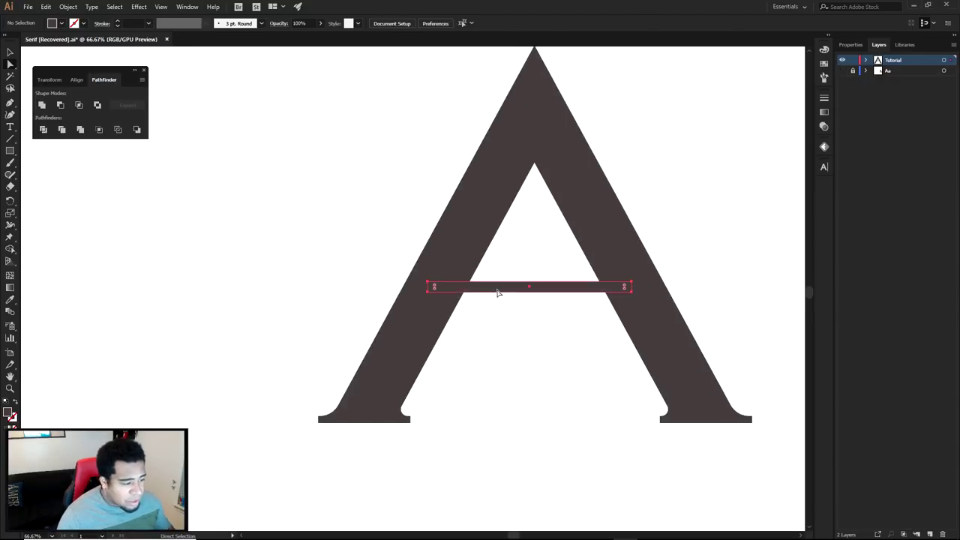
key("Delete")
- Draw a straight diagonal path with the Pen tool across the lower part of the left leg, extending past both edges
left_click(465, 274)
left_click(512, 281)
left_click(487, 185)
left_click(565, 154, "shift")
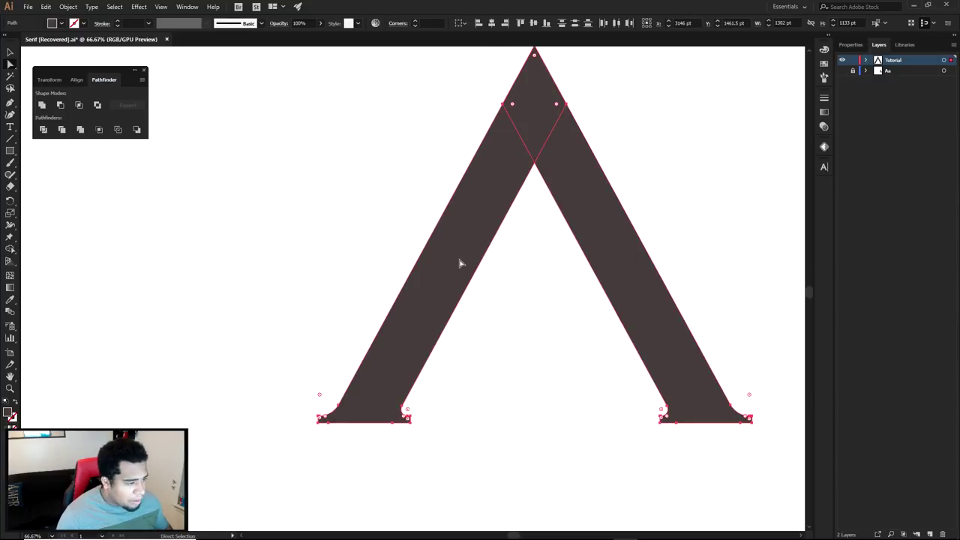
key("p")
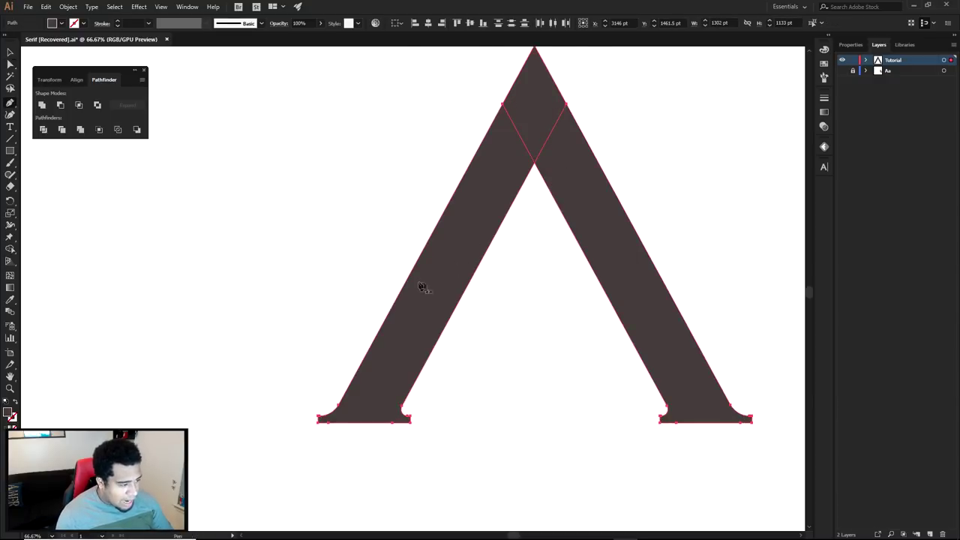
left_click(383, 261)
key("ctrl+z")
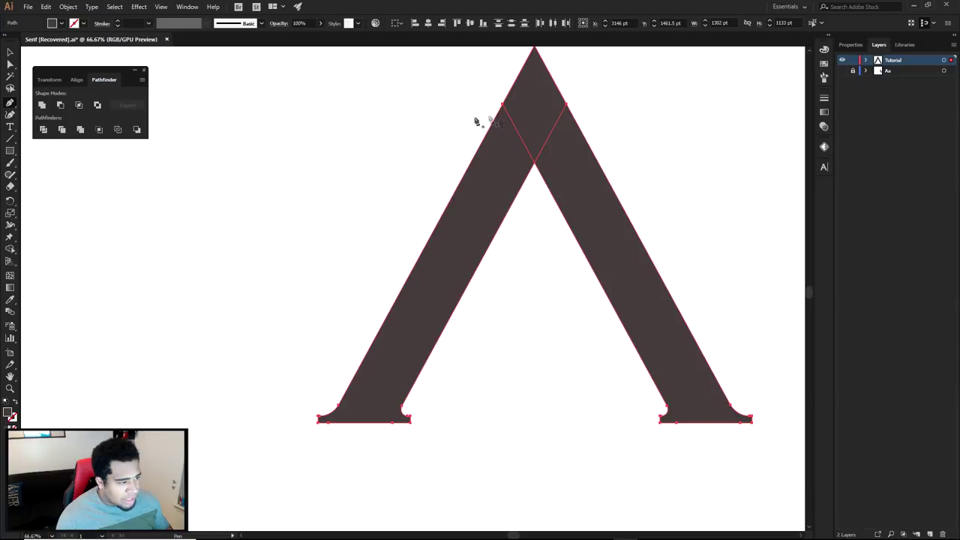
left_click(369, 226)
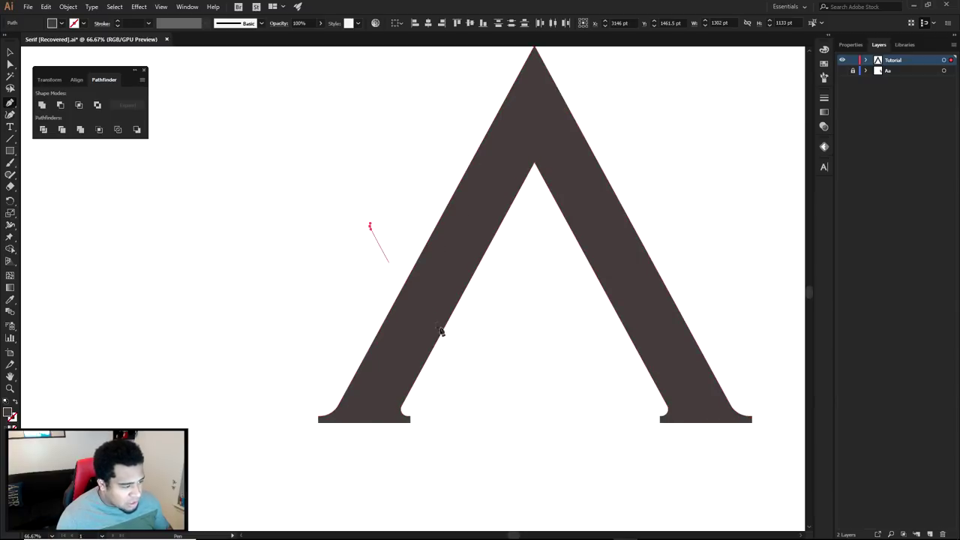
left_click(487, 405)
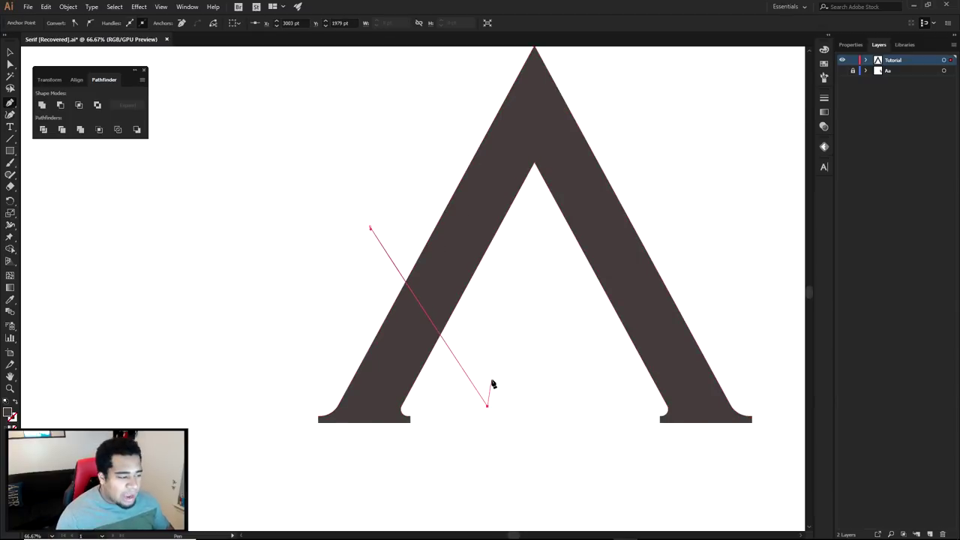
- Select the letter with the diagonal path and remove the left leg's section above the path with Shape Builder
left_click(513, 357, "ctrl")
left_click_drag(391, 190, 686, 338)
scroll(503, 108, "up", 2)
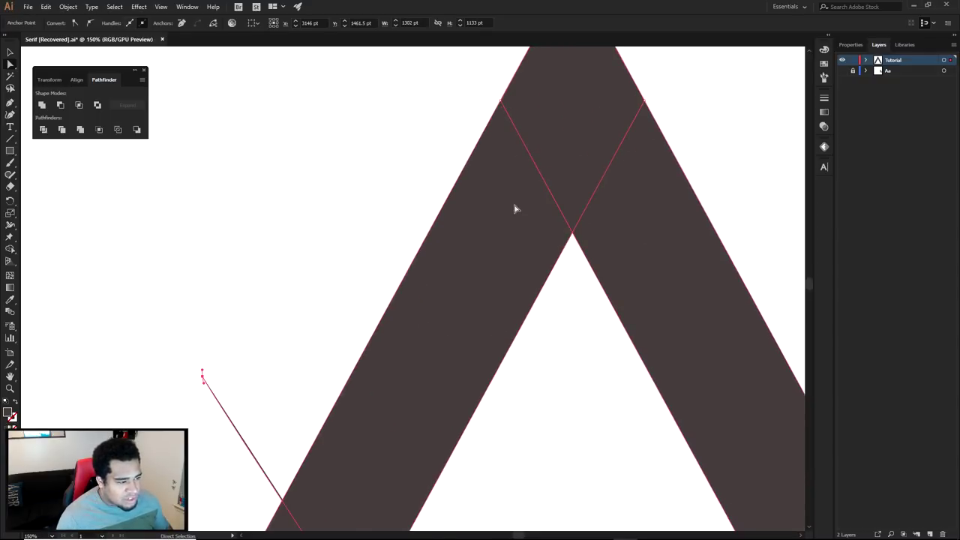
scroll(514, 210, "down", 2)
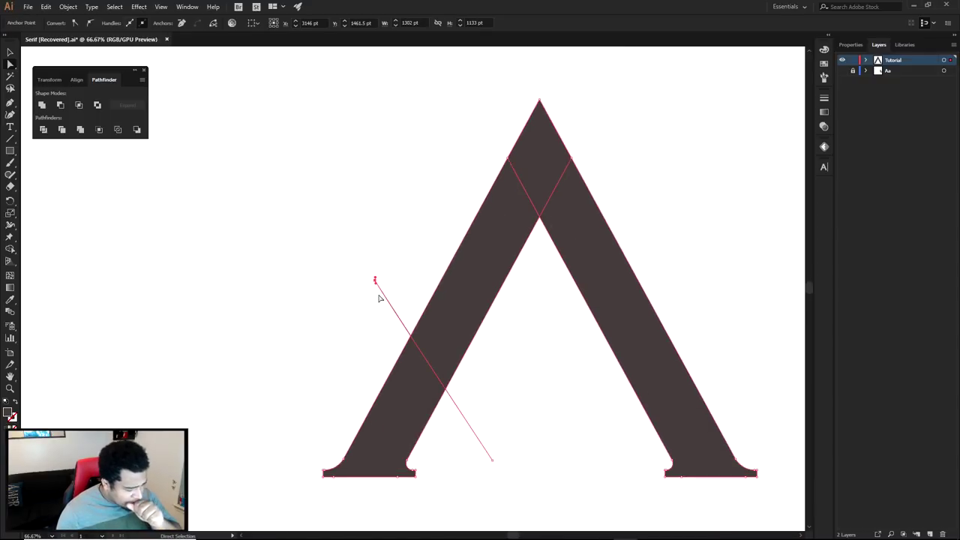
key("shift+m")
left_click(480, 273, "alt")
- Delete the leftover pieces of the diagonal path around the cut left leg
key("a")
left_click(497, 288)
left_click_drag(419, 277, 377, 317)
key("Delete")
key("Delete")
left_click_drag(500, 330, 464, 289)
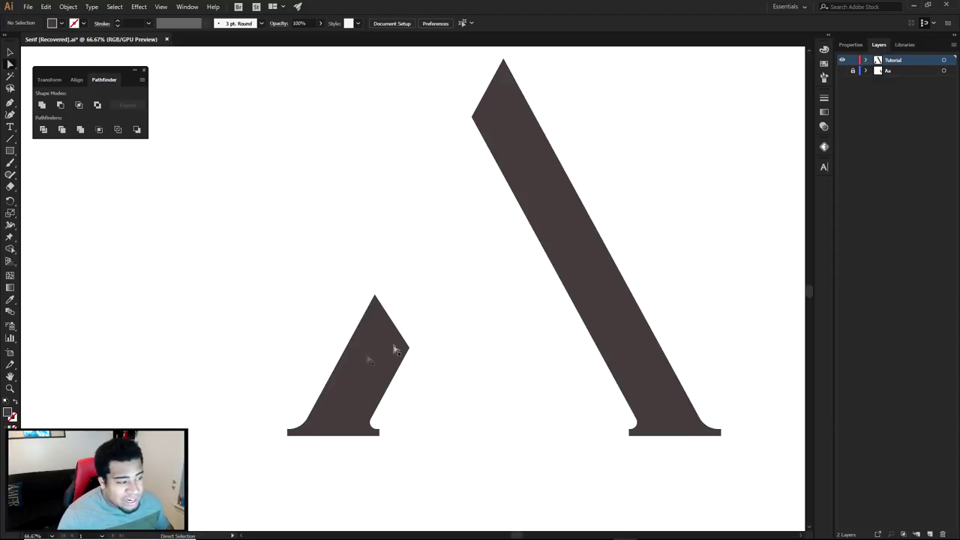
- Compare the shortened left leg with the finished example by switching between the Tutorial and Aa layers
left_click_drag(466, 341, 506, 303)
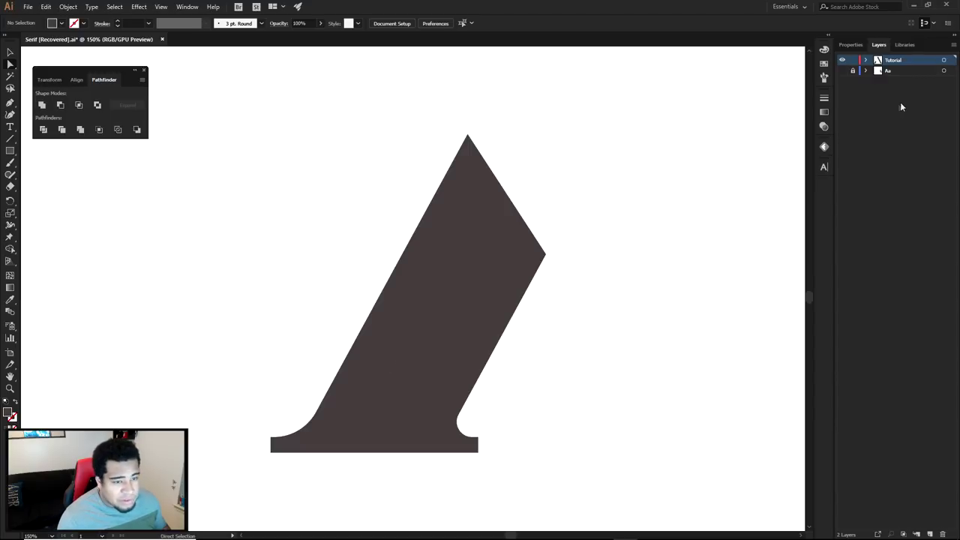
left_click(841, 70)
left_click(841, 59)
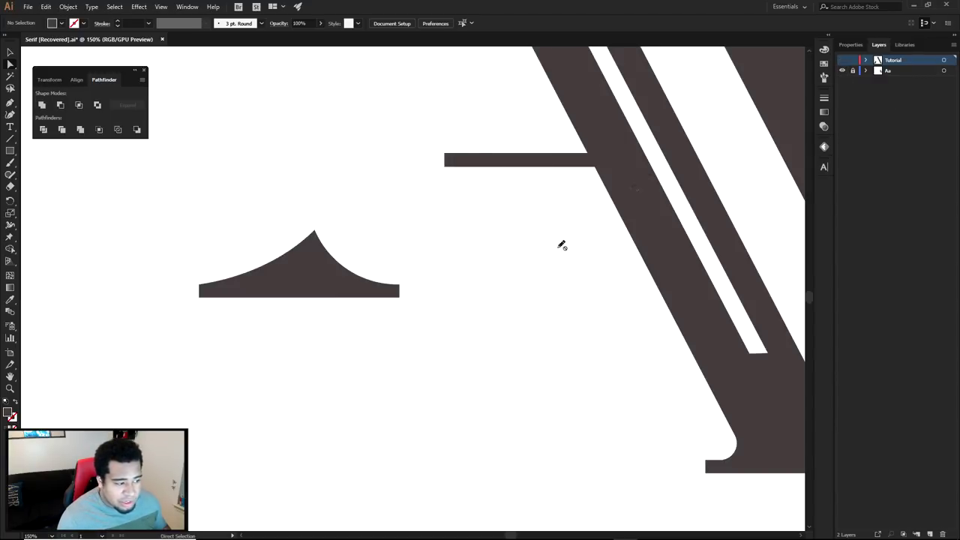
left_click(841, 59)
left_click(841, 70)
scroll(725, 163, "down", 2)
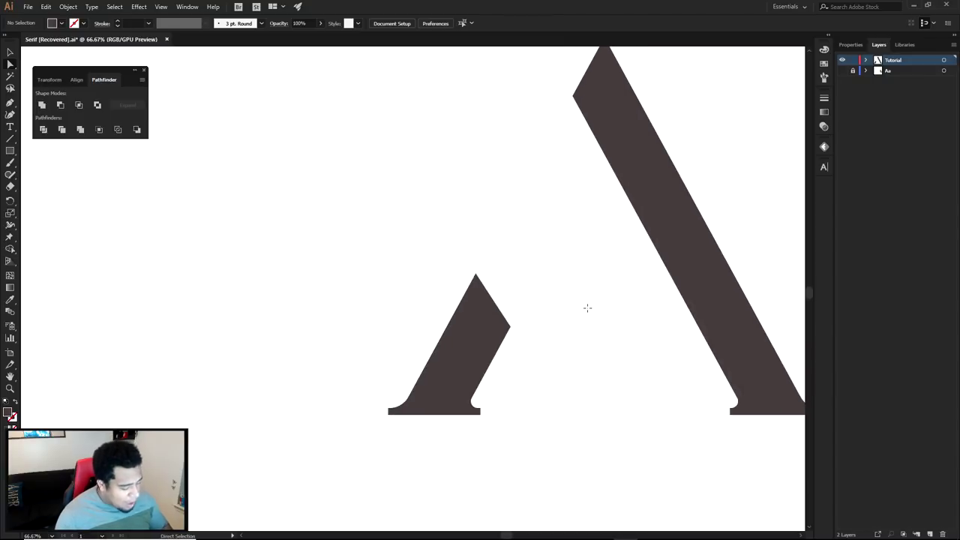
- Draw an ellipse about 247 pt wide and 147 pt high over the outer side of the left foot
scroll(392, 379, "up", 5)
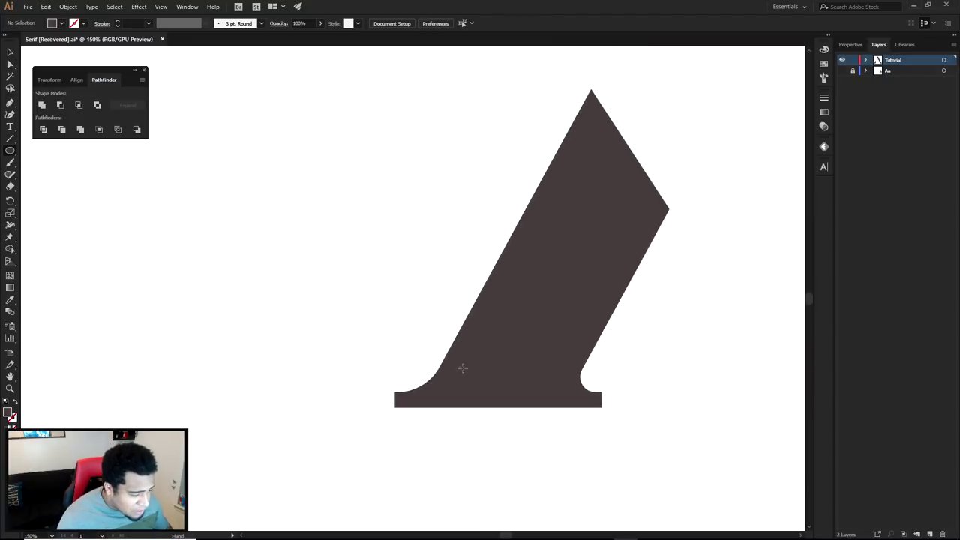
left_click_drag(234, 192, 548, 302)
key("ctrl+z")
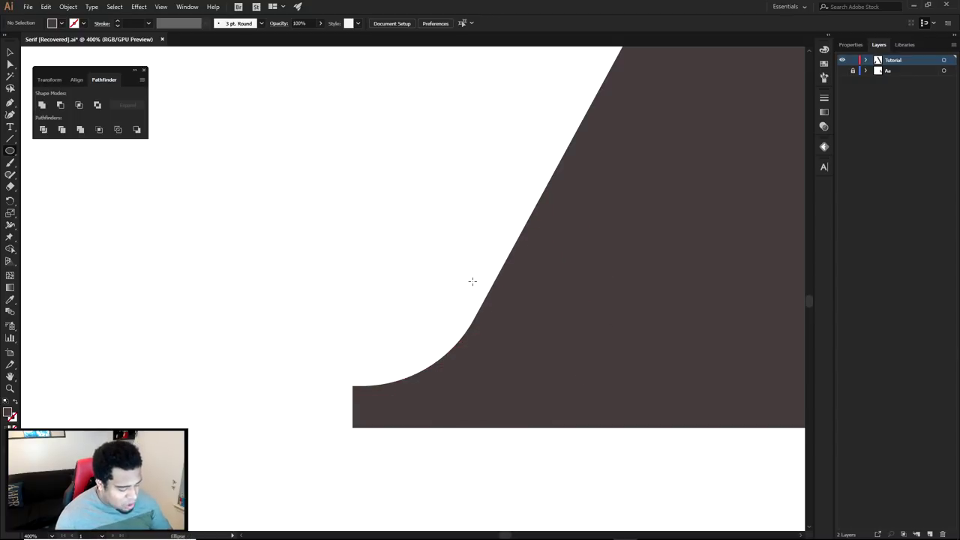
left_click(15, 153)
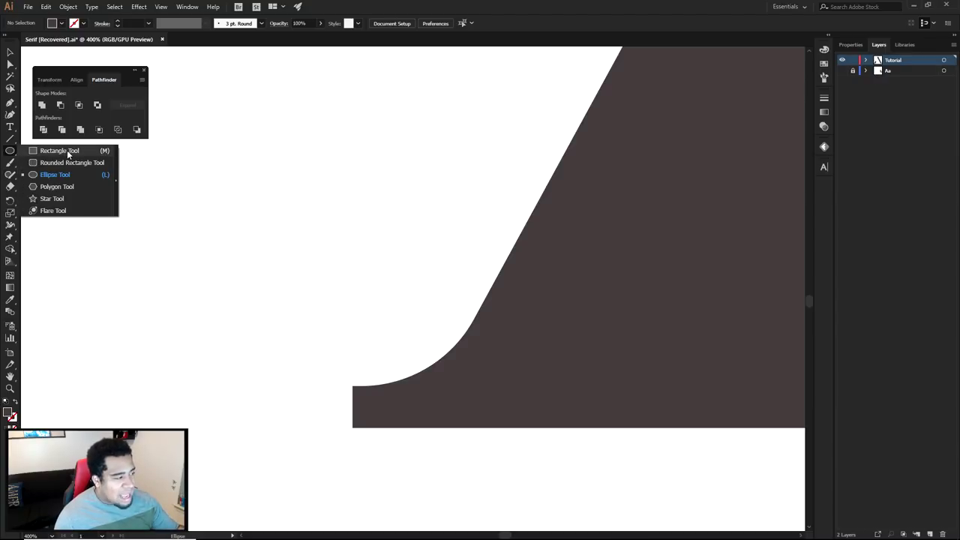
left_click_drag(57, 176, 55, 174)
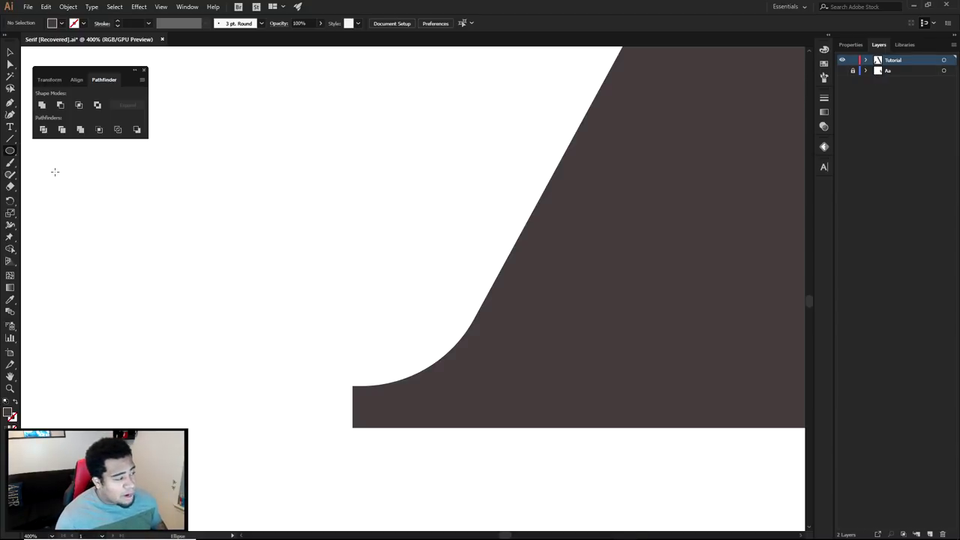
left_click_drag(255, 194, 747, 488)
key("a")
left_click(464, 187)
left_click_drag(512, 304, 448, 135)
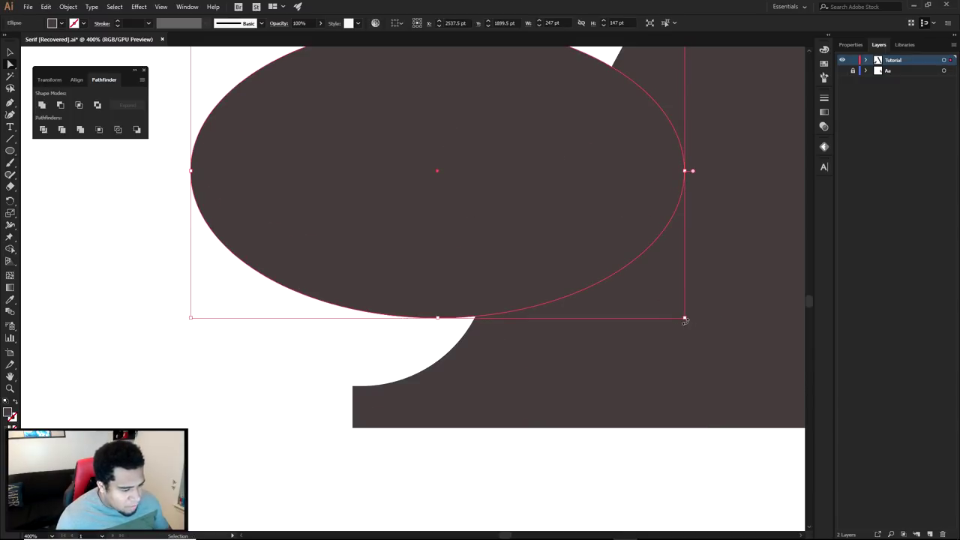
- Rotate the ellipse so its inner end tilts upward and move its lower edge close to the serif's top edge
left_click_drag(687, 321, 741, 246)
left_click_drag(394, 299, 406, 343)
scroll(352, 371, "up", 4)
left_click_drag(433, 410, 391, 344)
scroll(375, 362, "up", 3)
left_click_drag(446, 318, 429, 347)
- Turn off Snap to Pixel and Snap to Point and move the ellipse to meet the serif's outer upper corner
left_click(160, 6)
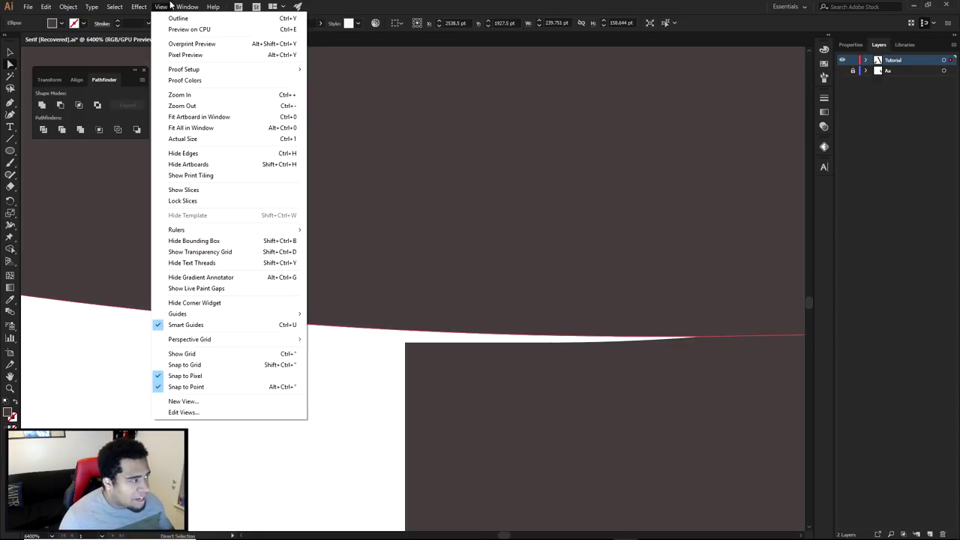
left_click(185, 376)
left_click(186, 6)
mouse_move(161, 7)
left_click(197, 386)
scroll(393, 371, "up", 3)
left_click_drag(471, 198, 429, 230)
scroll(413, 255, "down", 15)
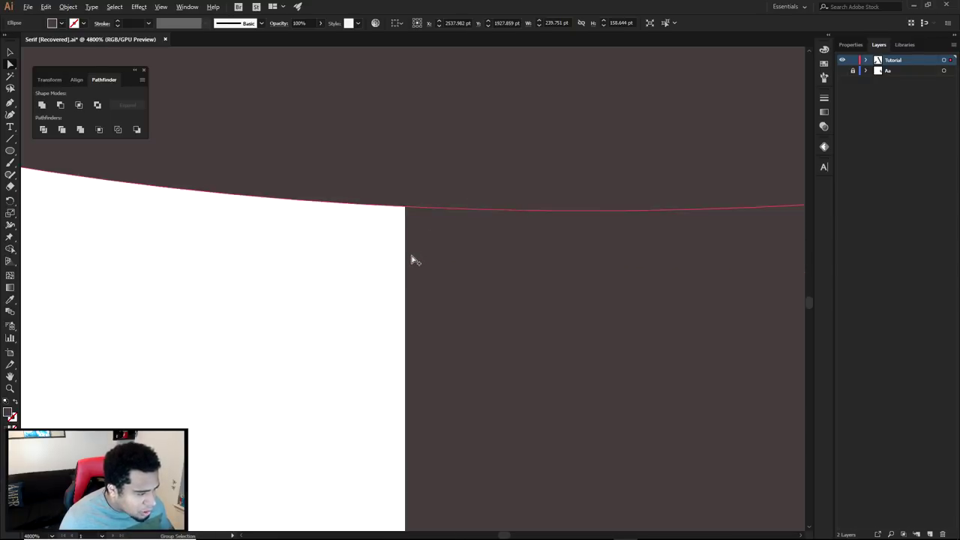
- Enlarge the tilted ellipse until its overall extent is about 299 by 216 pt
key("v")
left_click_drag(549, 60, 591, 85)
left_click(673, 232)
left_click(454, 280)
- Realign the enlarged ellipse so its lower curve touches the outer upper corner of the left serif
scroll(417, 318, "up", 8)
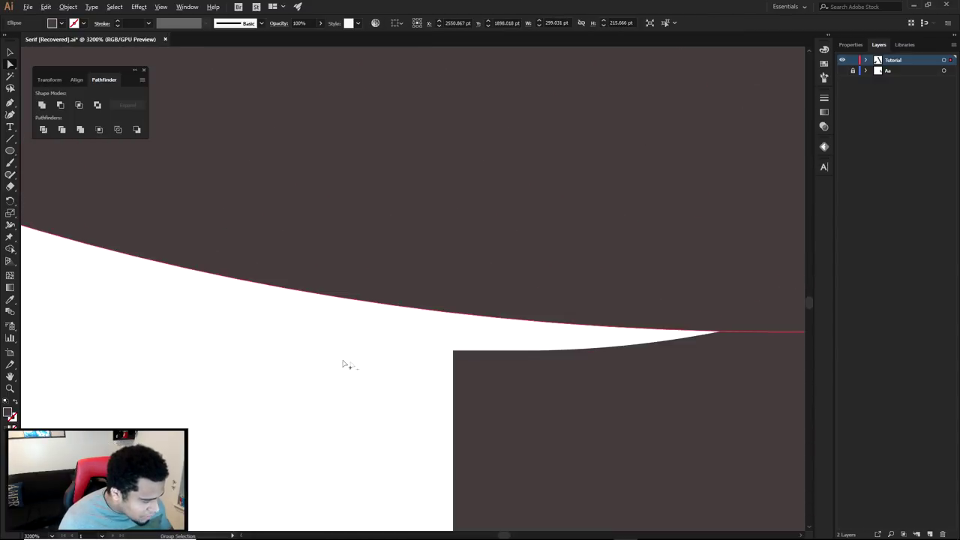
left_click_drag(468, 305, 462, 325)
scroll(485, 319, "down", 6)
scroll(491, 317, "up", 8)
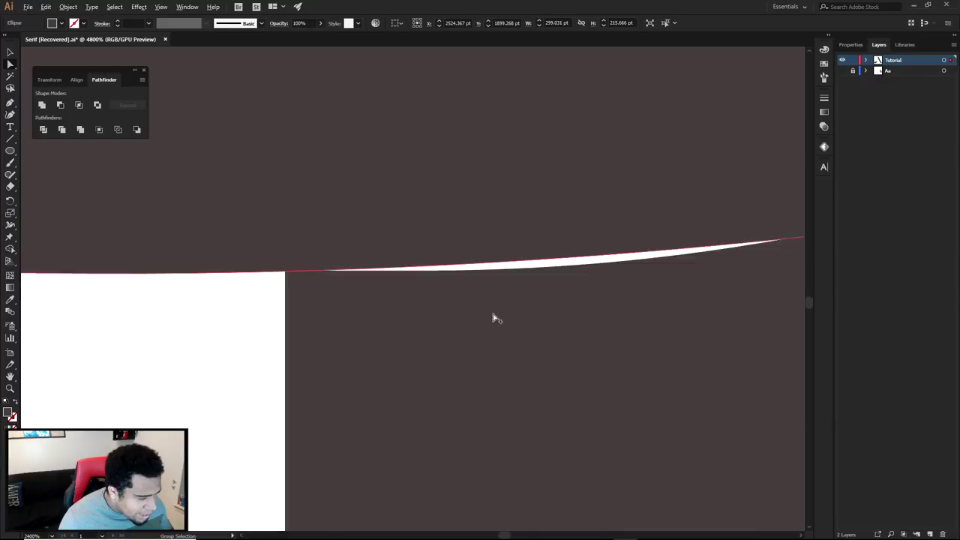
scroll(496, 318, "up", 2)
scroll(238, 278, "up", 4)
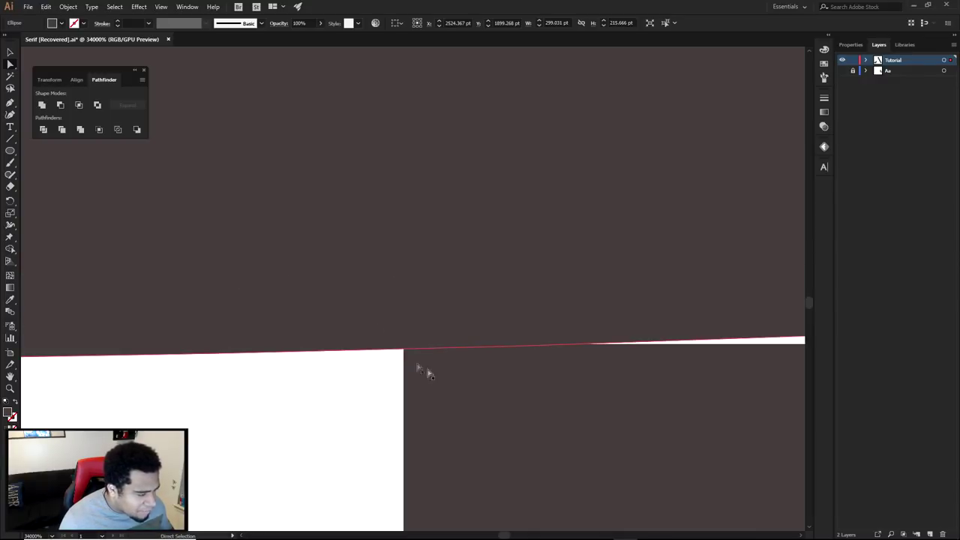
scroll(547, 349, "down", 10)
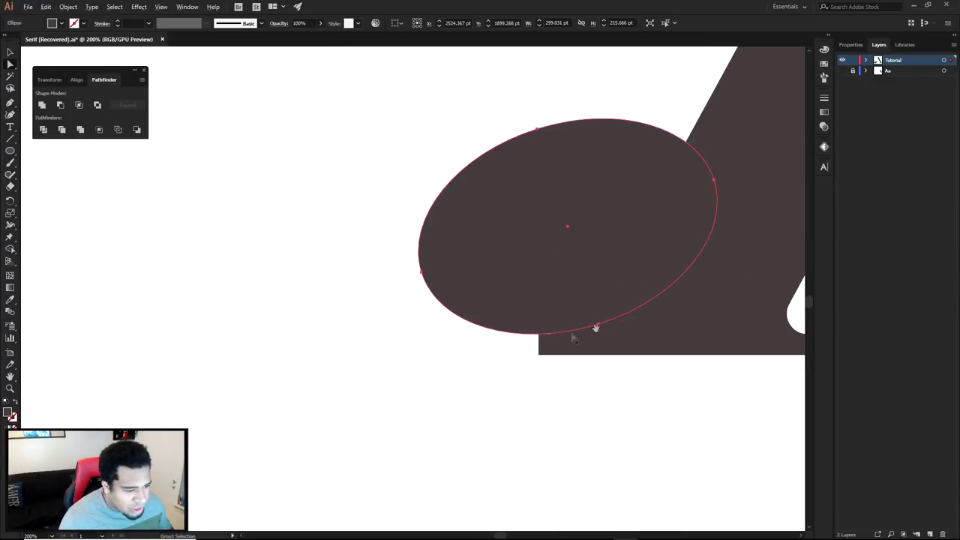
- Copy the ellipse horizontally to the inner side of the left foot
left_click_drag(593, 327, 333, 349)
left_click(555, 278)
left_click(341, 229)
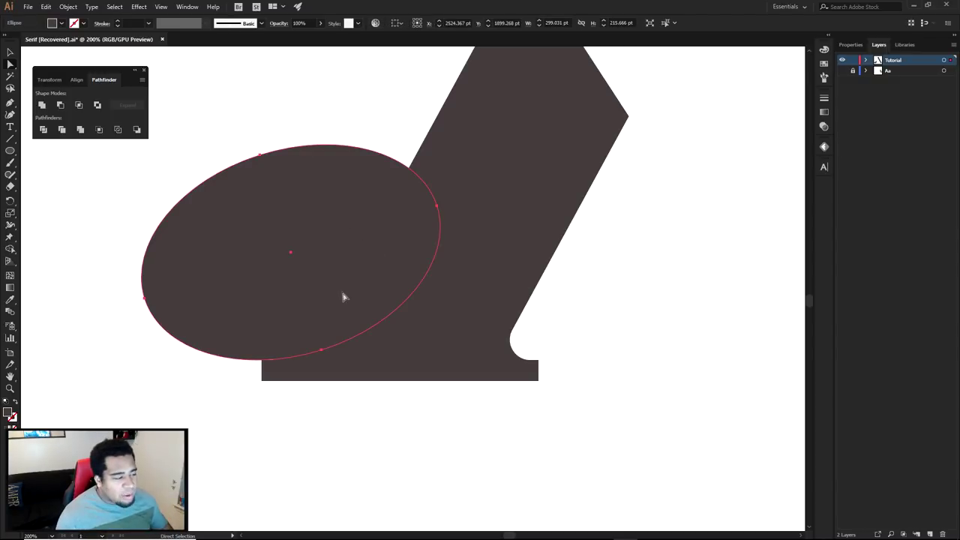
left_click_drag(277, 273, 628, 273)
- Reflect the copied ellipse about the vertical axis and shrink it to about 261 by 188 pt
right_click(616, 265)
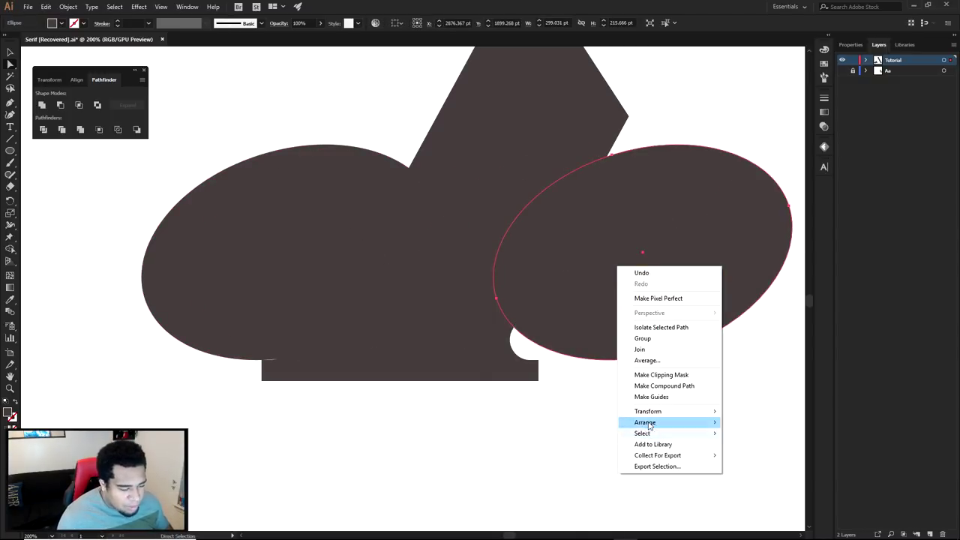
mouse_move(649, 414)
left_click(504, 447)
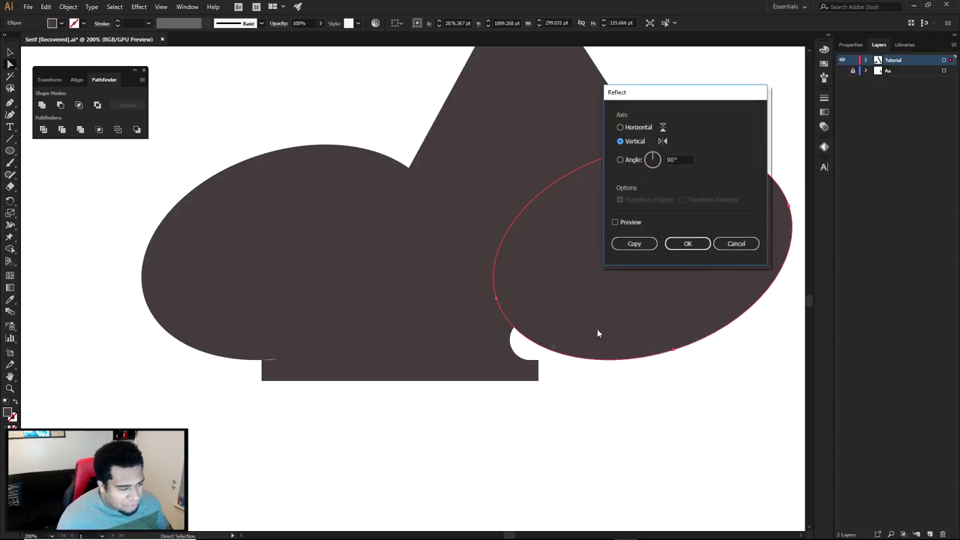
left_click(686, 244)
left_click_drag(528, 109, 562, 133)
- Recolour both ellipses with a lighter mauve fill to set them apart from the dark letter
left_click(335, 193, "shift")
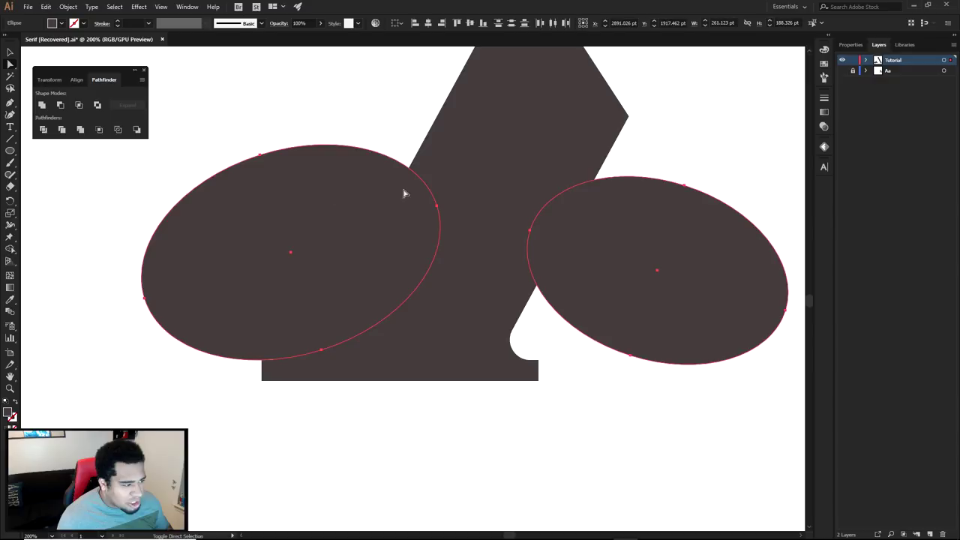
left_click(823, 98)
left_click(823, 112)
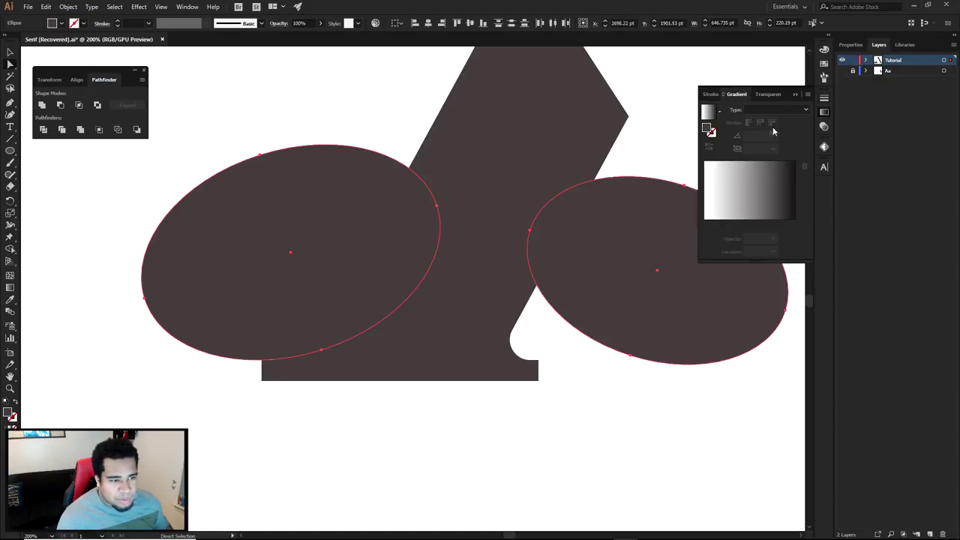
double_click(6, 412)
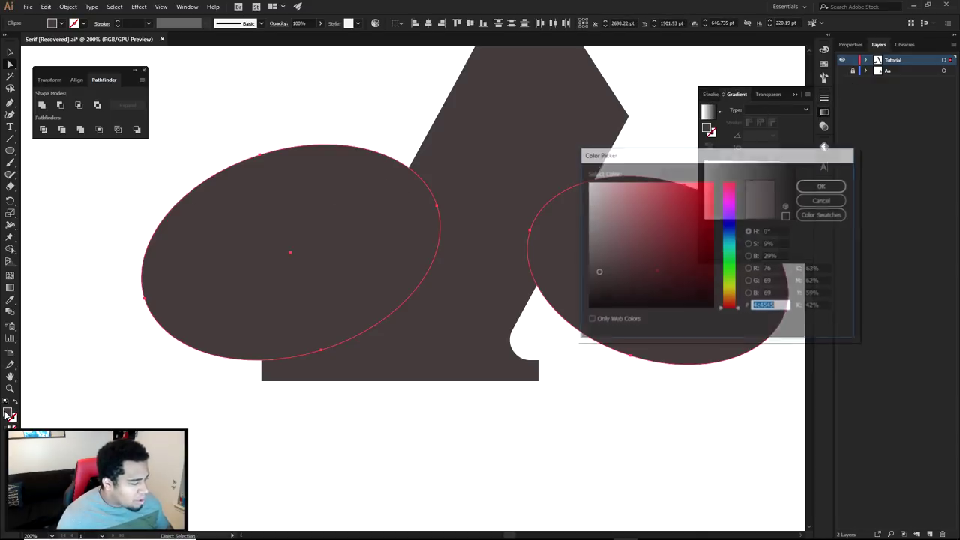
left_click(618, 235)
left_click(822, 186)
left_click(672, 154)
- Try to fit the reflected ellipse against the foot's inner join, and delete it
scroll(501, 351, "up", 1)
left_click_drag(634, 267, 457, 268)
mouse_move(579, 319)
left_mouse_down()
mouse_move(591, 317)
mouse_move(591, 337)
mouse_move(581, 337)
left_mouse_up()
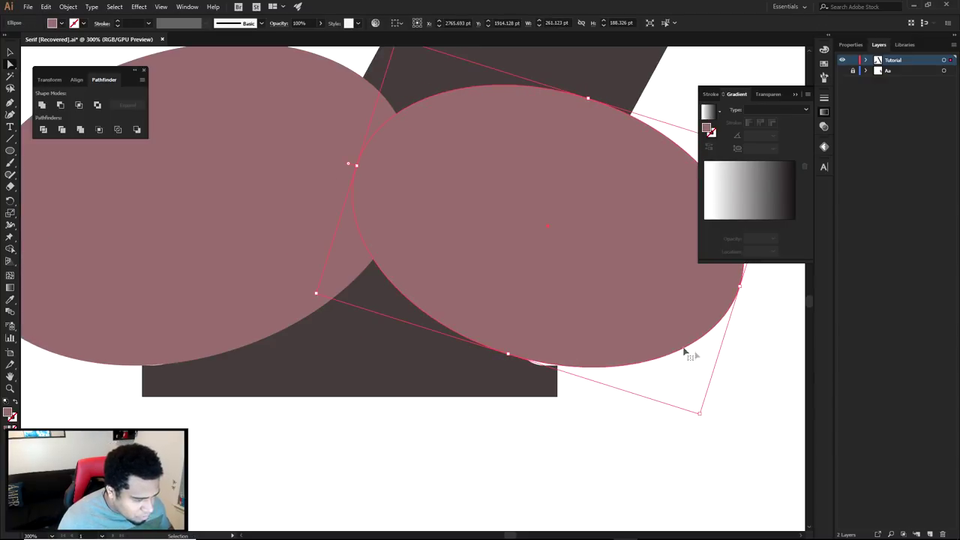
key("Delete")
- Draw a circle about 161 pt across and place it on the inner end of the serif's top edge
left_click_drag(527, 265, 644, 381)
key("a")
left_click(644, 380)
left_click_drag(537, 327, 531, 301)
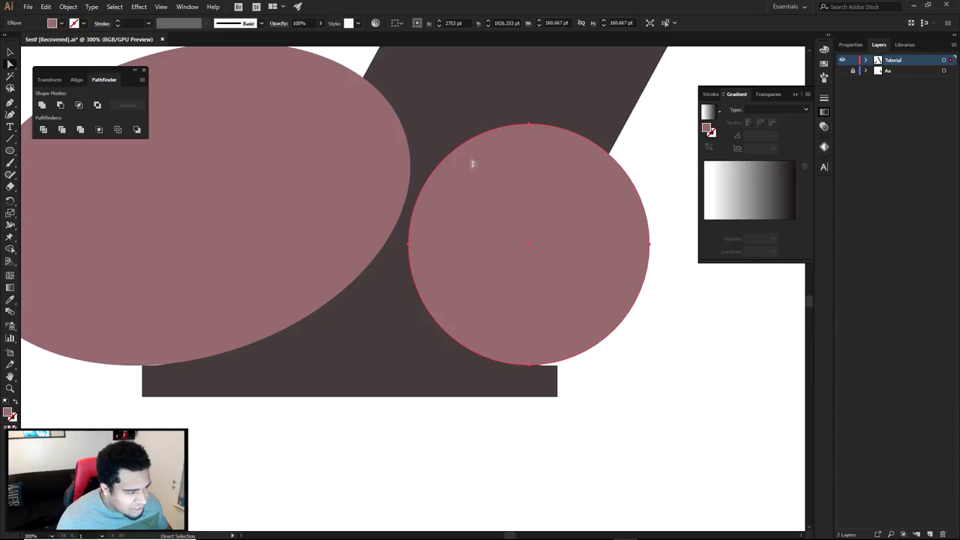
- Enlarge the circle on the foot's inner side to about 187 by 181 pt
scroll(501, 310, "up", 1)
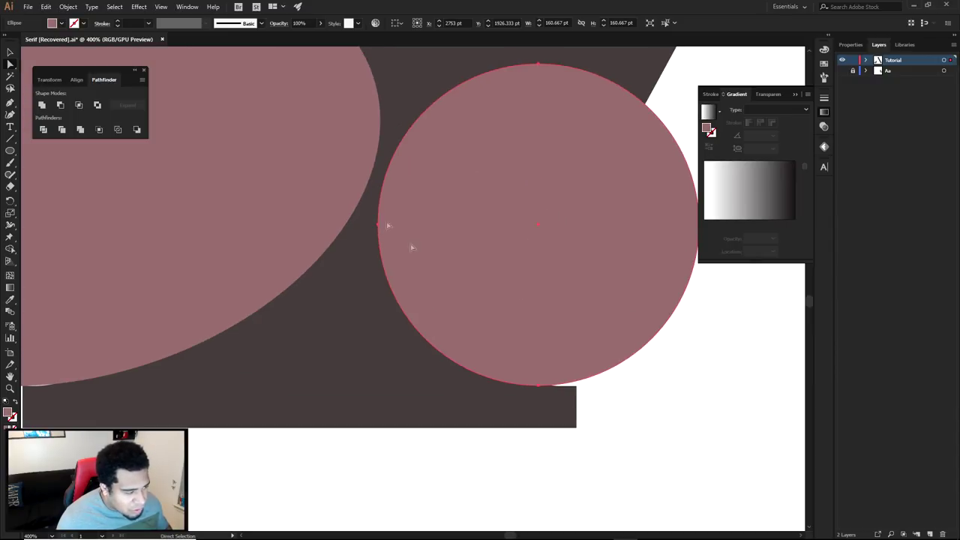
scroll(369, 217, "down", 1)
left_click(503, 214)
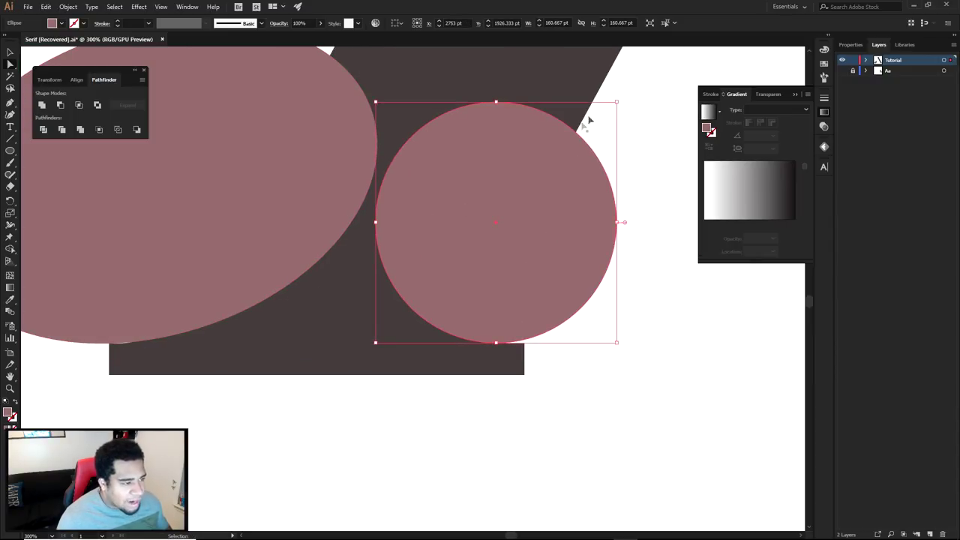
left_click_drag(618, 101, 659, 73)
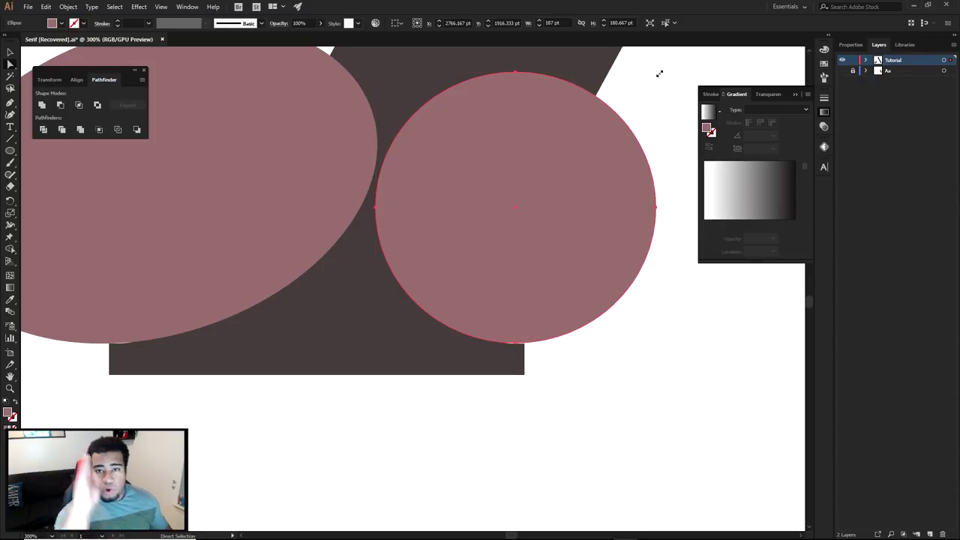
- Move the circle on the foot's inner side so its lowest point lines up with the serif's inner end
scroll(549, 351, "up", 2)
left_click(548, 353)
left_click_drag(543, 354, 604, 380)
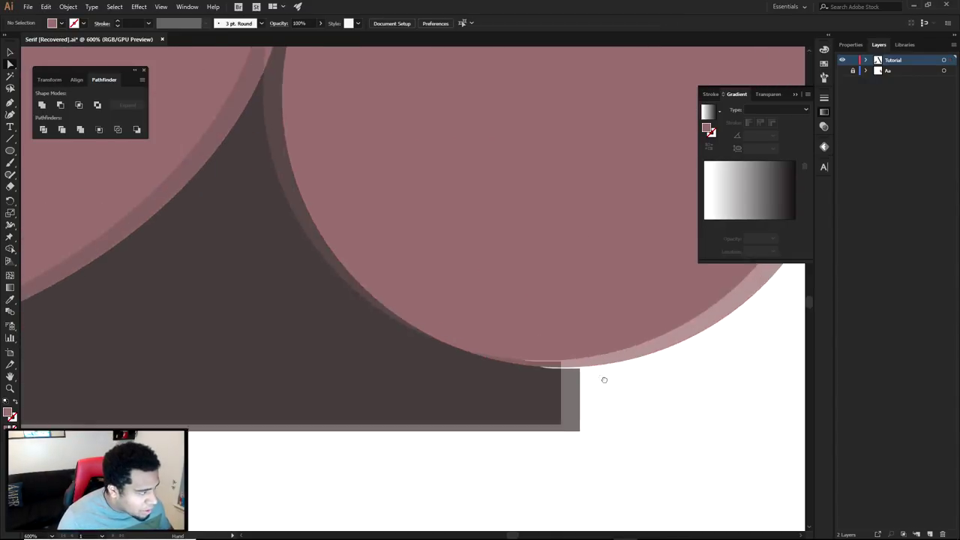
left_click(590, 346)
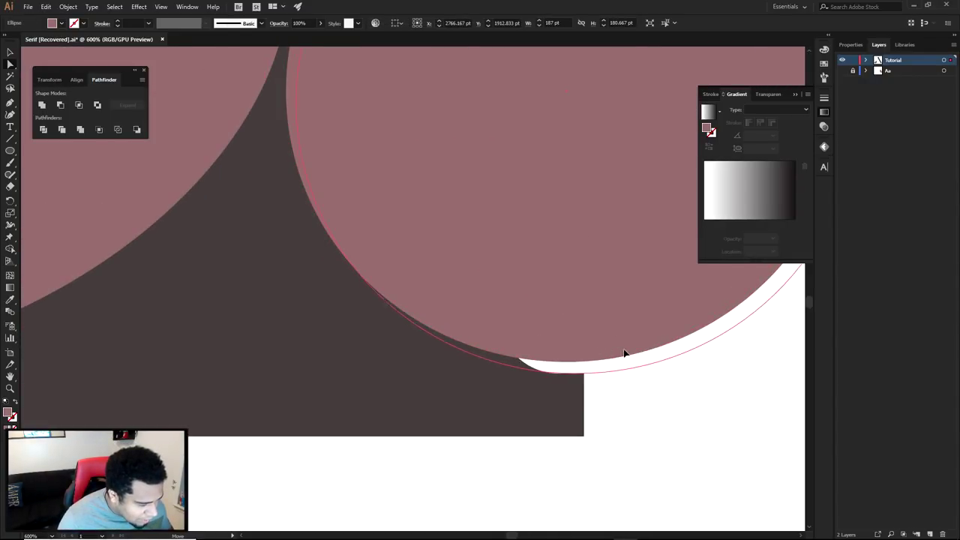
left_click_drag(623, 353, 621, 351)
scroll(616, 341, "down", 3)
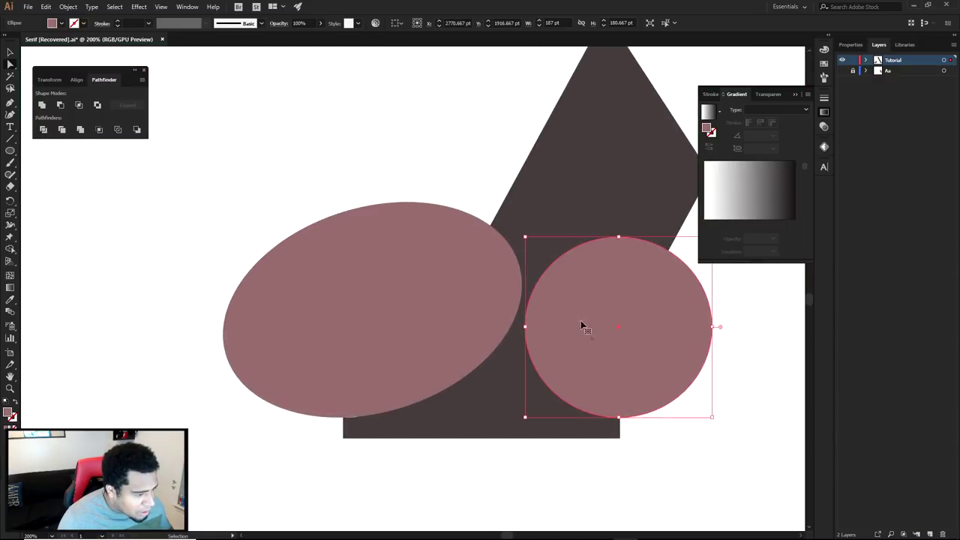
- Enlarge the inner circle to about 196 by 189 pt and align its lowest point with the serif's inner corner at X 2772 pt
left_click_drag(524, 238, 508, 229)
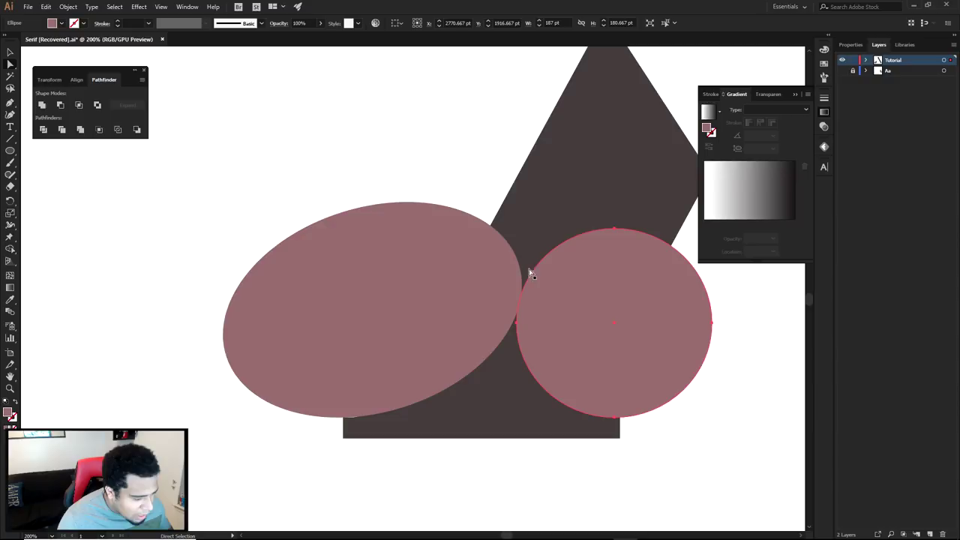
left_click(637, 433)
scroll(624, 470, "up", 9)
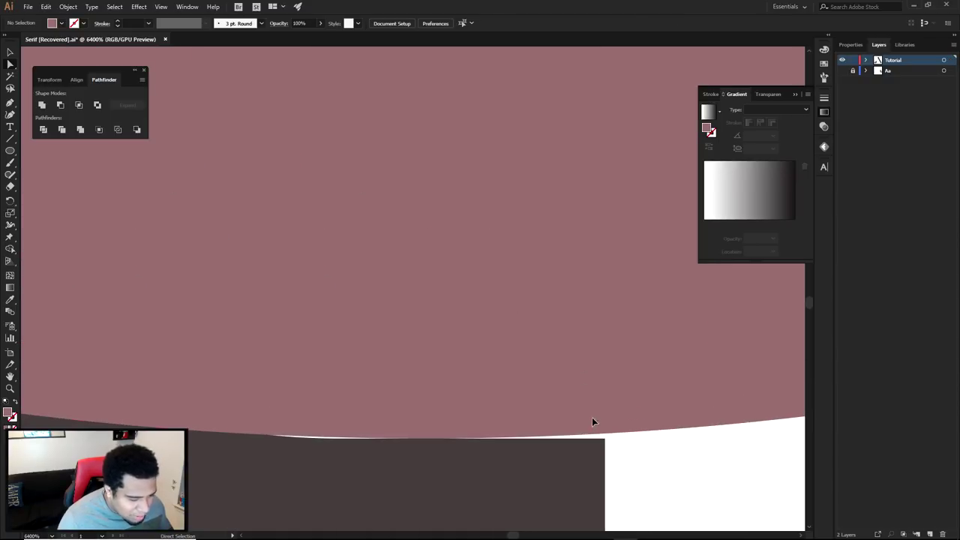
left_click(452, 440)
left_click_drag(422, 443, 606, 443)
scroll(604, 443, "up", 3)
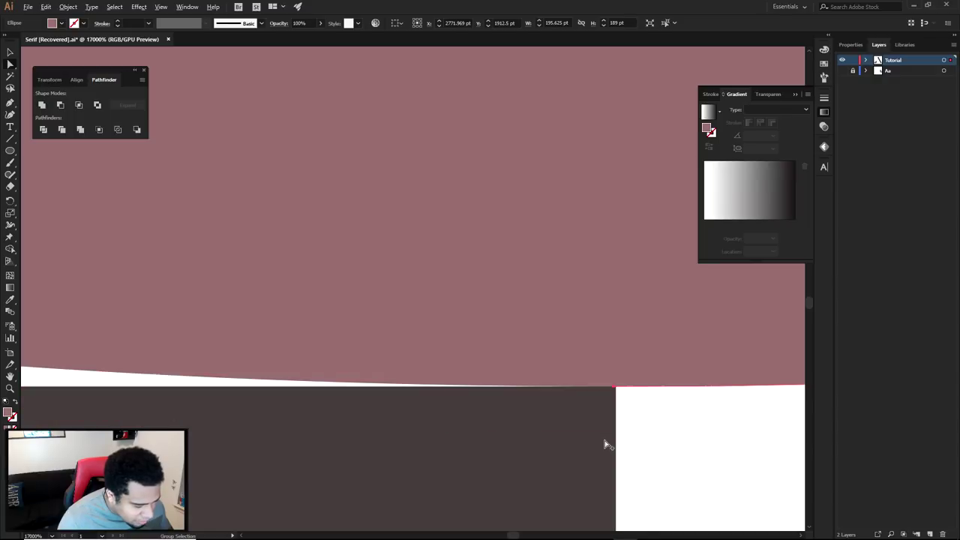
left_click_drag(681, 357, 481, 447)
mouse_move(572, 311)
left_mouse_down()
mouse_move(581, 300)
mouse_move(581, 308)
left_mouse_up()
scroll(603, 339, "down", 10)
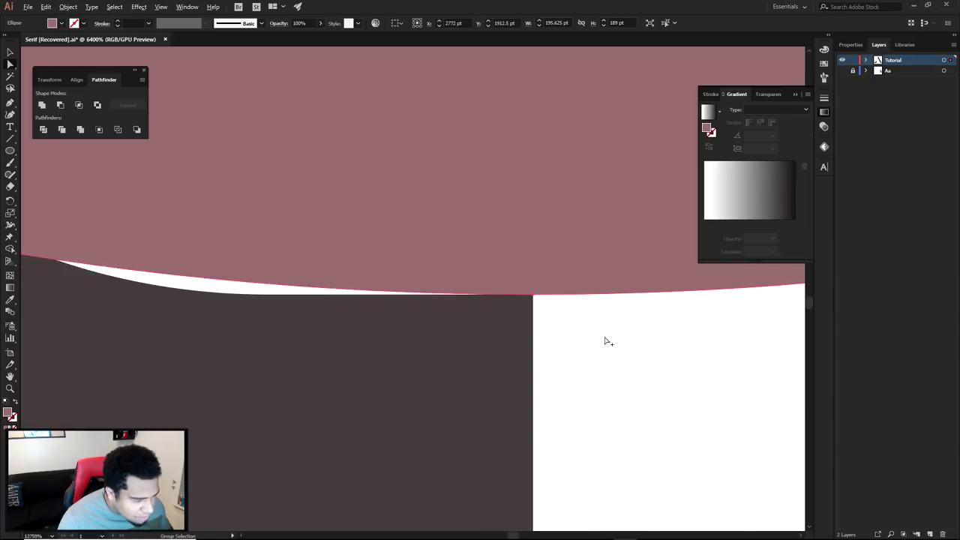
- Try enlarging the inner circle to about 200 by 193 pt and realigning it with the serif's inner corner
left_click(412, 223)
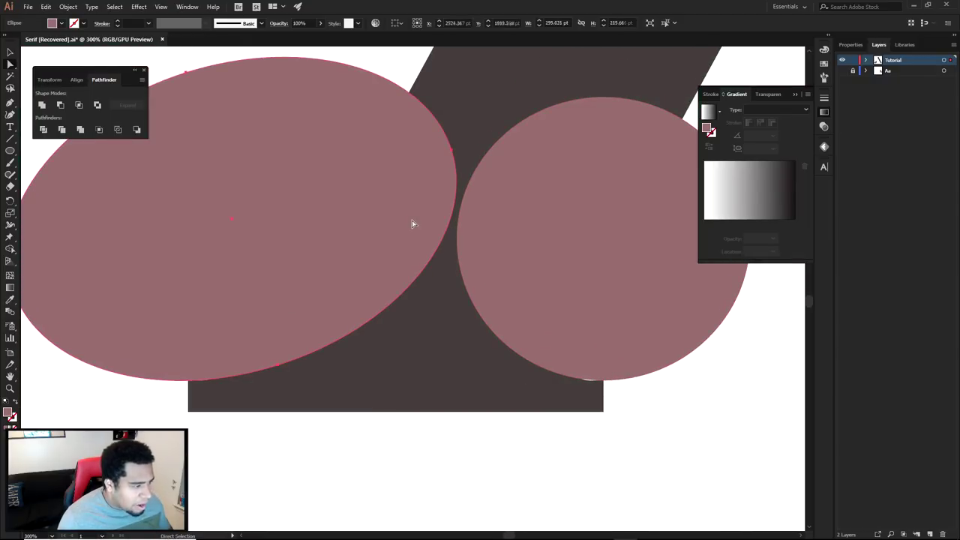
left_click(484, 218)
left_click_drag(456, 97, 446, 92)
left_click(647, 385)
scroll(600, 390, "up", 5)
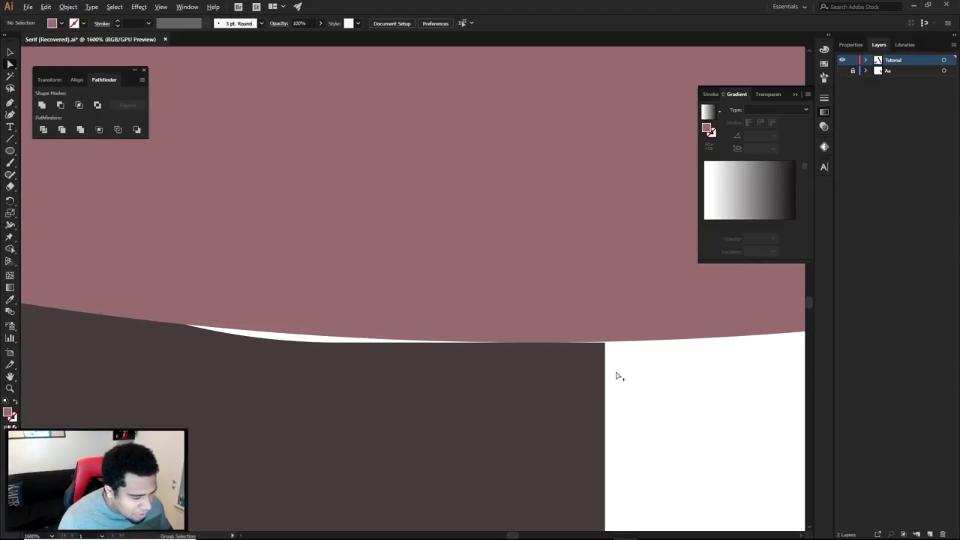
scroll(598, 347, "up", 3)
left_click(596, 335)
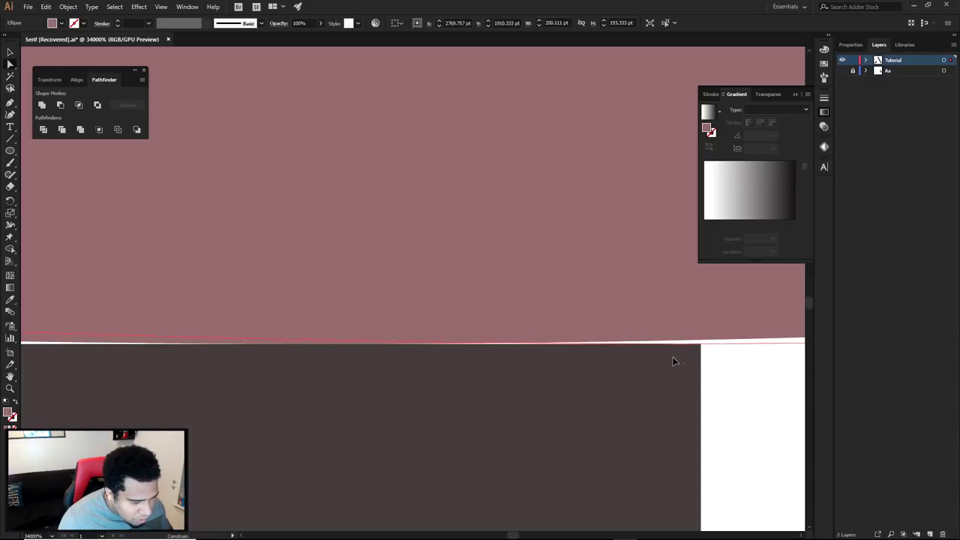
scroll(672, 362, "down", 15)
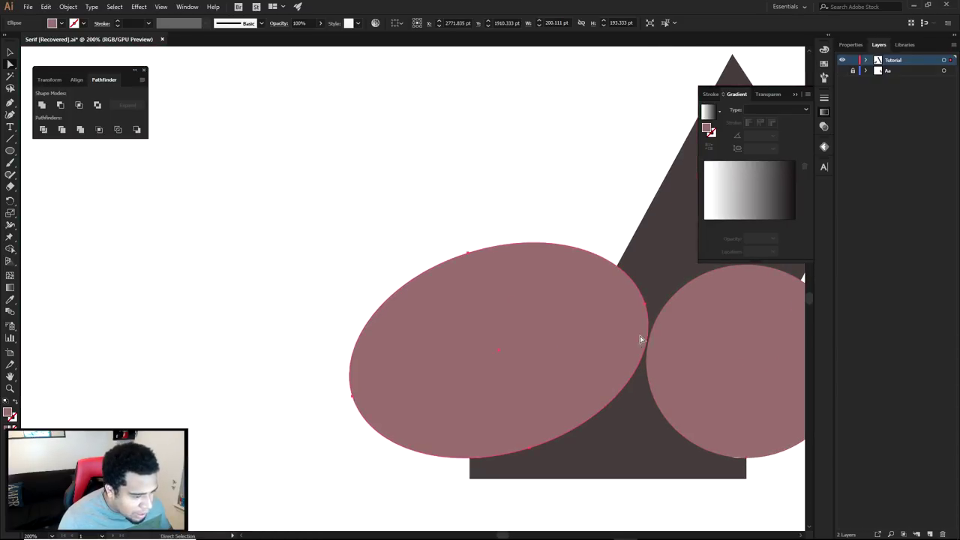
- Select the letter together with the outer ellipse and examine the gap along the serif's outer top edge
key("v")
left_click_drag(615, 207, 713, 173)
left_click(617, 165)
left_click_drag(630, 306, 587, 176)
scroll(405, 341, "up", 7)
left_click_drag(564, 264, 439, 315)
left_click_drag(493, 233, 542, 235)
left_click_drag(574, 274, 372, 285)
left_click(442, 285)
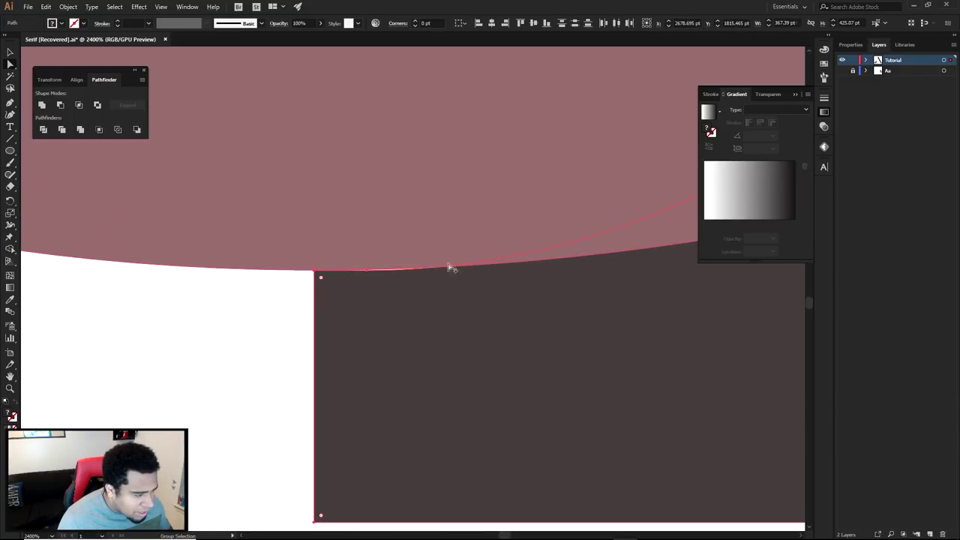
scroll(473, 259, "up", 2)
scroll(471, 244, "up", 2)
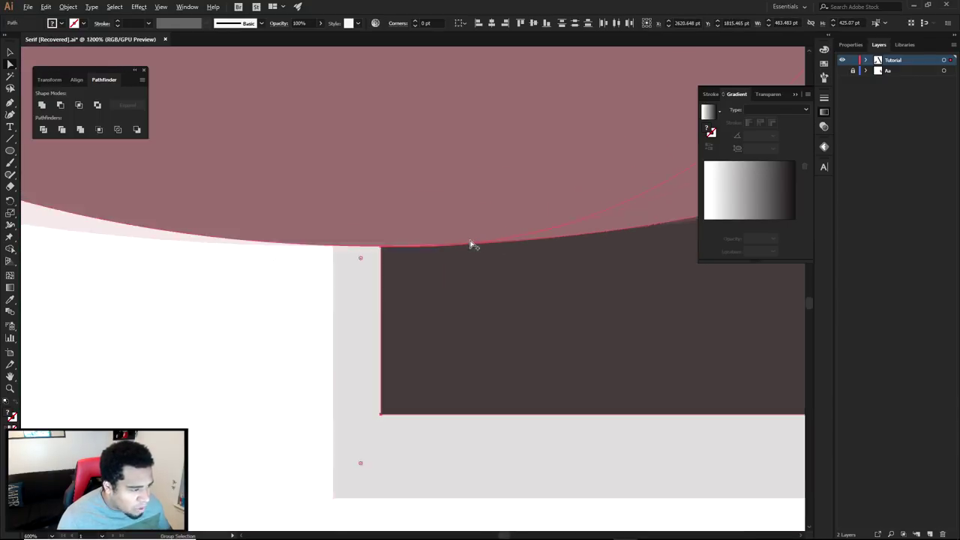
left_click(406, 256)
scroll(406, 255, "down", 5)
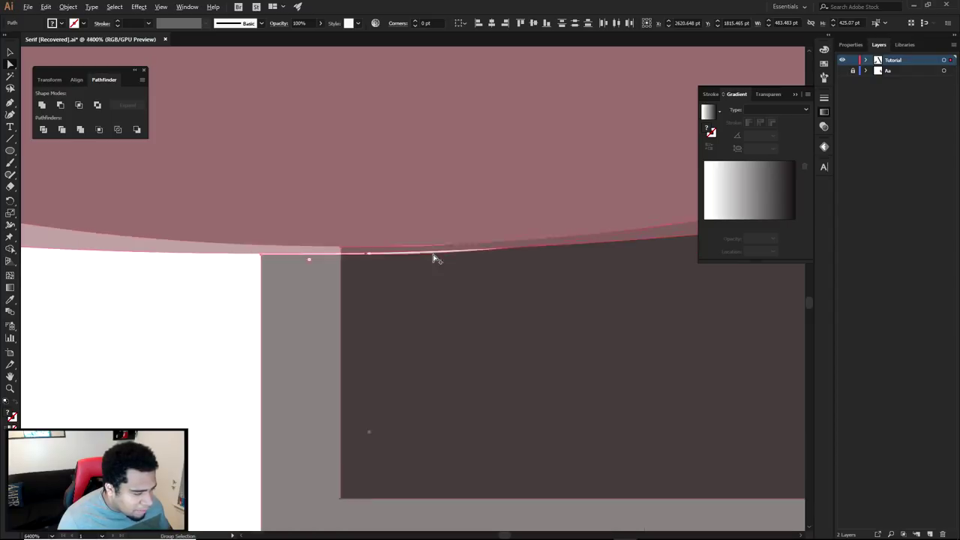
- Undo the last enlargement and realignment of the inner circle
key("ctrl+z")
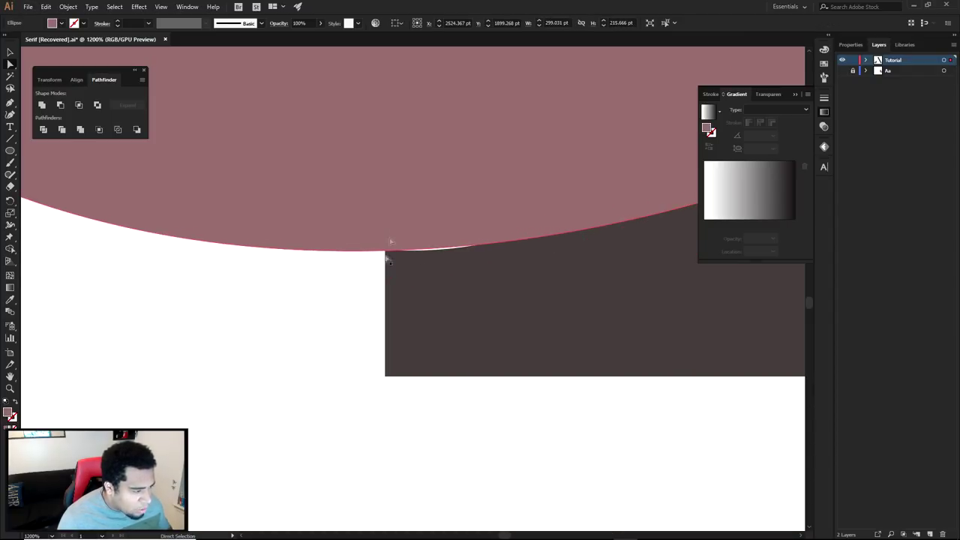
scroll(393, 262, "down", 3)
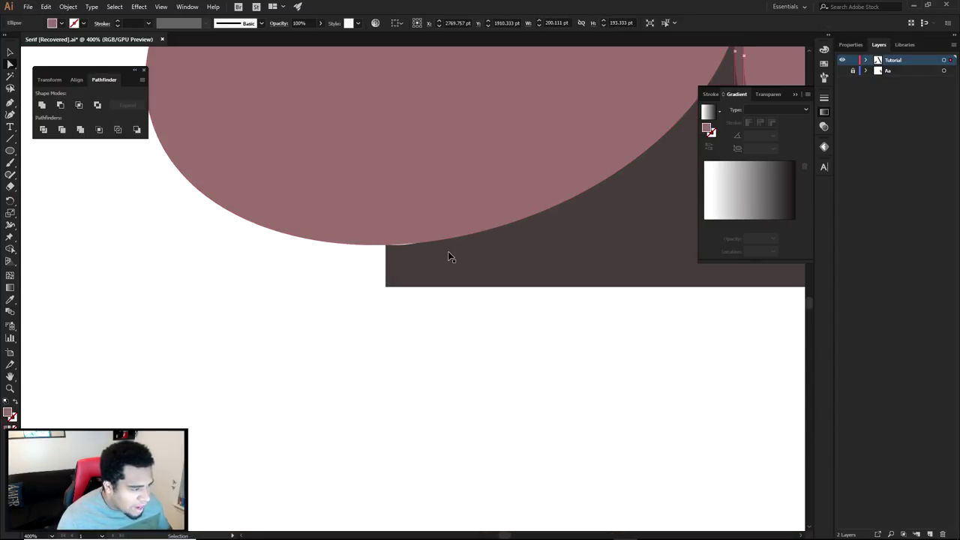
mouse_move(506, 243)
left_mouse_down()
mouse_move(438, 309)
mouse_move(347, 298)
mouse_move(259, 319)
left_mouse_up()
left_click_drag(506, 275, 413, 321)
scroll(578, 397, "up", 6)
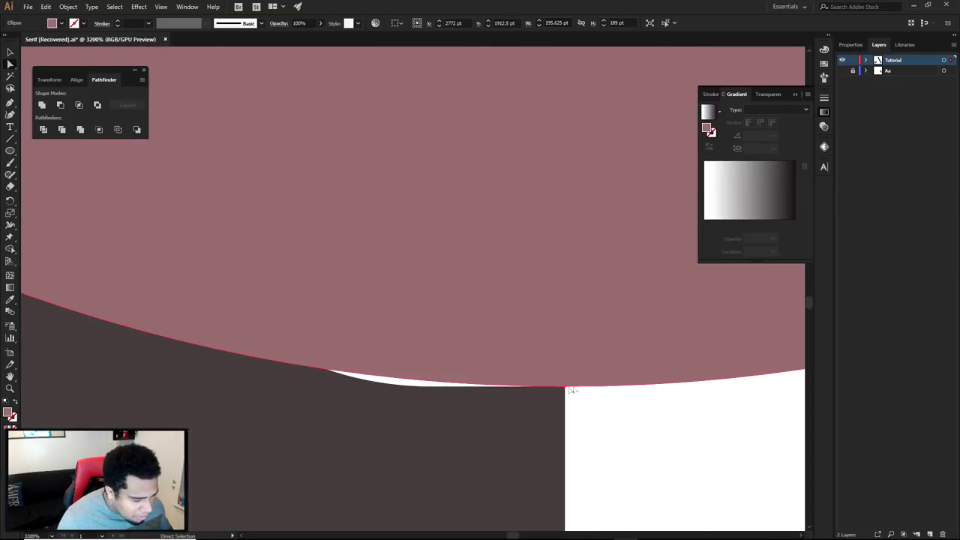
- Enlarge the inner circle to about 229 by 221 pt and align its lowest point with the serif's inner corner at X 2772 pt
left_click(566, 390)
scroll(566, 390, "down", 8)
left_click_drag(664, 187, 677, 170)
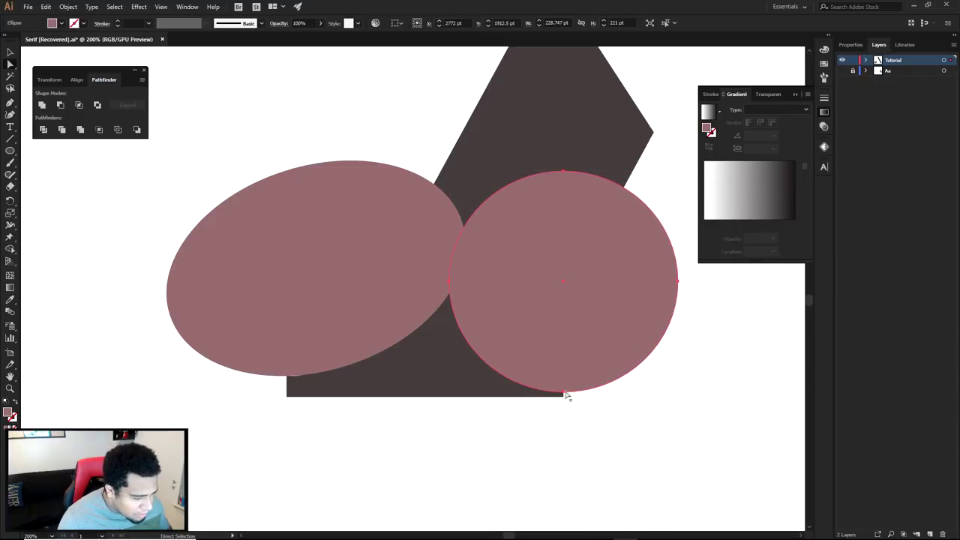
mouse_move(566, 394)
left_mouse_down()
mouse_move(574, 337)
mouse_move(564, 380)
left_mouse_up()
scroll(569, 380, "up", 10, "alt")
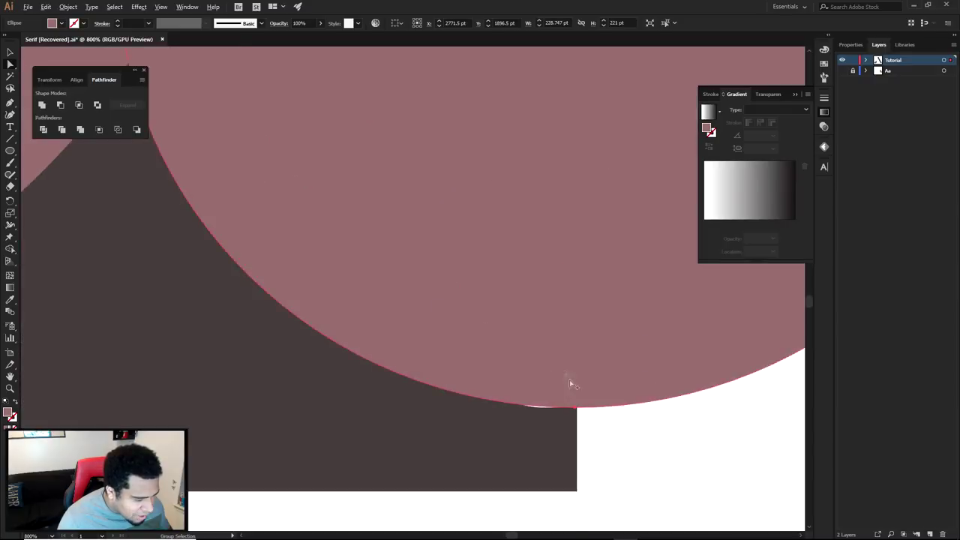
left_click_drag(586, 466, 576, 442)
mouse_move(532, 414)
left_mouse_down()
mouse_move(541, 393)
mouse_move(547, 415)
left_mouse_up()
scroll(548, 417, "down", 10)
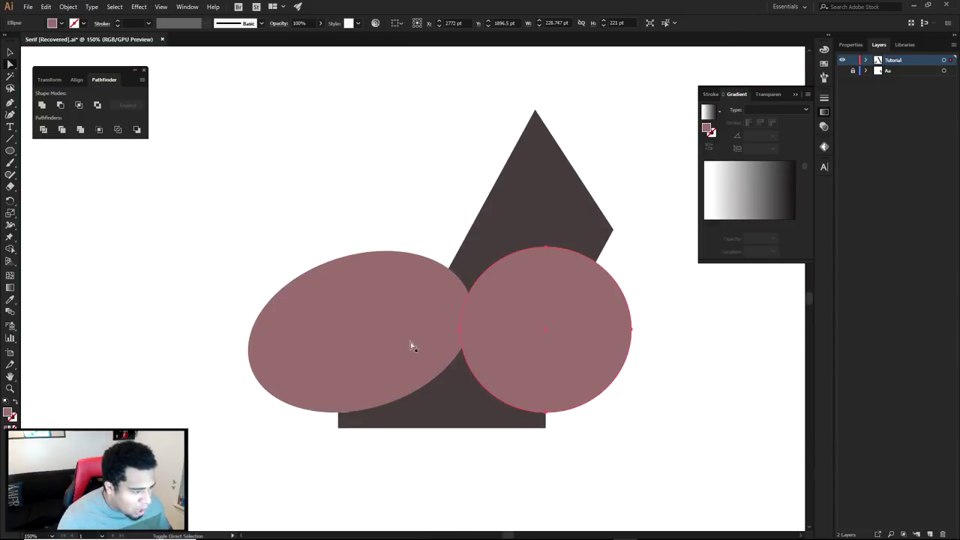
- Select the letter and the inner circle, and fill the thin gap between circle and serif using the Shape Builder tool
left_click(412, 345, "shift")
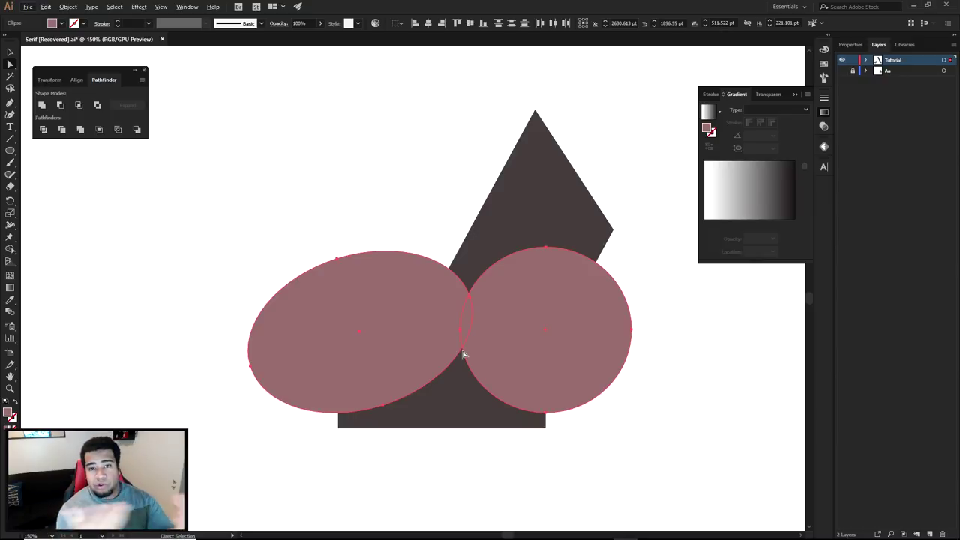
scroll(567, 426, "up", 10)
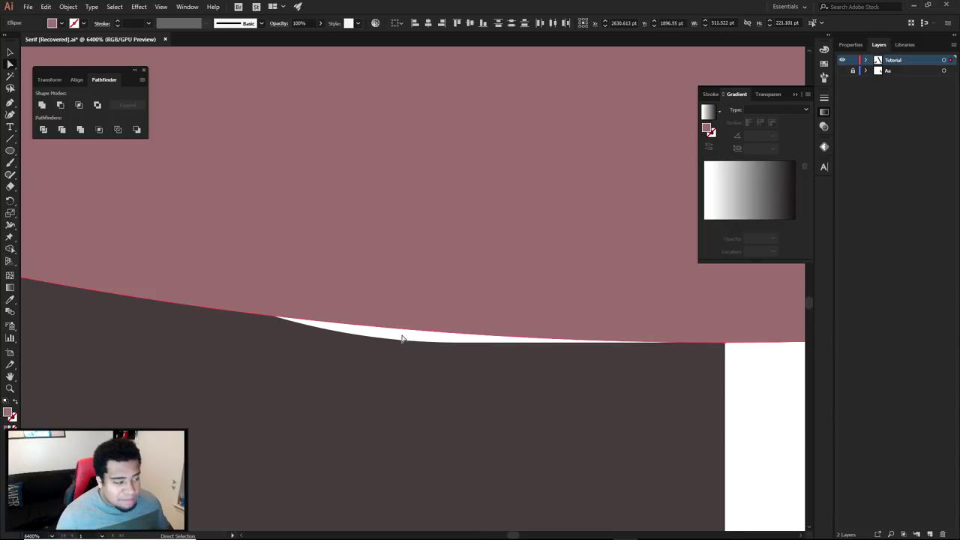
scroll(401, 339, "down", 3)
left_click_drag(397, 339, 610, 305)
left_click(617, 323)
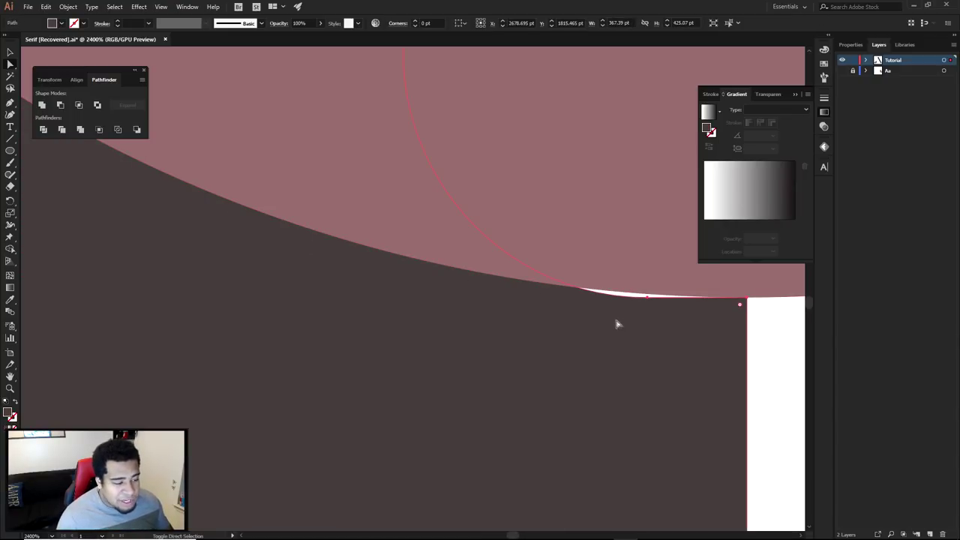
left_click(611, 256, "shift")
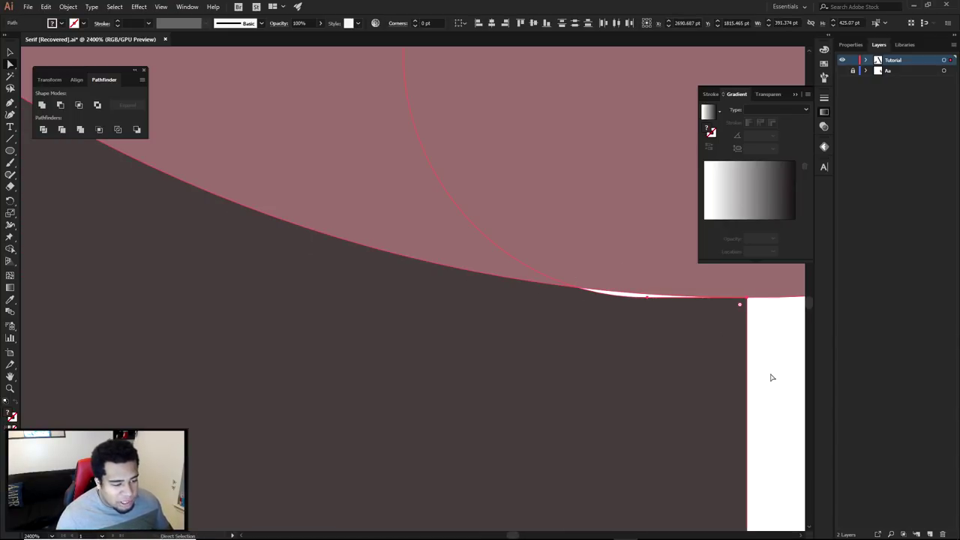
left_click(633, 360)
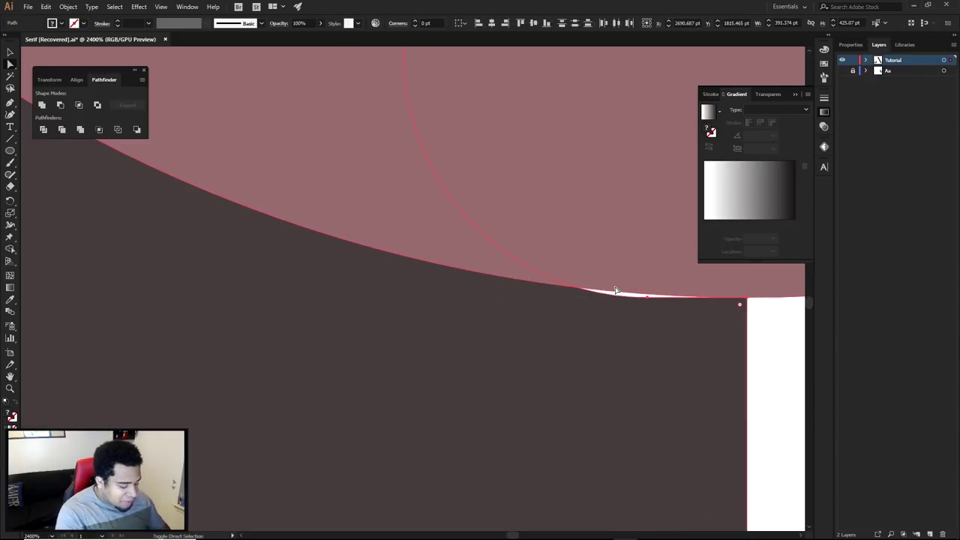
key("shift+m")
scroll(615, 290, "up", 10)
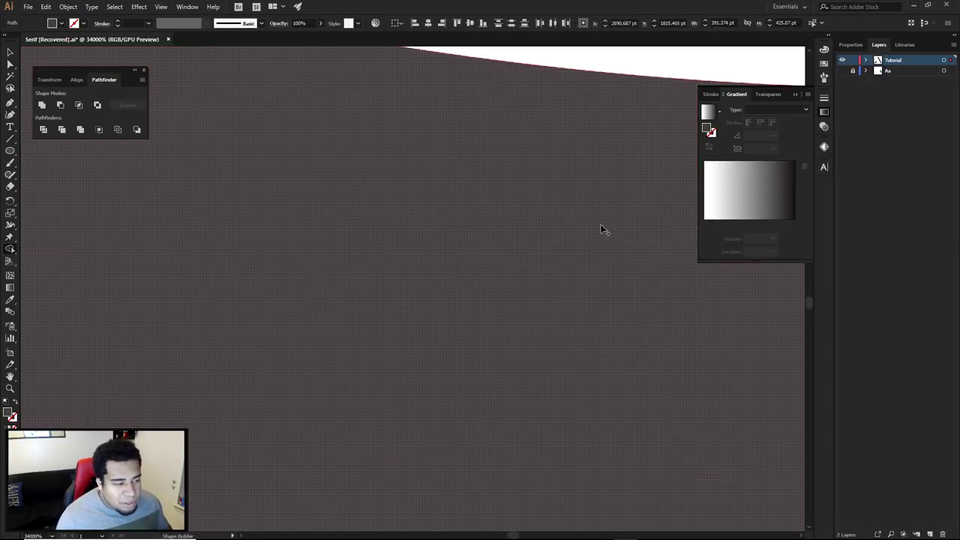
left_click(535, 259)
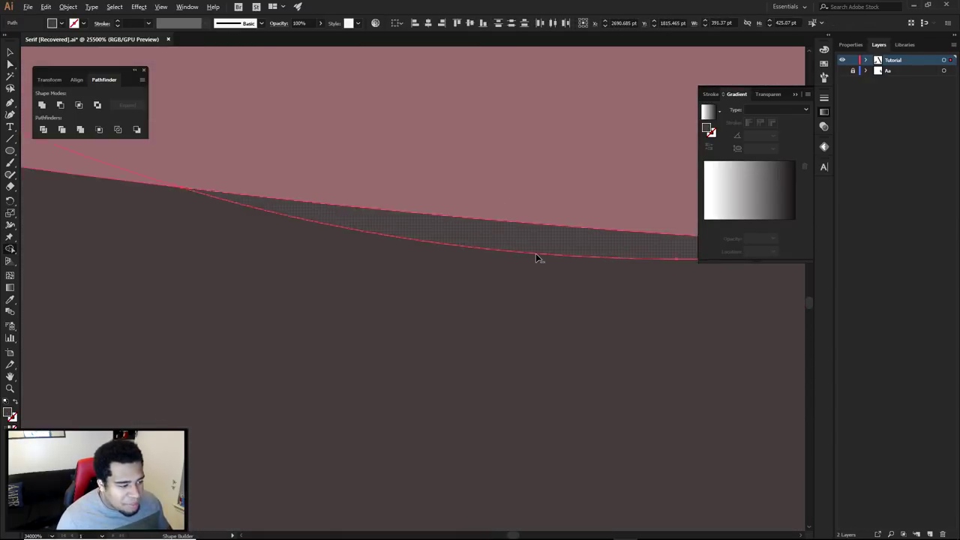
scroll(535, 259, "down", 14)
- Move the inner circle away to check the filled serif edge, and undo the change
key("a")
left_click(585, 222)
key("Delete")
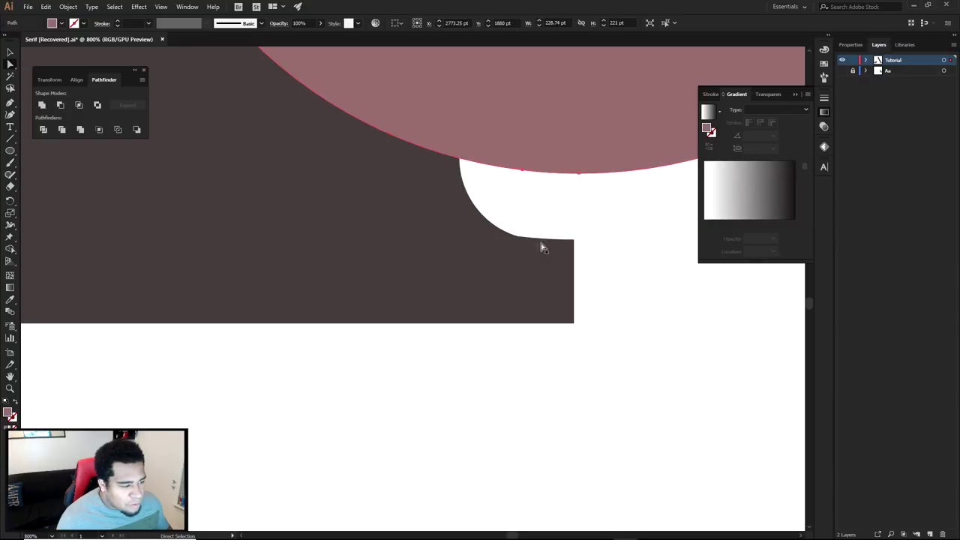
left_click(527, 241)
left_click(552, 227)
key("ctrl+z")
- Select the letter and the outer ellipse, and fill the thin gap on the serif's outer side using the Shape Builder tool
left_click(629, 268)
left_click_drag(327, 294, 747, 363)
left_click_drag(180, 329, 556, 325)
scroll(486, 307, "up", 9)
left_click(467, 312)
left_click(471, 242, "shift")
key("shift+m")
left_click(533, 271)
scroll(533, 280, "down", 12)
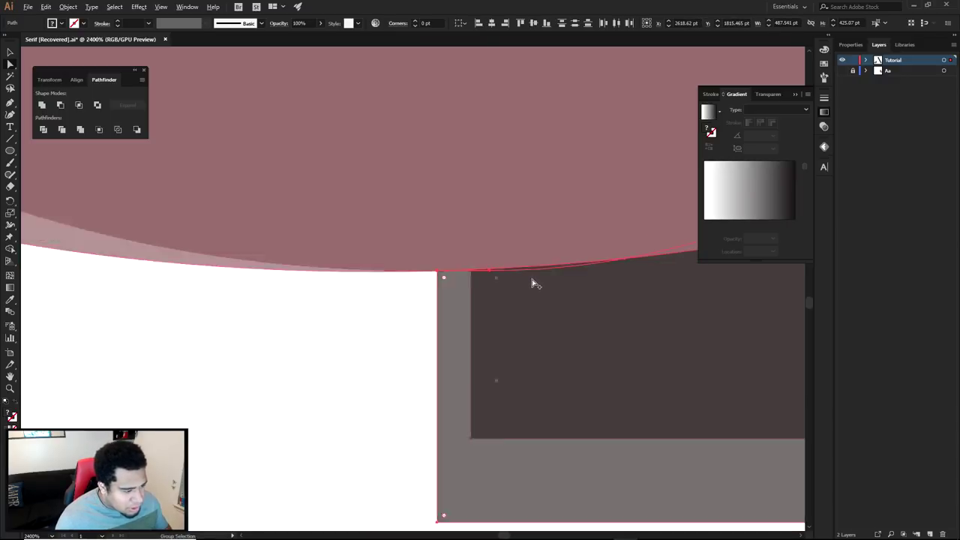
left_click_drag(460, 369, 442, 432)
- Select the letter and both ellipses, and remove the ellipses and upper leg with Shape Builder, keeping only the curved, pointed foot
key("a")
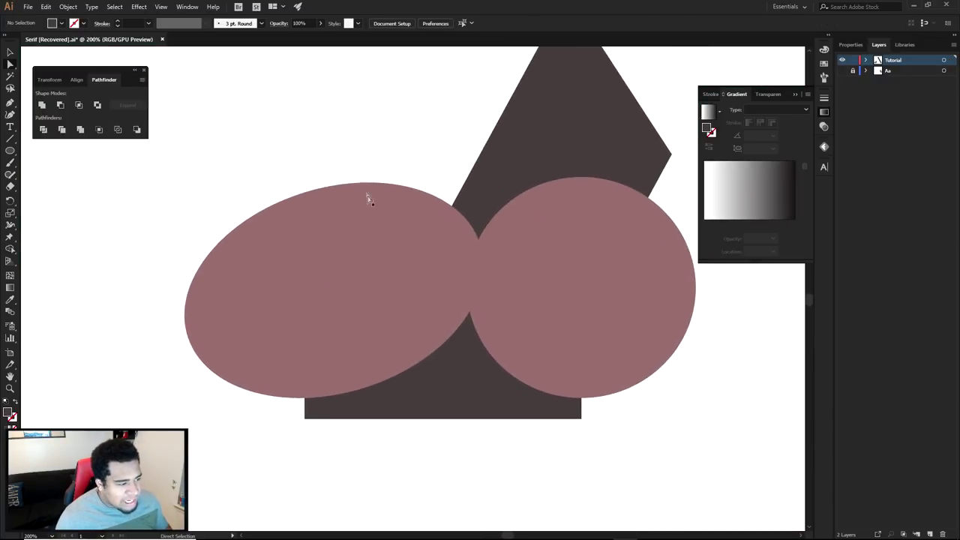
key("ctrl+a")
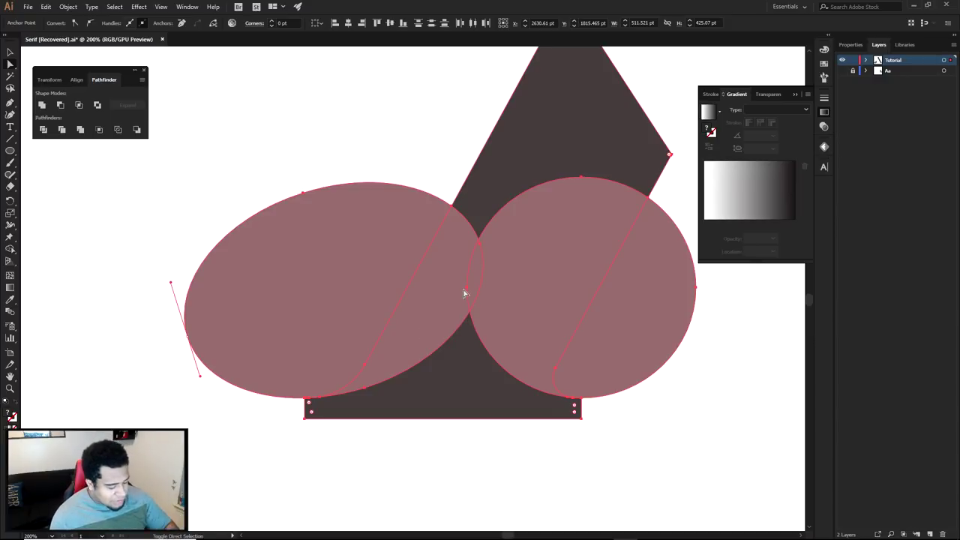
key("shift+m")
left_click_drag(387, 257, 445, 263, "alt")
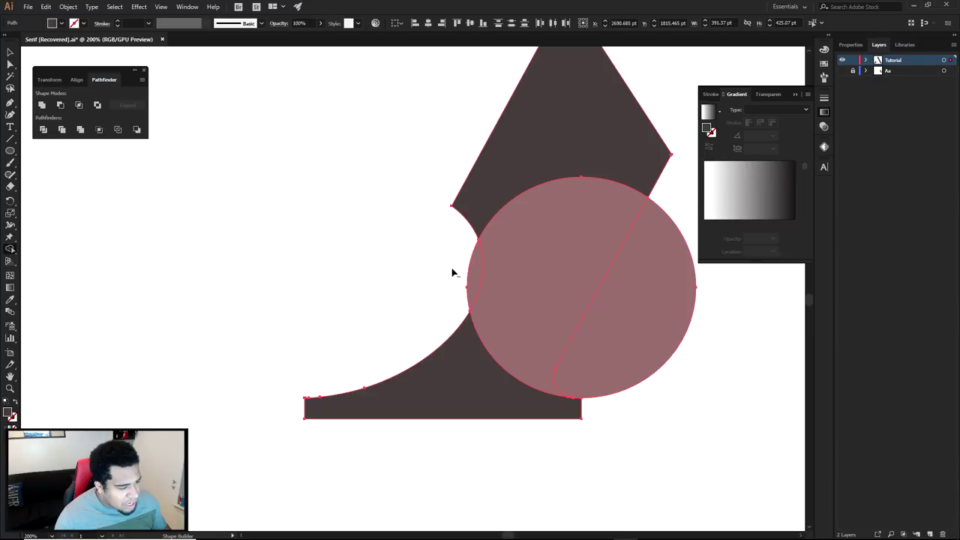
left_click(472, 268, "alt")
left_click(501, 183, "alt")
left_click(596, 226, "alt")
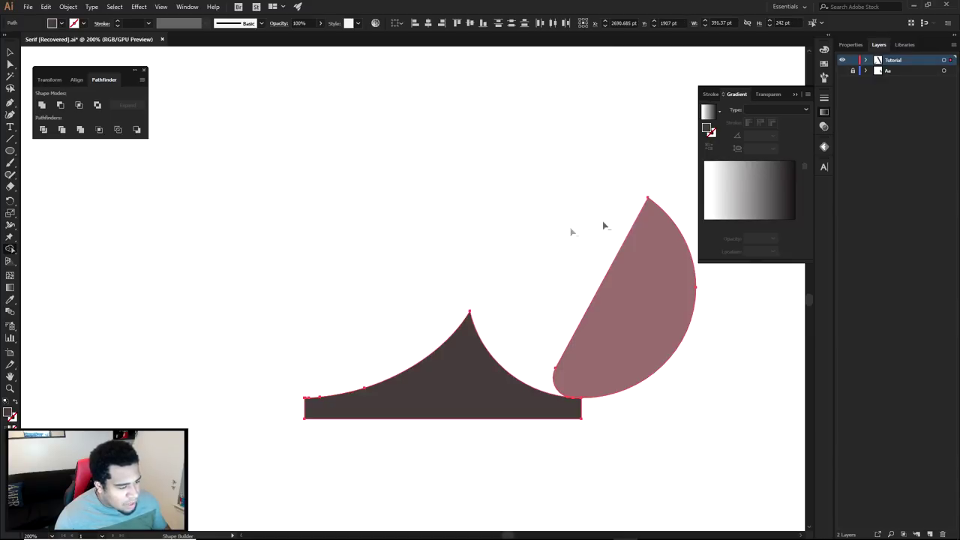
left_click(622, 315, "alt")
key("ctrl+0")
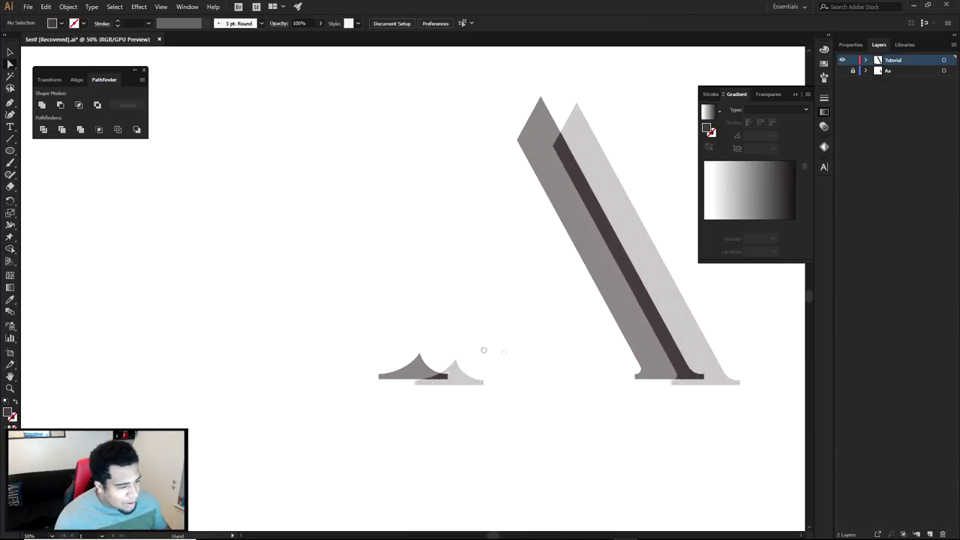
left_click_drag(483, 350, 477, 348)
scroll(437, 378, "up", 3)
scroll(352, 362, "down", 3)
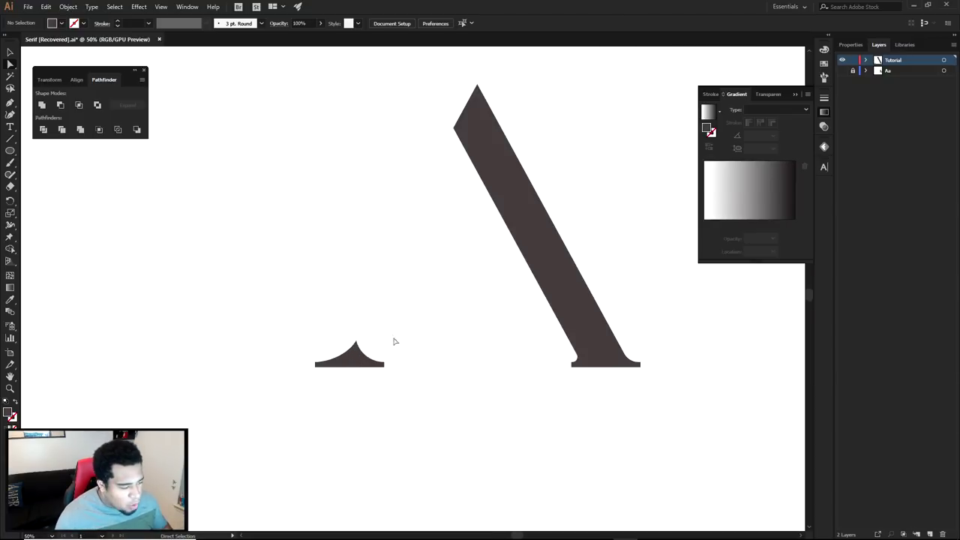
- Draw a wide rectangle about 1558 by 131 pt spanning beneath both feet of the letter
scroll(409, 366, "up", 5)
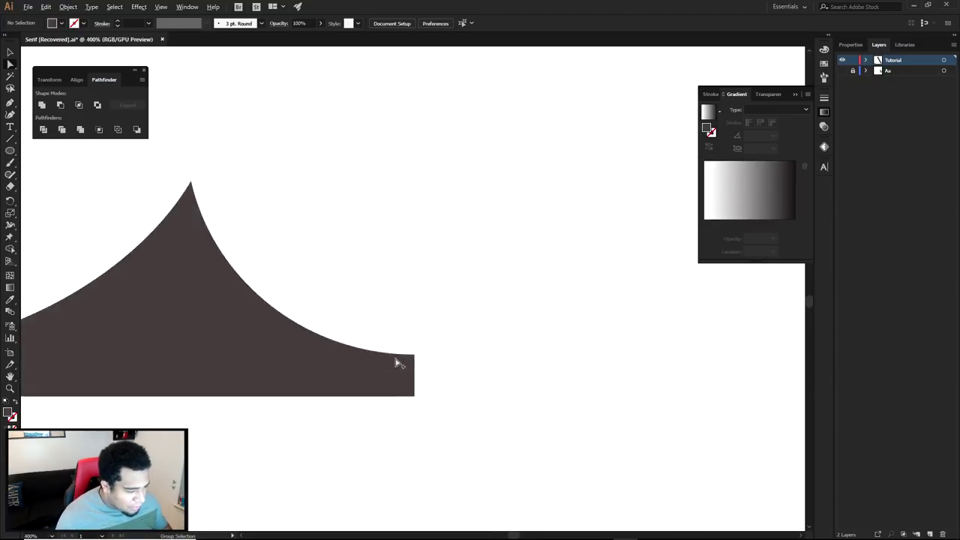
left_click(414, 366)
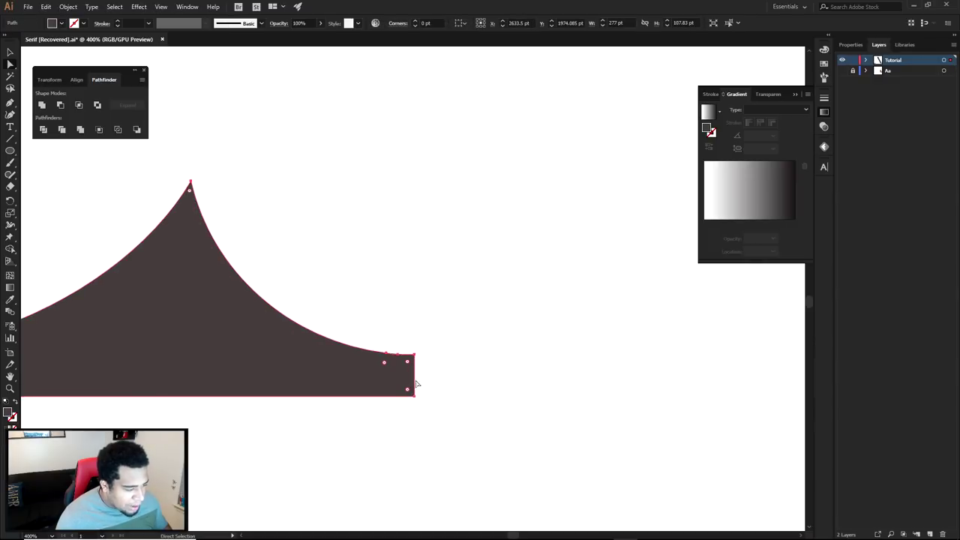
left_click(420, 359)
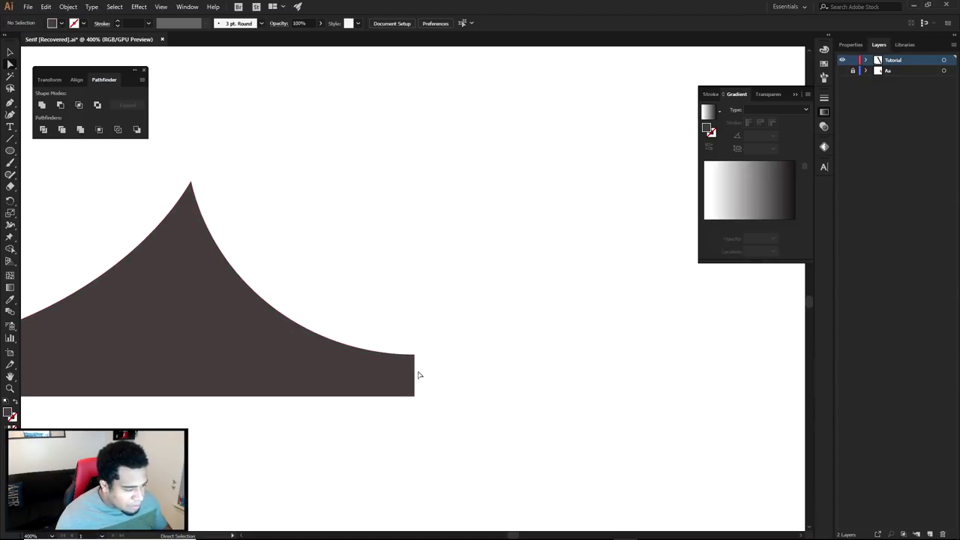
scroll(420, 385, "down", 4)
key("m")
left_click_drag(552, 413, 397, 347)
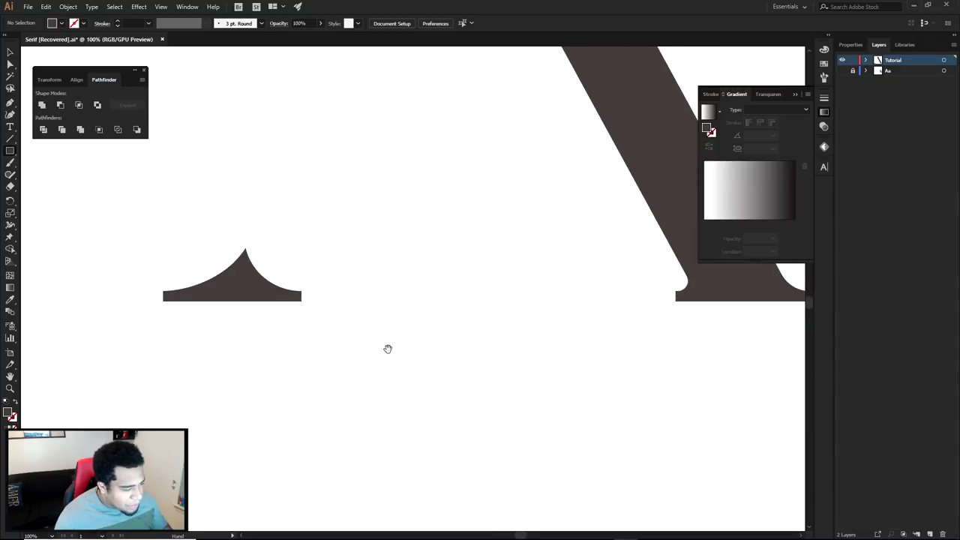
mouse_move(135, 296)
left_mouse_down()
mouse_move(563, 370)
mouse_move(850, 355)
mouse_move(760, 359)
left_mouse_up()
- Align the wide rectangle so its upper edge slightly overlaps the underside of both serifs
key("a")
key("ctrl+shift+a")
scroll(664, 307, "up", 4)
left_click(664, 265)
scroll(665, 262, "up", 2)
left_click(655, 209)
left_click_drag(653, 276, 666, 304)
scroll(666, 304, "down", 9)
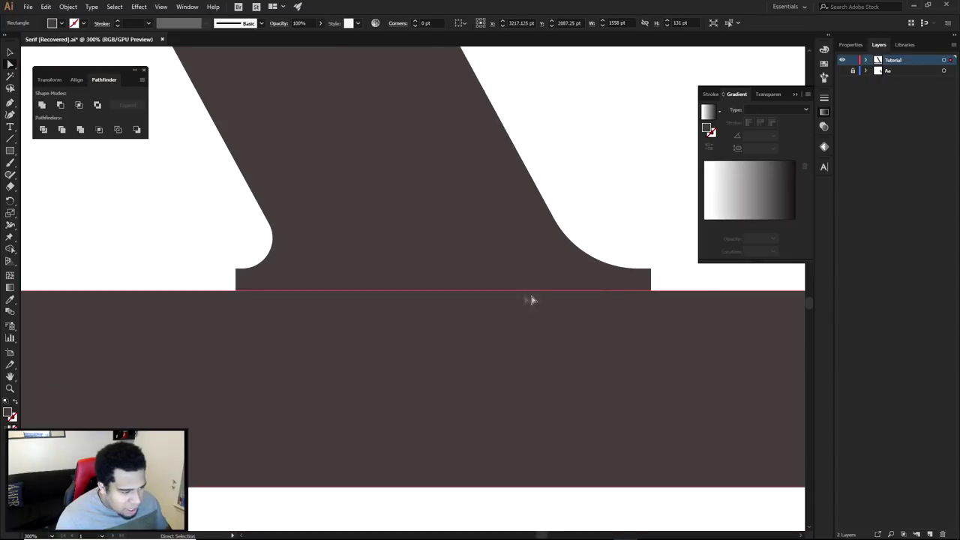
- Select all the shapes and cut away the rectangle and the overlapped serif bottoms with the Shape Builder tool
left_click_drag(251, 275, 570, 321)
key("shift+m")
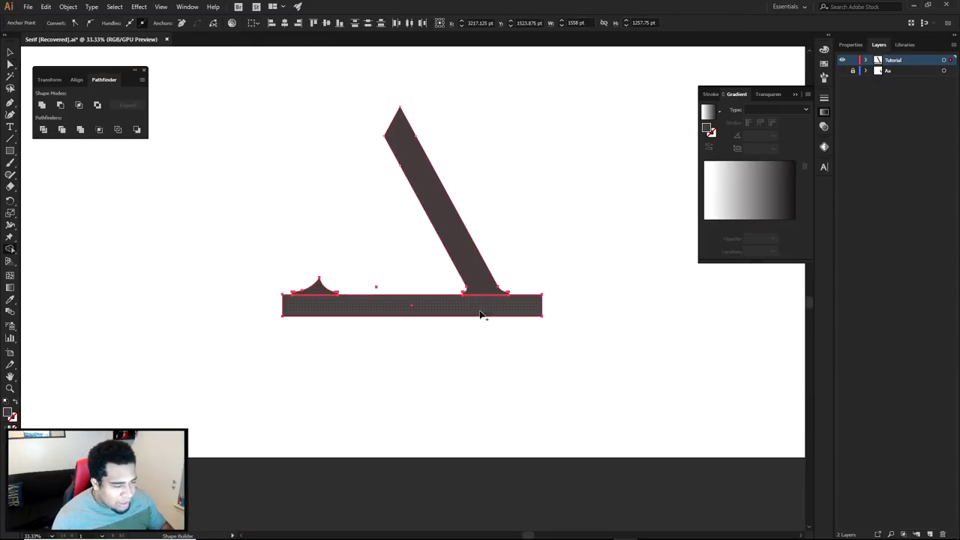
scroll(470, 303, "up", 5)
scroll(461, 289, "up", 3)
left_click_drag(437, 197, 405, 247, "alt")
left_click_drag(338, 287, 745, 305)
left_click_drag(190, 295, 597, 341)
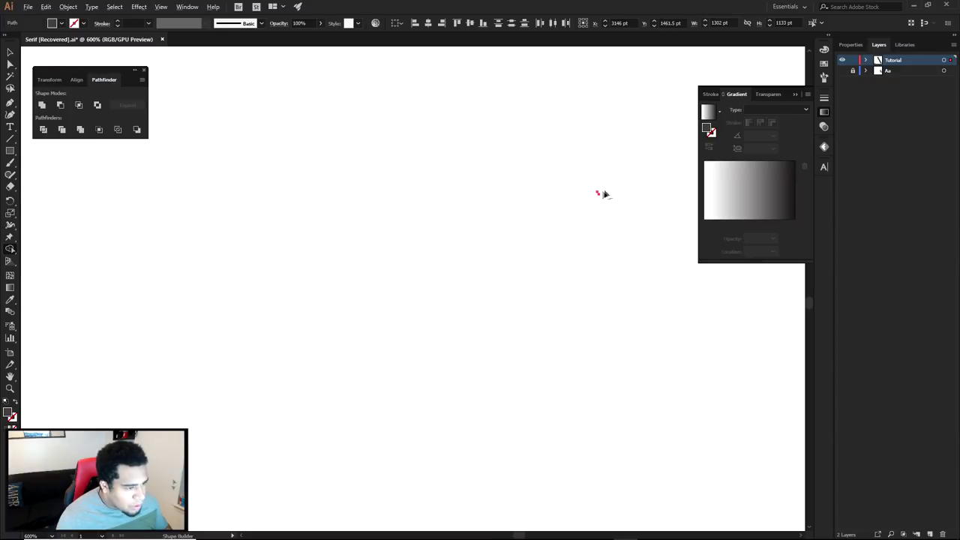
- Undo the stray Shape Builder edits and clear the selection, keeping both serif bases trimmed
key("ctrl+z")
key("ctrl+z")
key("ctrl+z")
key("a")
left_click(547, 310)
scroll(547, 309, "down", 10)
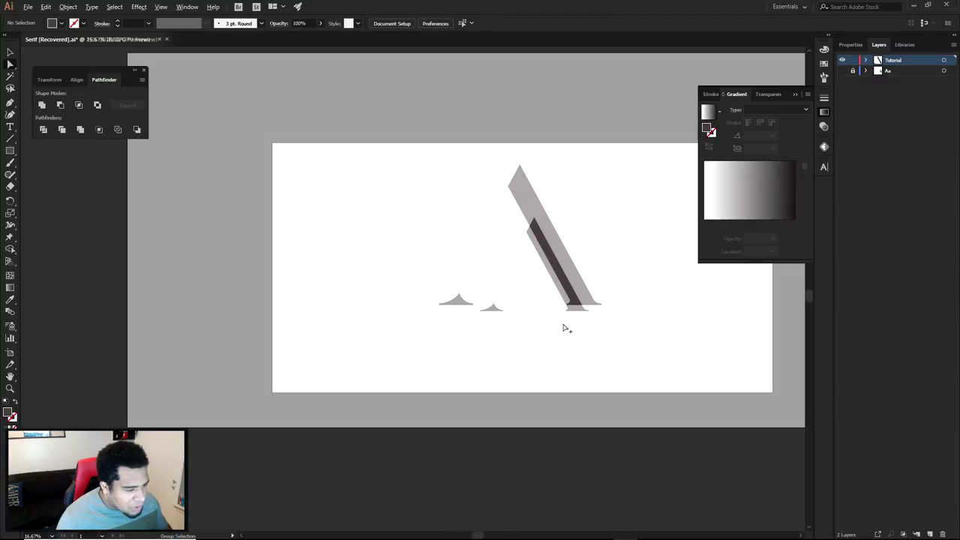
left_click_drag(563, 323, 541, 322)
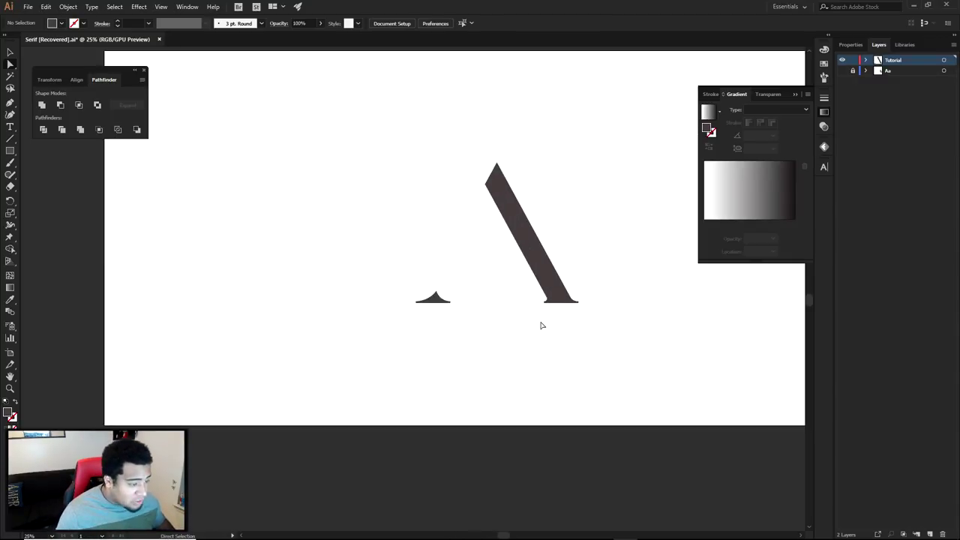
- Select the long leg together with its separate tip piece and unite them into one shape with Pathfinder
left_click(542, 294)
scroll(559, 243, "up", 3)
scroll(559, 244, "down", 1)
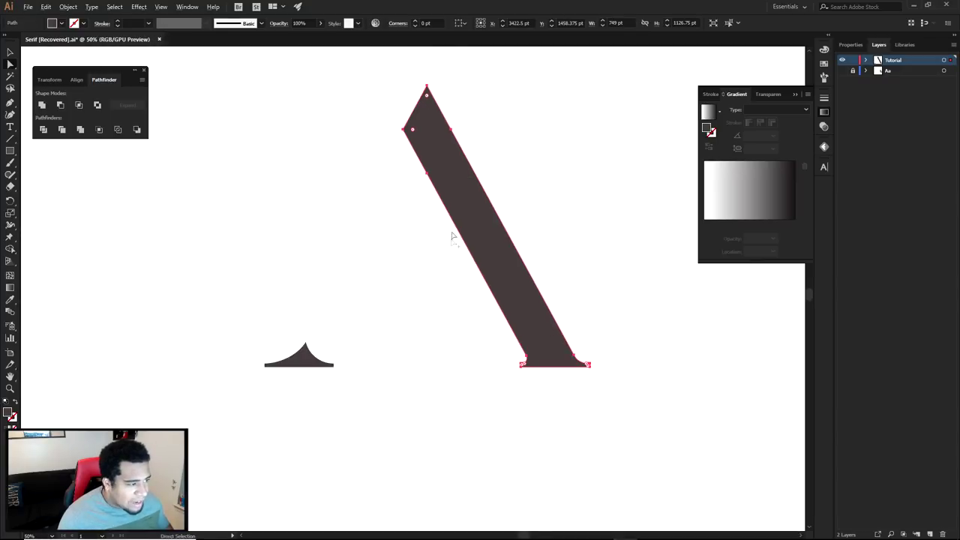
left_click_drag(644, 387, 642, 389)
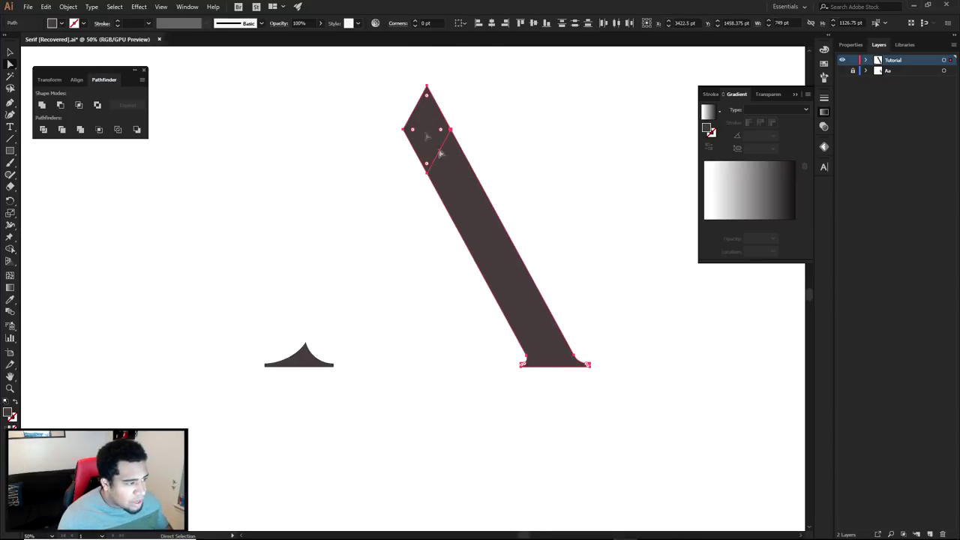
left_click(47, 108)
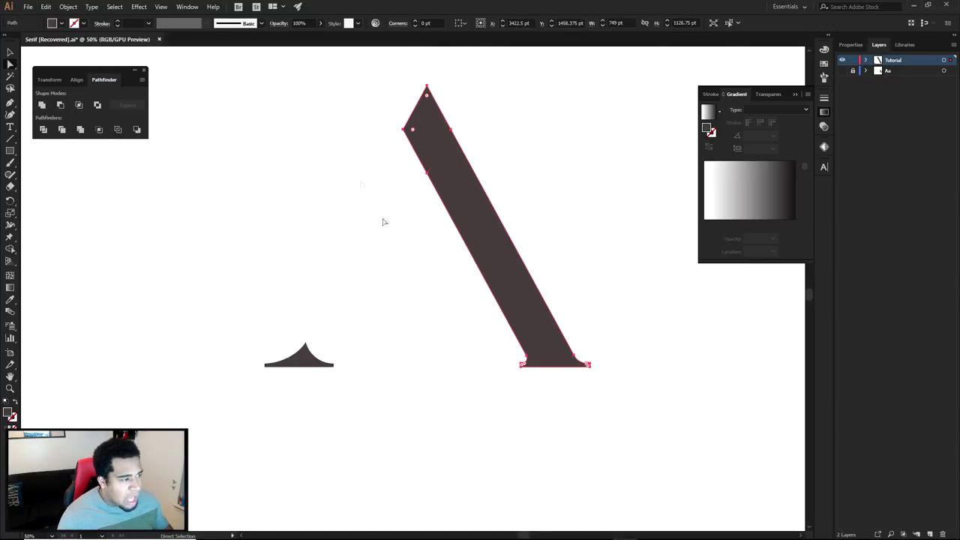
left_click(399, 264)
left_click_drag(441, 307, 453, 289)
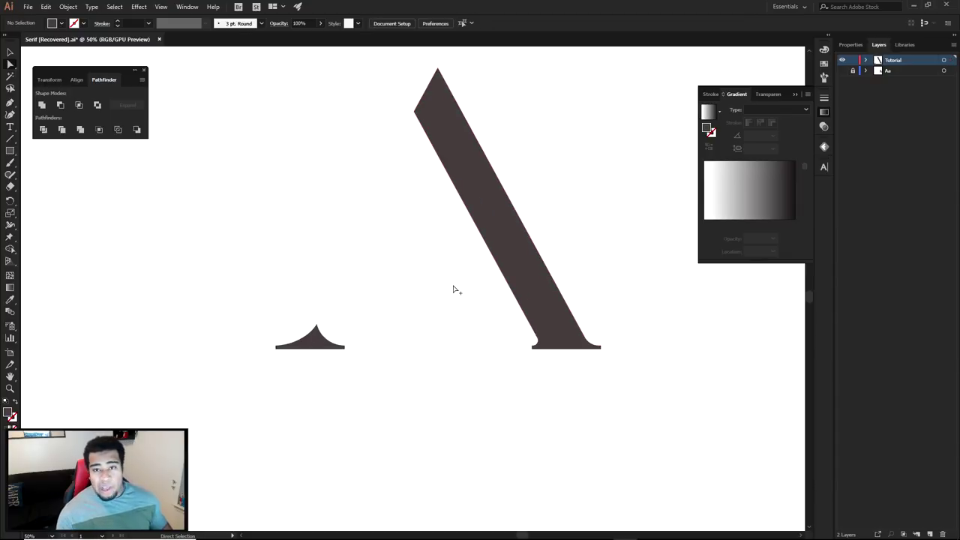
- Place a copy of the long leg parallel to the original, lower down and toward the inside of the letter
mouse_move(500, 222)
left_mouse_down()
mouse_move(478, 265)
mouse_move(472, 311)
mouse_move(451, 318)
mouse_move(466, 323)
mouse_move(456, 300)
mouse_move(445, 309)
left_mouse_up()
scroll(380, 127, "up", 3)
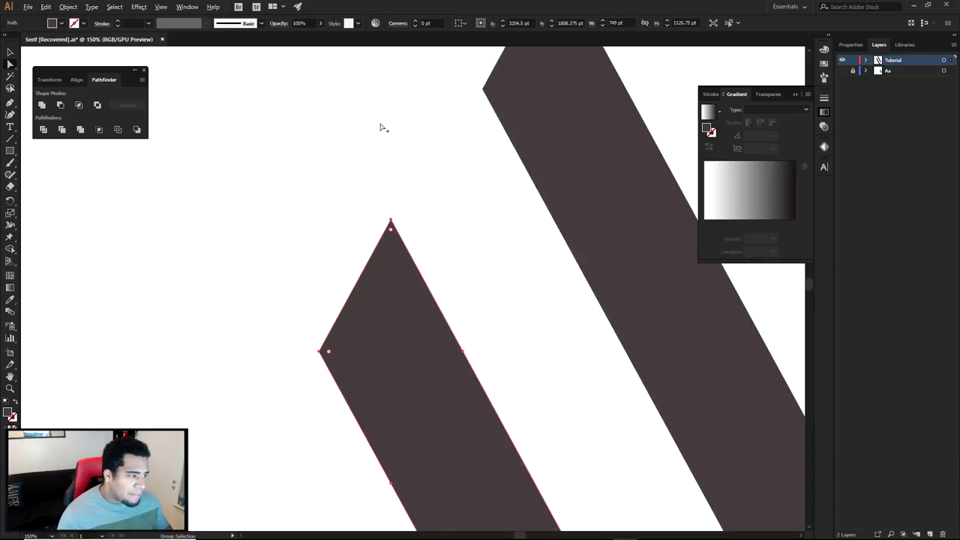
left_click_drag(385, 264, 403, 244)
key("ctrl+z")
scroll(432, 222, "down", 2)
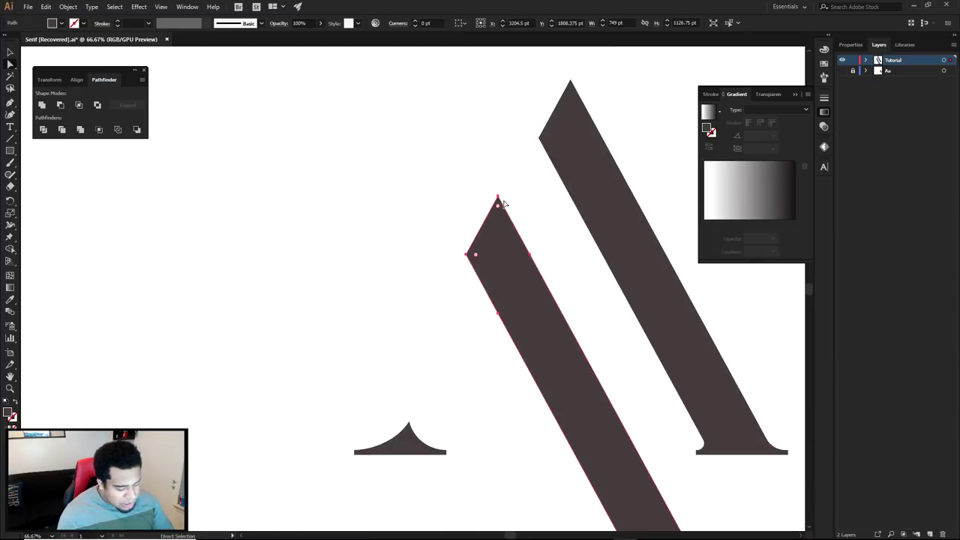
- Draw a closed cutting shape with the Pen tool, running from the original leg's apex past the copied leg's slanted tip
key("p")
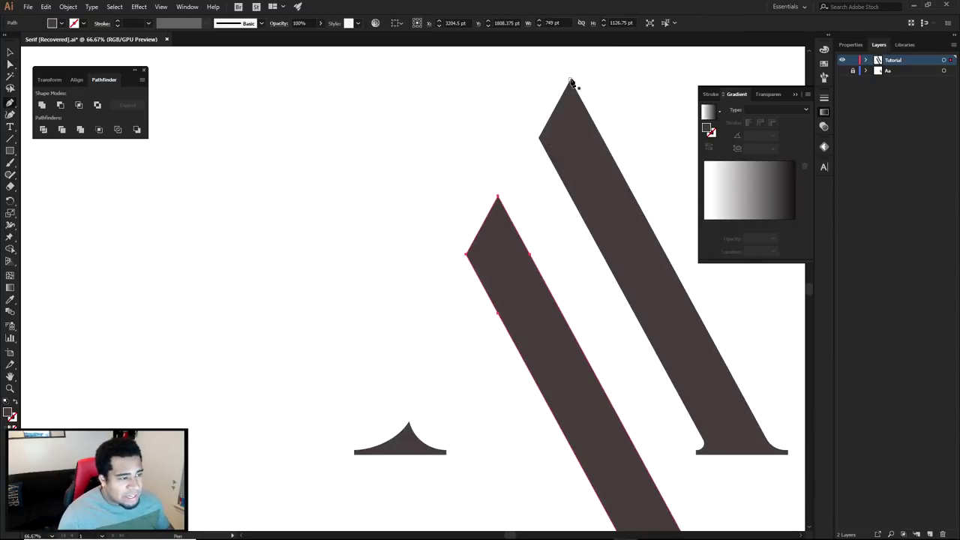
left_click(570, 80)
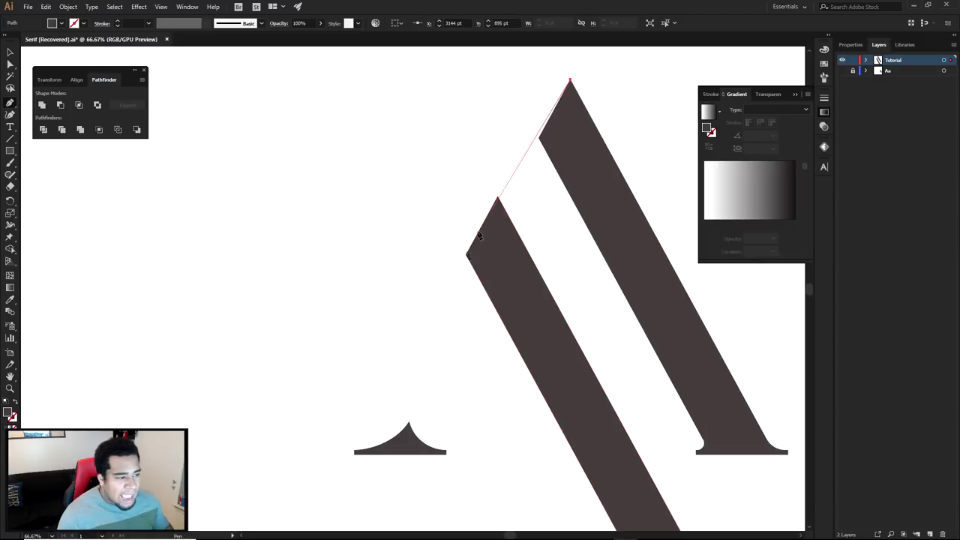
left_click(339, 507)
left_click(232, 299)
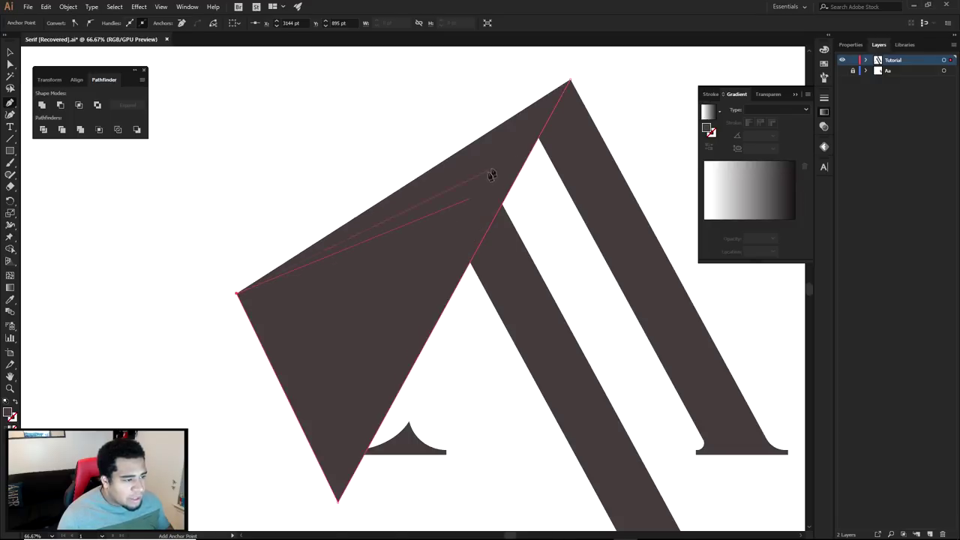
scroll(536, 120, "up", 4)
left_click(549, 212)
scroll(525, 206, "down", 5)
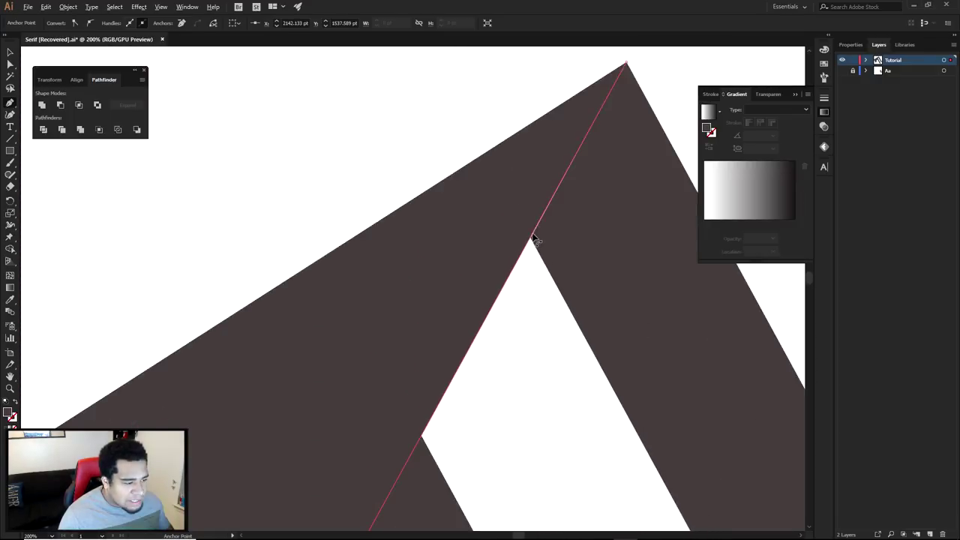
- Adjust the cutting shape's lowest anchor so its long edge follows the original leg's slanted tip
left_click(415, 375)
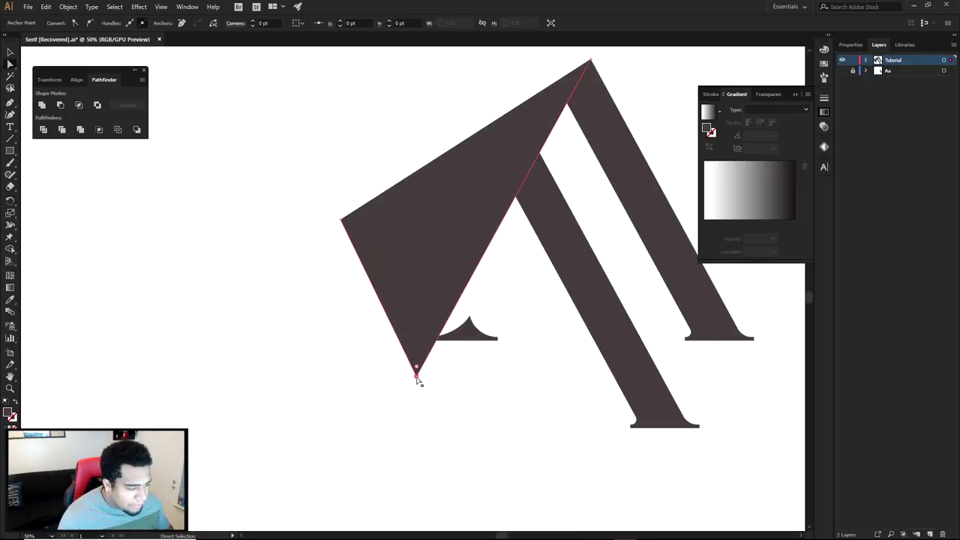
scroll(416, 377, "up", 3)
scroll(418, 378, "down", 2)
left_click_drag(417, 378, 363, 448)
scroll(578, 58, "up", 5)
scroll(570, 73, "down", 5)
- Select the copied leg and the cutting shape, and remove the cutter and the overlapping tip with Shape Builder
left_click(515, 185)
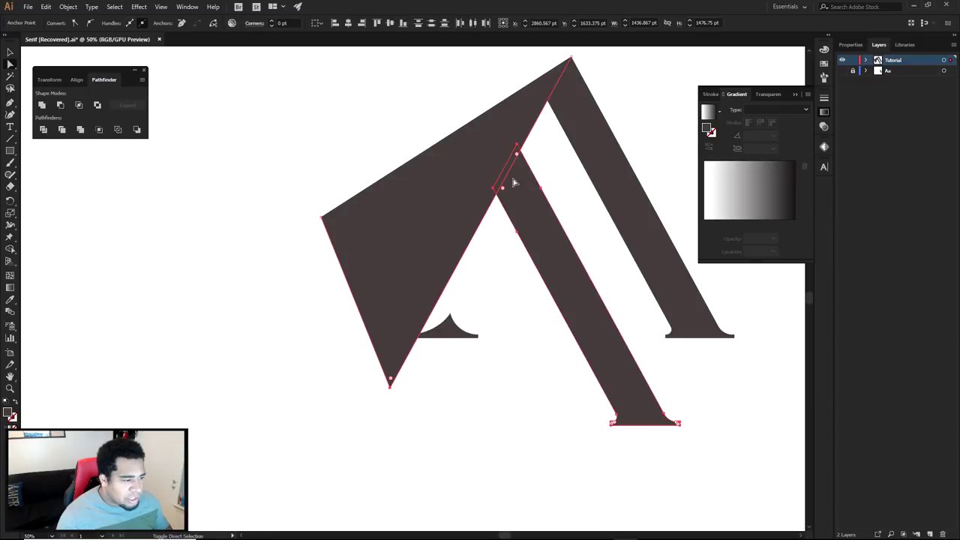
left_click(516, 146, "shift")
key("shift+m")
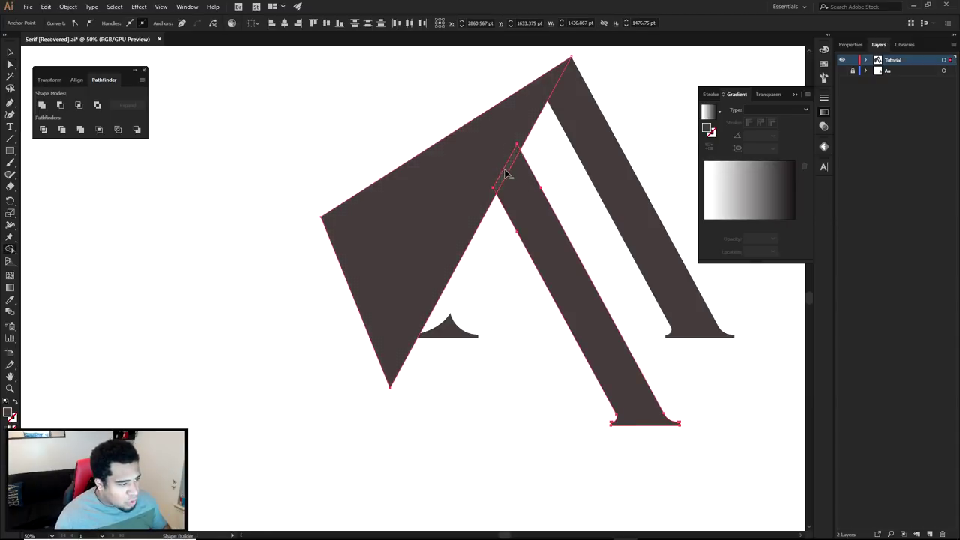
left_click(492, 165, "alt")
key("a")
left_click(572, 60)
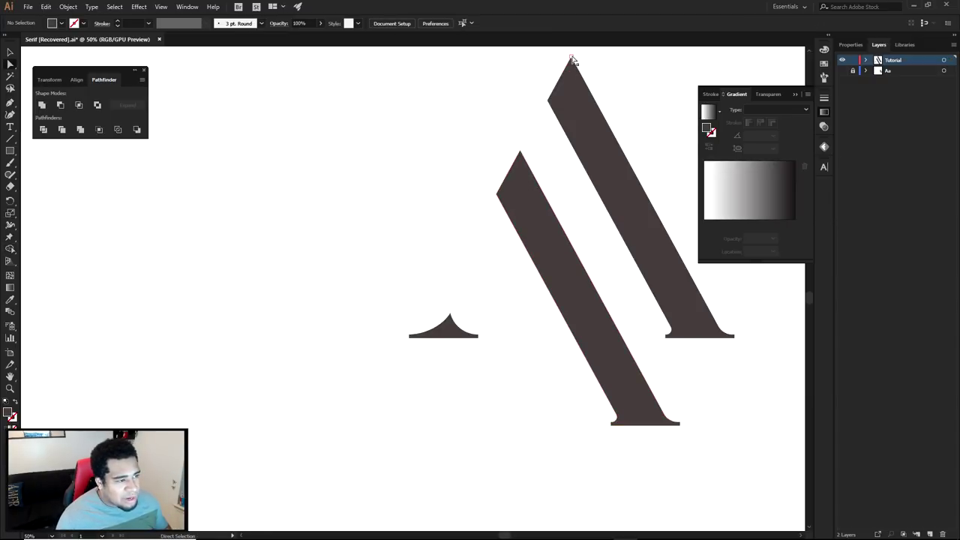
scroll(470, 285, "down", 2)
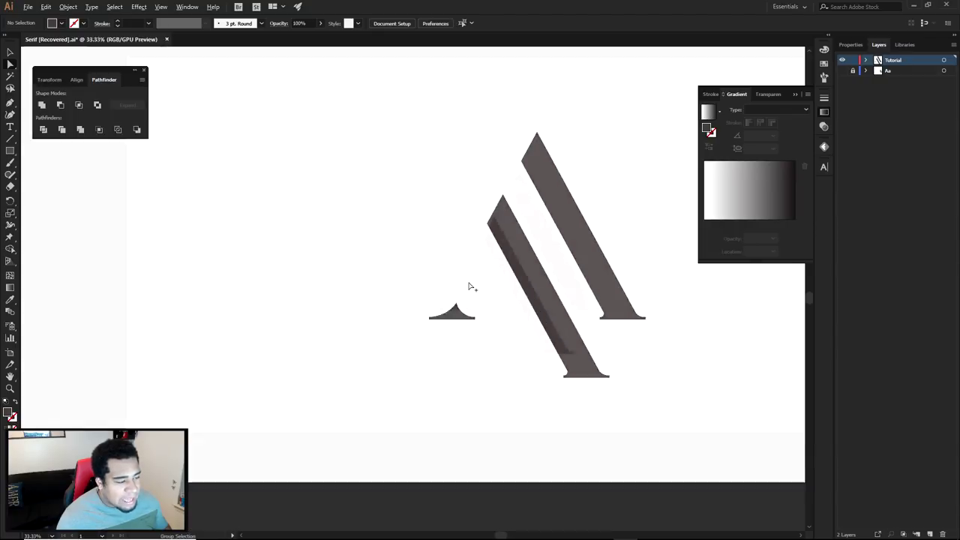
left_click_drag(495, 286, 474, 282)
key("l")
scroll(473, 285, "up", 4)
left_click_drag(571, 256, 421, 247)
key("ctrl+z")
key("m")
left_click_drag(567, 264, 385, 253)
key("ctrl+z")
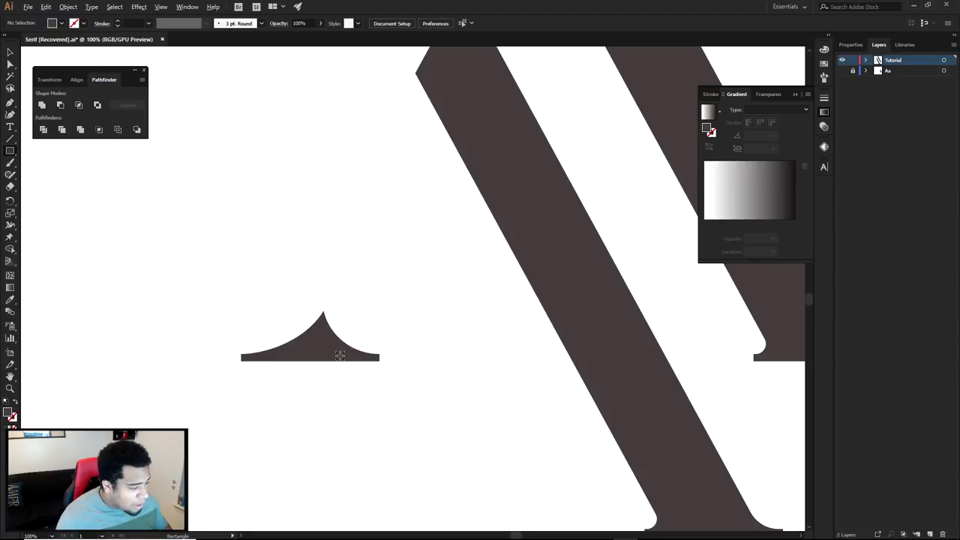
- Draw a thin rectangle about 307 pt wide over the small foot's base and match its height to the serif's thickness
scroll(340, 354, "up", 4)
left_click_drag(260, 354, 459, 286)
left_click(143, 266)
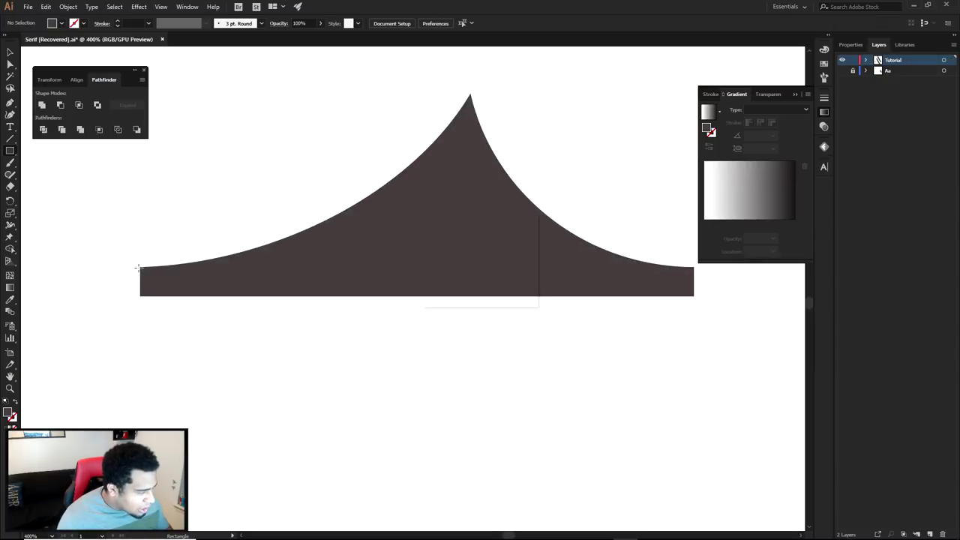
key("Escape")
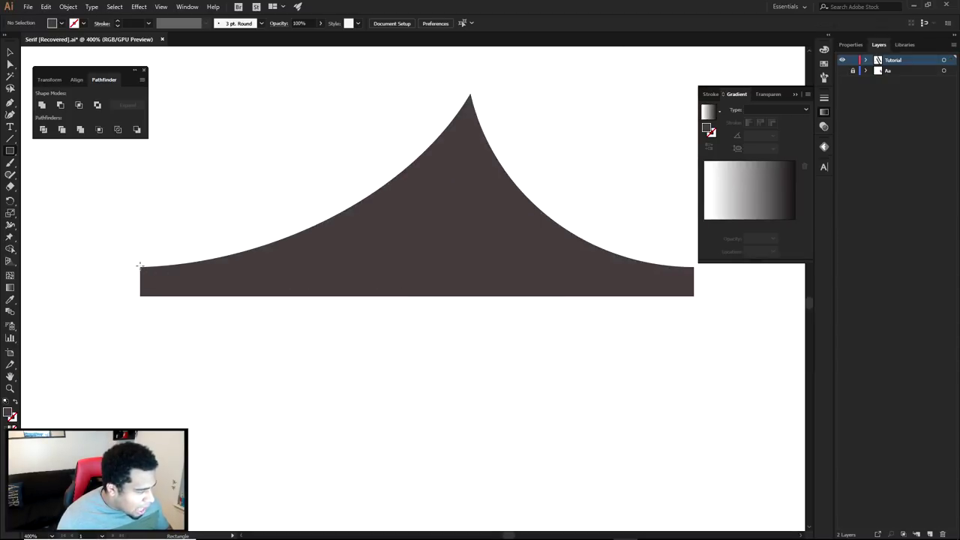
mouse_move(120, 267)
left_mouse_down()
mouse_move(207, 282)
mouse_move(733, 297)
left_mouse_up()
key("v")
scroll(733, 296, "up", 5)
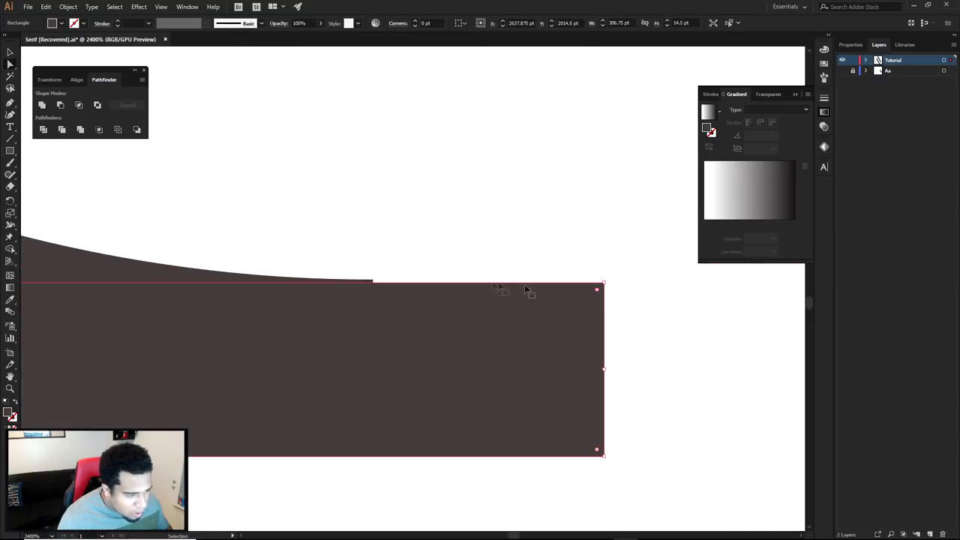
left_click_drag(605, 282, 610, 278)
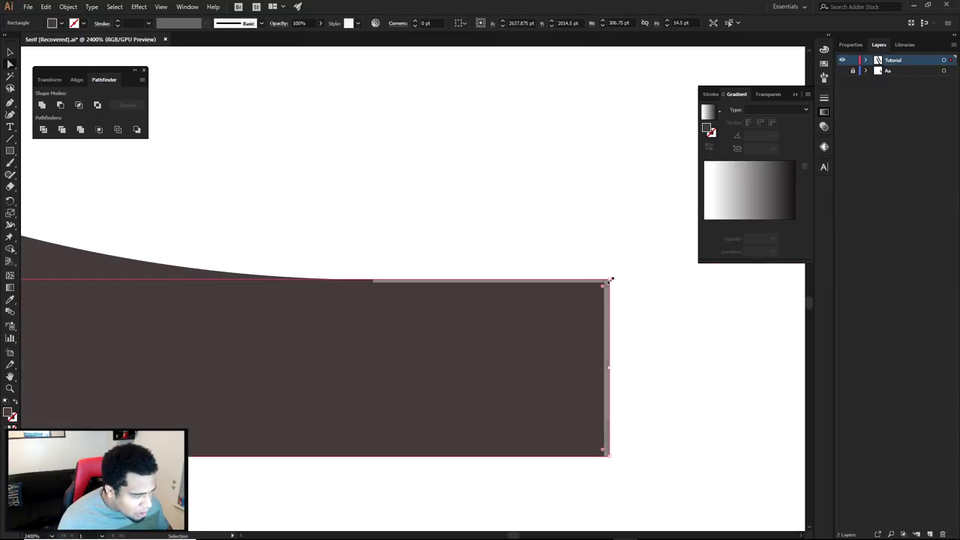
- Move the thin rectangle above the small foot so it meets the inner leg as a crossbar
scroll(611, 275, "down", 8)
scroll(610, 269, "down", 1)
left_click(521, 274)
left_click(516, 267)
mouse_move(516, 267)
left_mouse_down()
mouse_move(617, 192)
mouse_move(390, 318)
mouse_move(499, 295)
left_mouse_up()
left_click(604, 257)
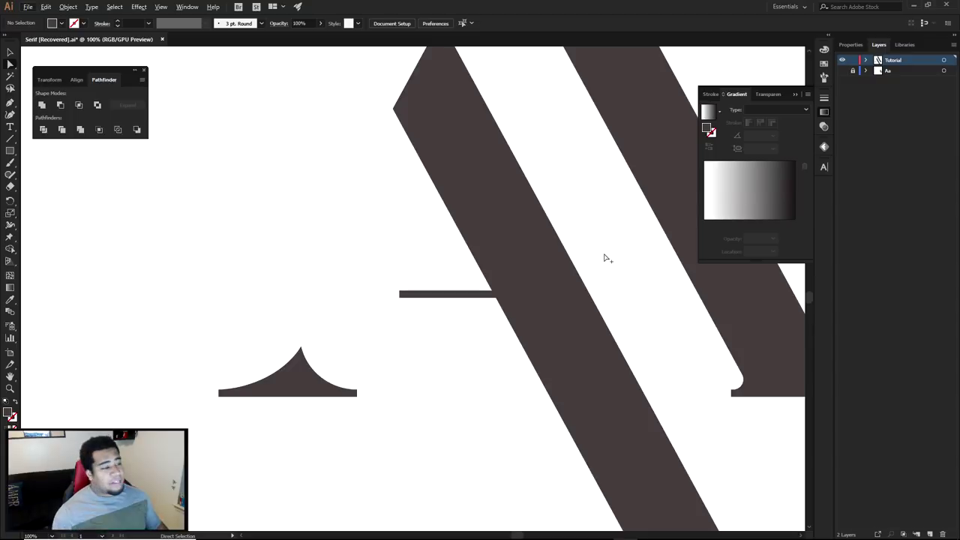
- Fine-tune the crossbar's vertical position against the inner leg
left_click_drag(484, 295, 484, 298)
left_click(606, 258)
scroll(605, 257, "down", 4)
left_click_drag(624, 272, 556, 293)
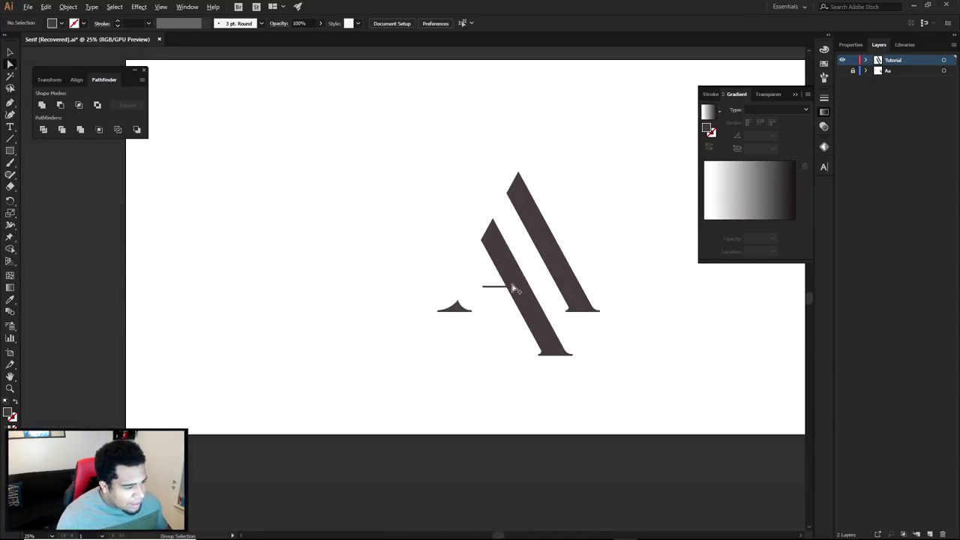
scroll(509, 287, "up", 1)
scroll(506, 288, "up", 4)
left_click_drag(488, 292, 488, 285)
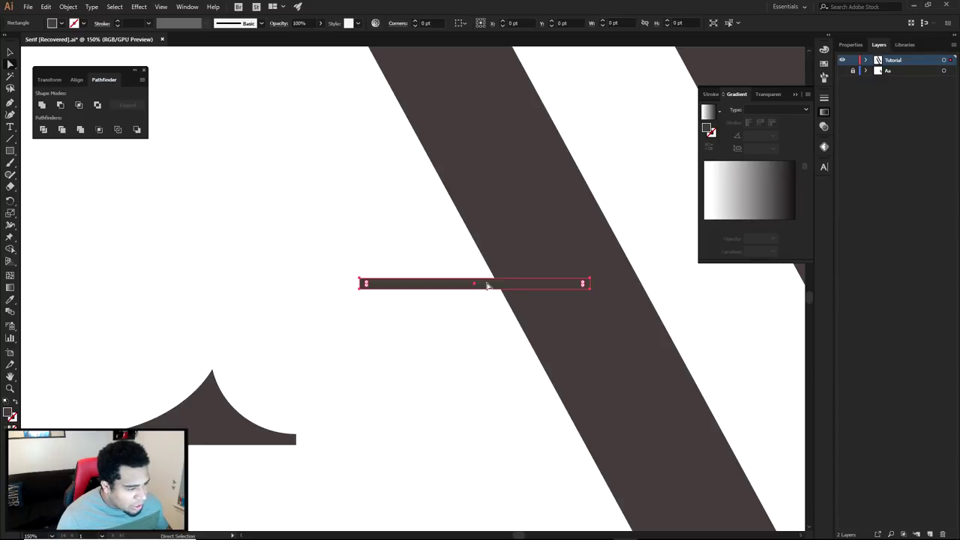
scroll(621, 239, "down", 4)
key("space")
left_click(648, 247)
left_click_drag(649, 246, 535, 270)
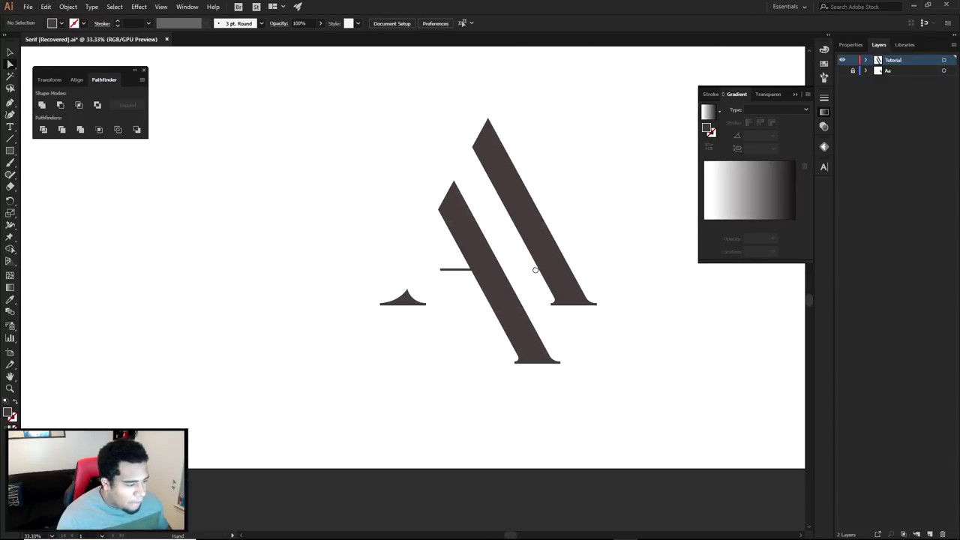
- Make the crossbar slightly thicker by extending it upward
left_click(459, 270)
scroll(460, 271, "up", 4)
left_click_drag(491, 259, 492, 252)
left_click(634, 205)
scroll(635, 204, "down", 3)
key("space")
left_click_drag(657, 219, 572, 264)
scroll(572, 265, "down", 2)
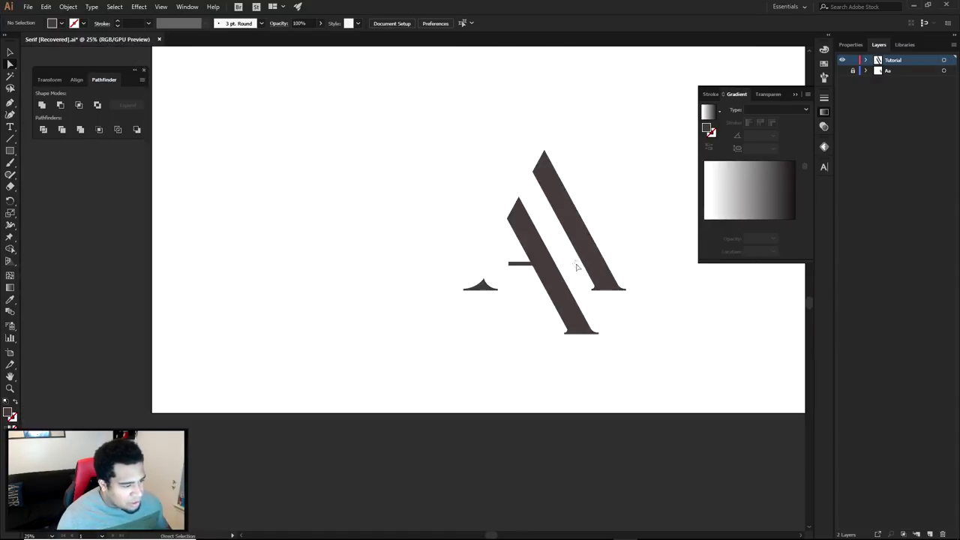
key("space")
left_click_drag(620, 297, 600, 303)
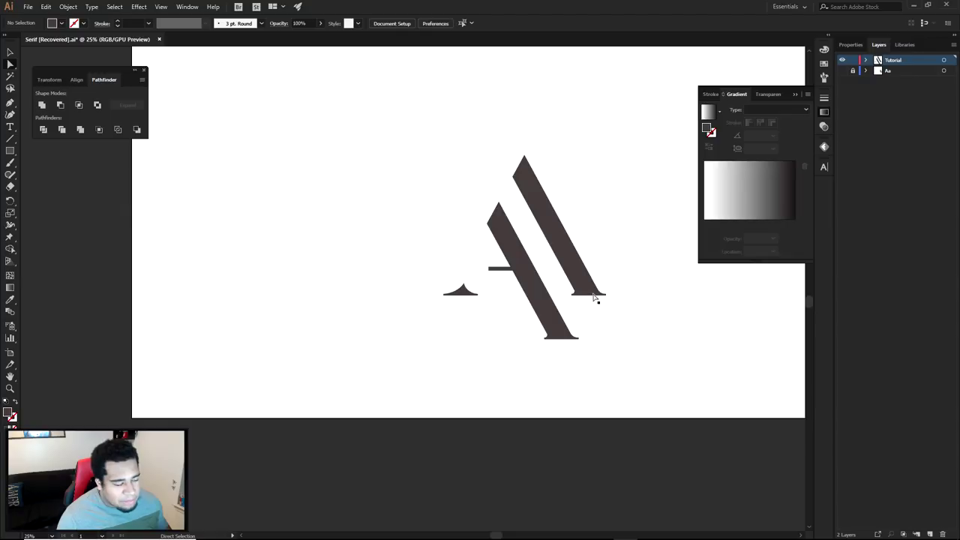
- Select all pieces of the letter A logo and move them together slightly upward on the artboard, then deselect them
scroll(592, 293, "right", 1)
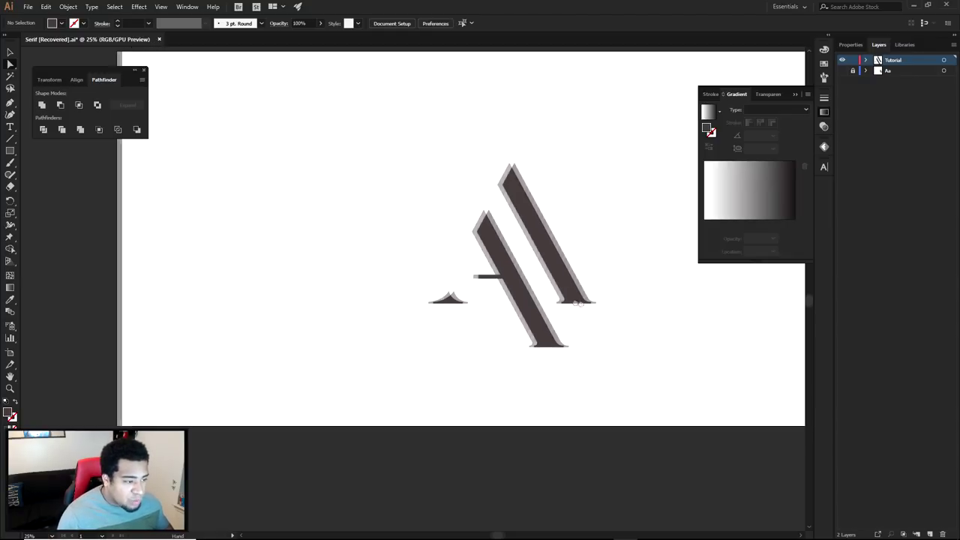
scroll(583, 315, "up", 1)
scroll(583, 315, "right", 1)
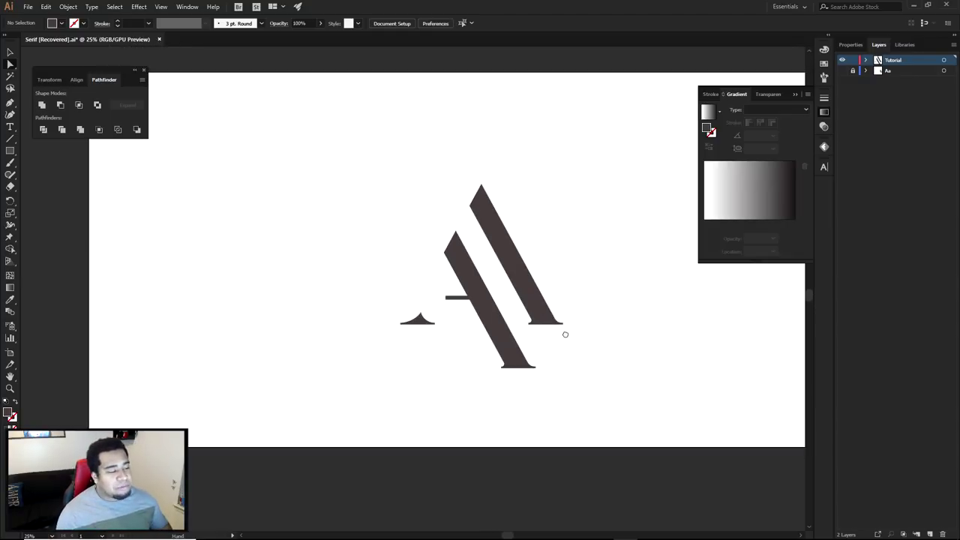
left_click_drag(352, 156, 637, 428)
left_click_drag(525, 296, 553, 257)
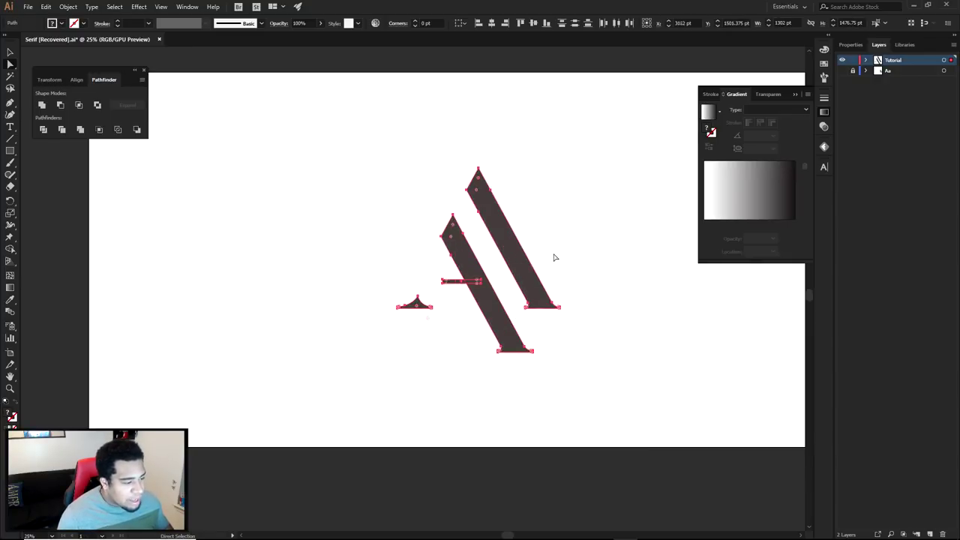
left_click(583, 268)
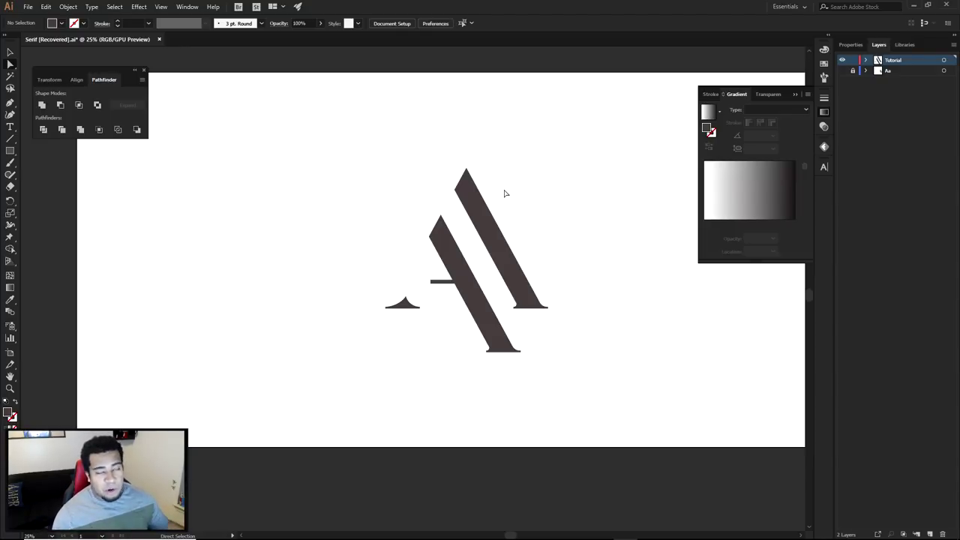
scroll(488, 270, "up", 1)
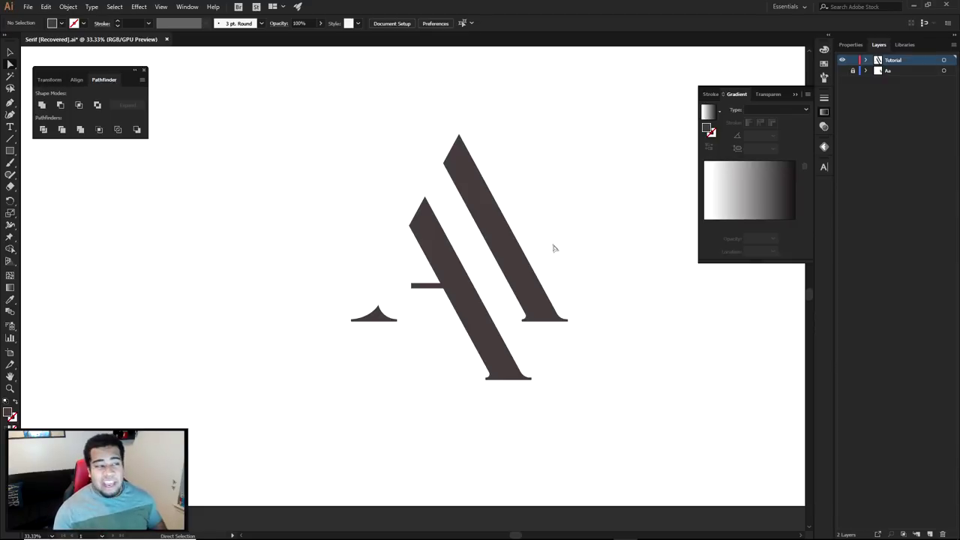
scroll(554, 224, "up", 1)
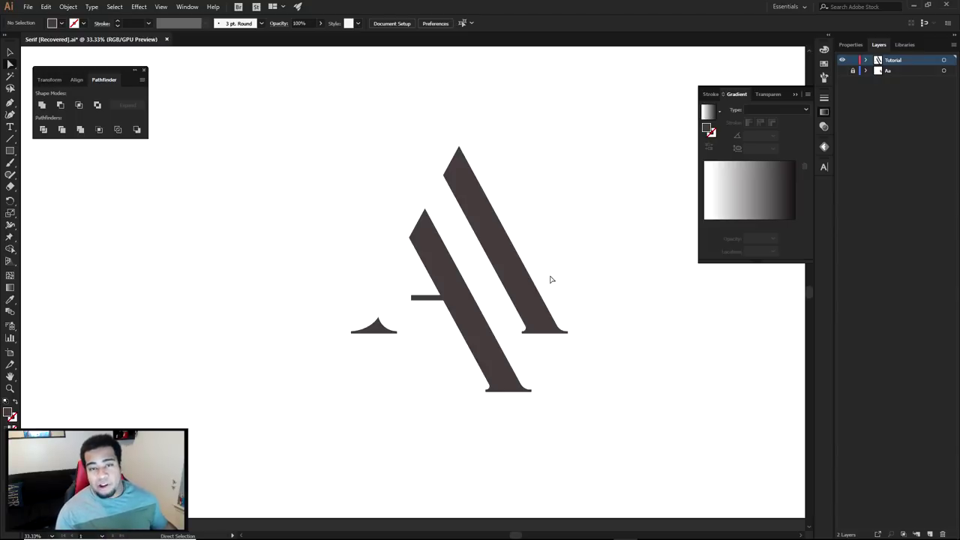
scroll(553, 281, "down", 1)
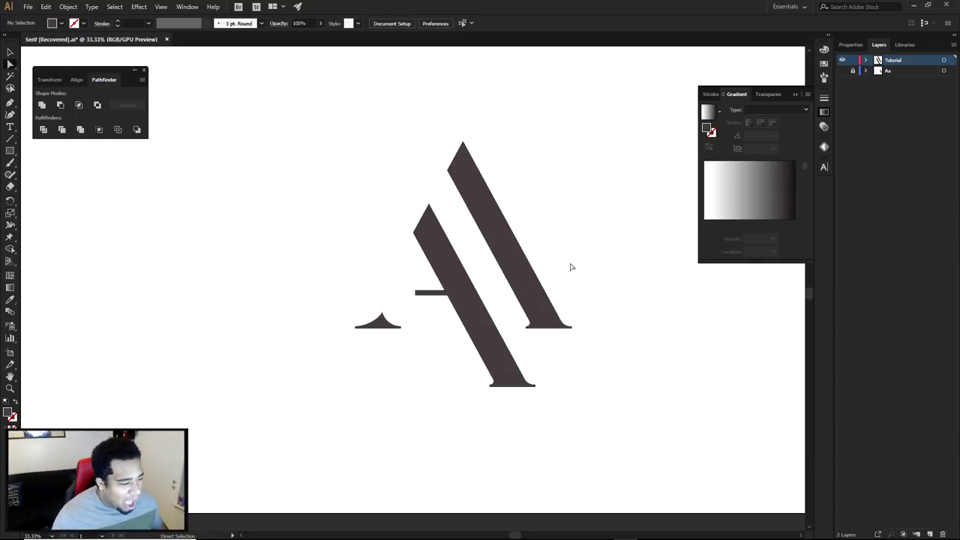
scroll(574, 299, "up", 1)
scroll(574, 299, "down", 1)
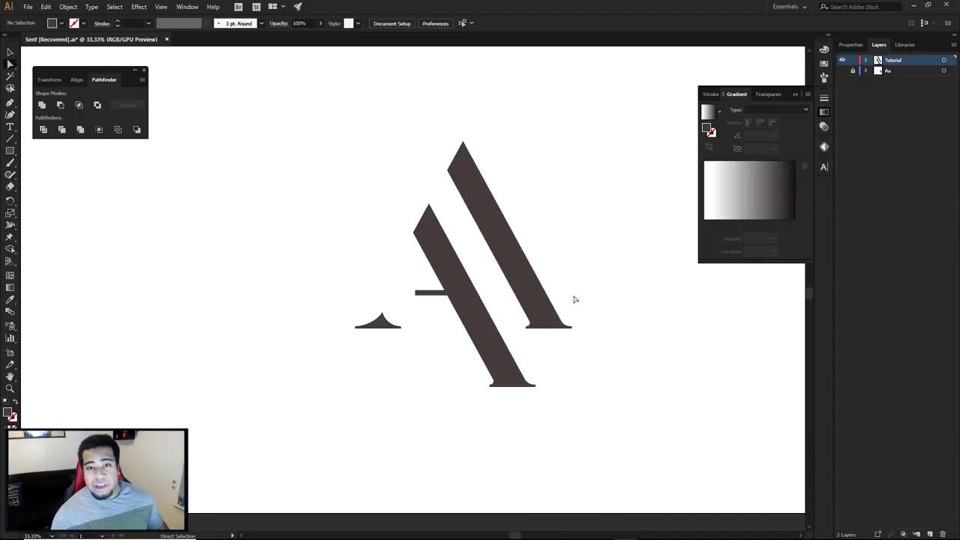